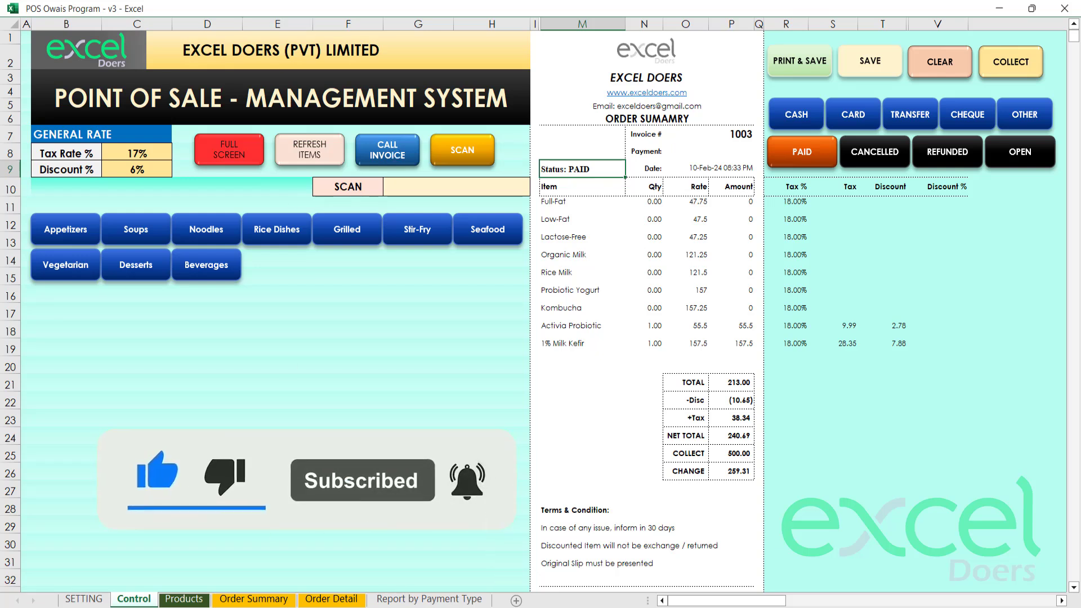
Step: Clear the current order and add Vegetable Korma from the Vegetarian main courses to the new order
{"action": "left_click", "coordinate": [194, 487]}
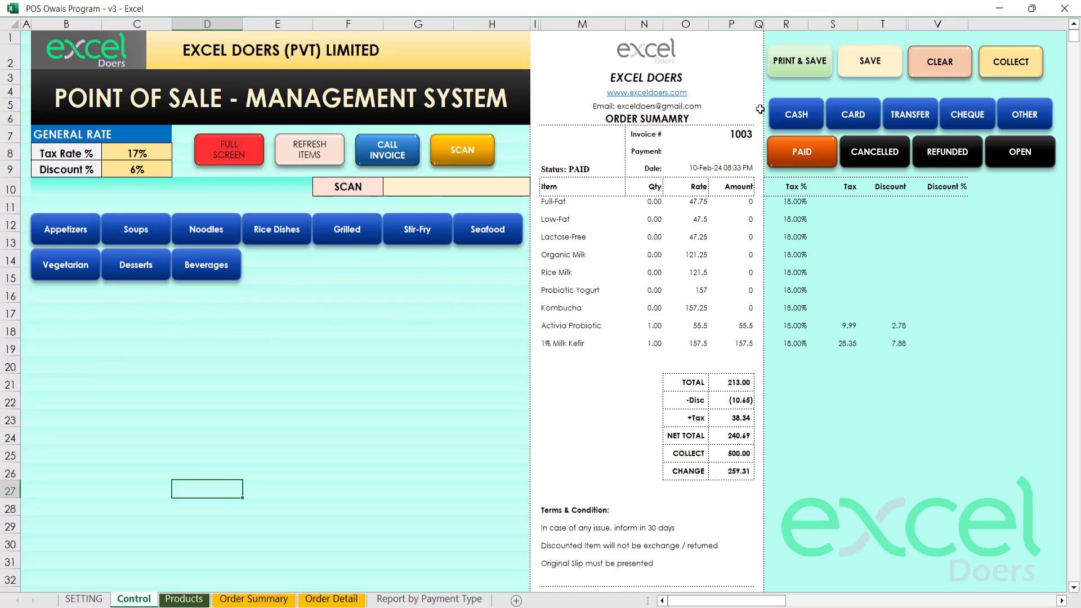
{"action": "left_click", "coordinate": [936, 63]}
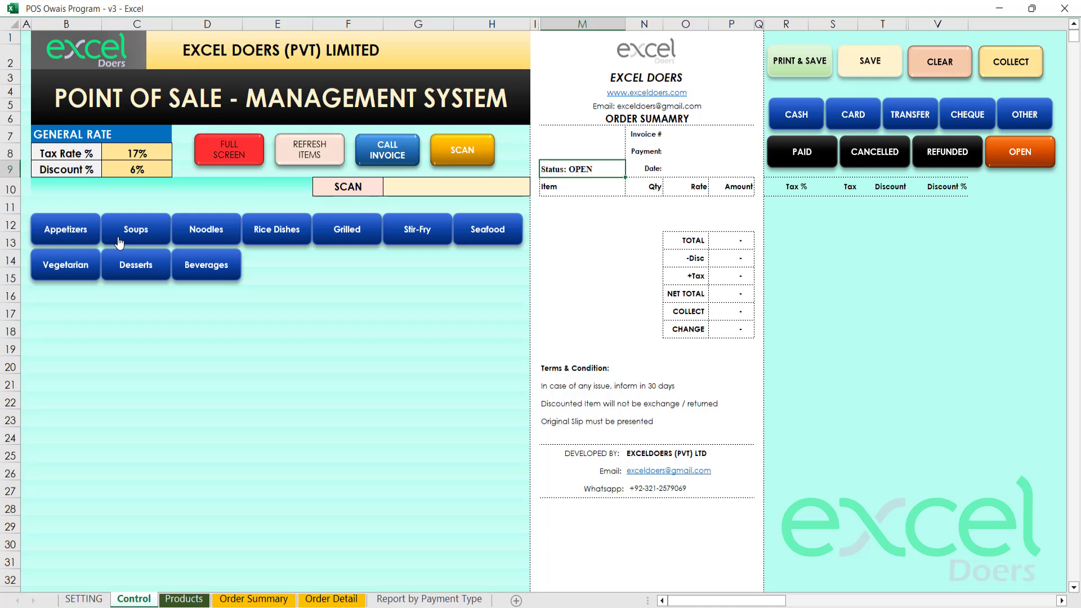
{"action": "left_click", "coordinate": [64, 272]}
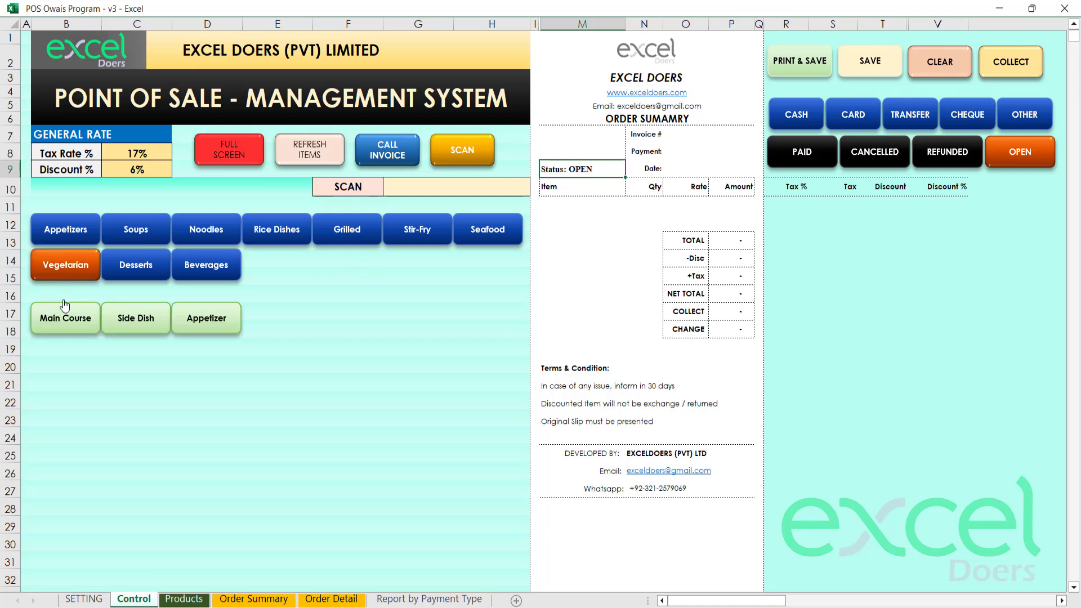
{"action": "left_click", "coordinate": [66, 326]}
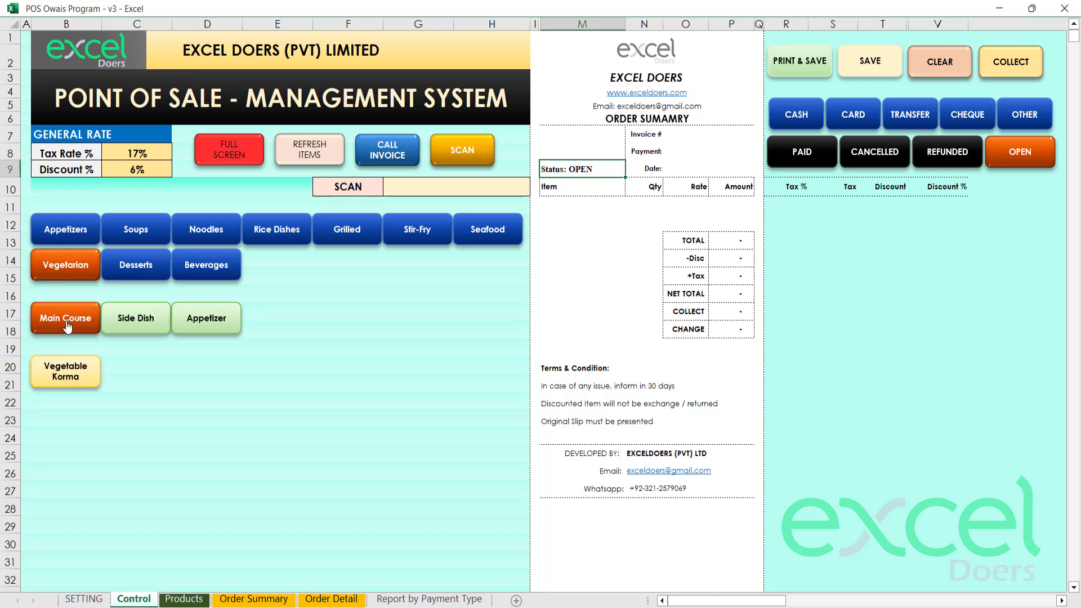
{"action": "left_click", "coordinate": [78, 384]}
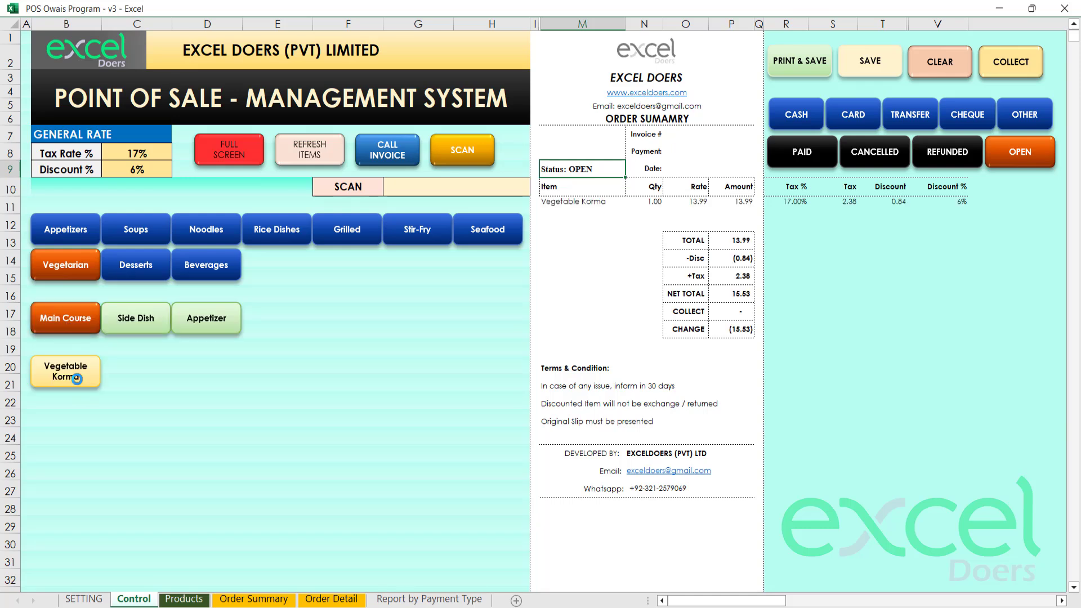
{"action": "left_click", "coordinate": [749, 204]}
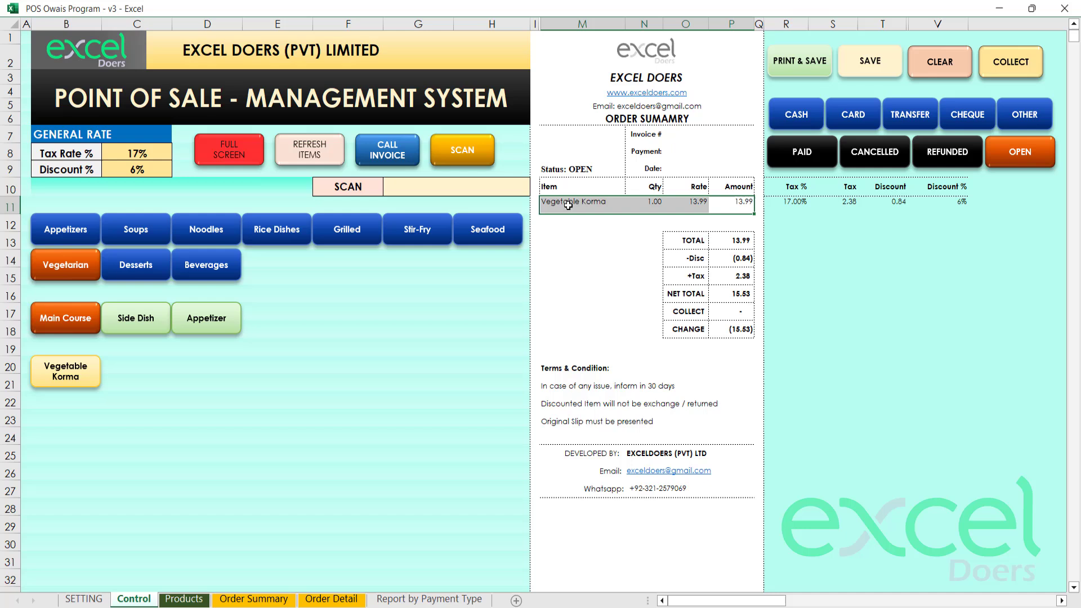
{"action": "left_click", "coordinate": [574, 235]}
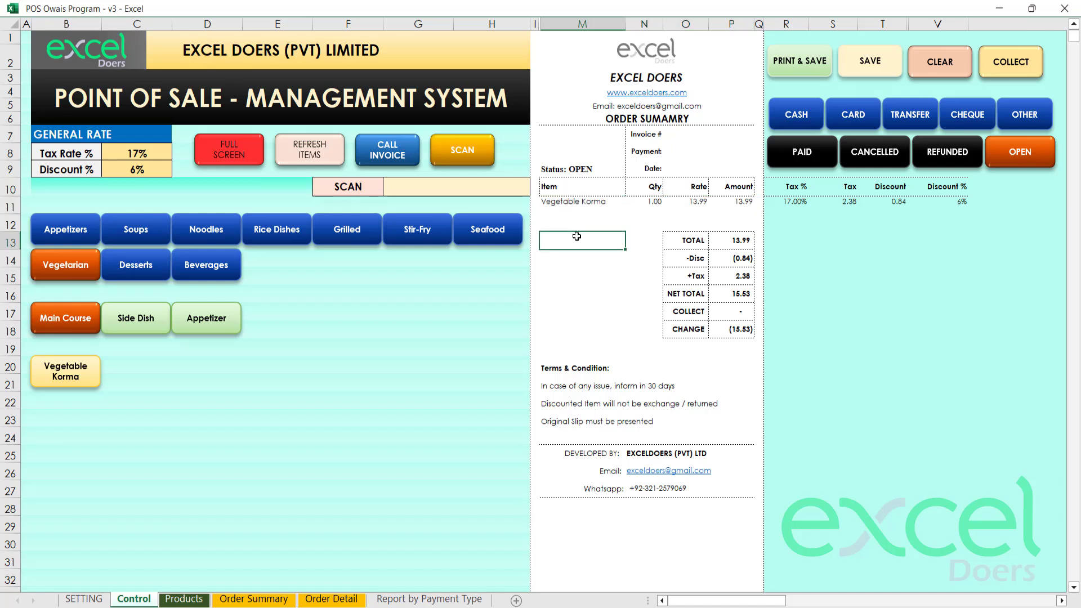
Step: Add Fish Tikka from the Fish group of the Seafood category to the order
{"action": "left_click", "coordinate": [493, 234]}
{"action": "left_click", "coordinate": [66, 314]}
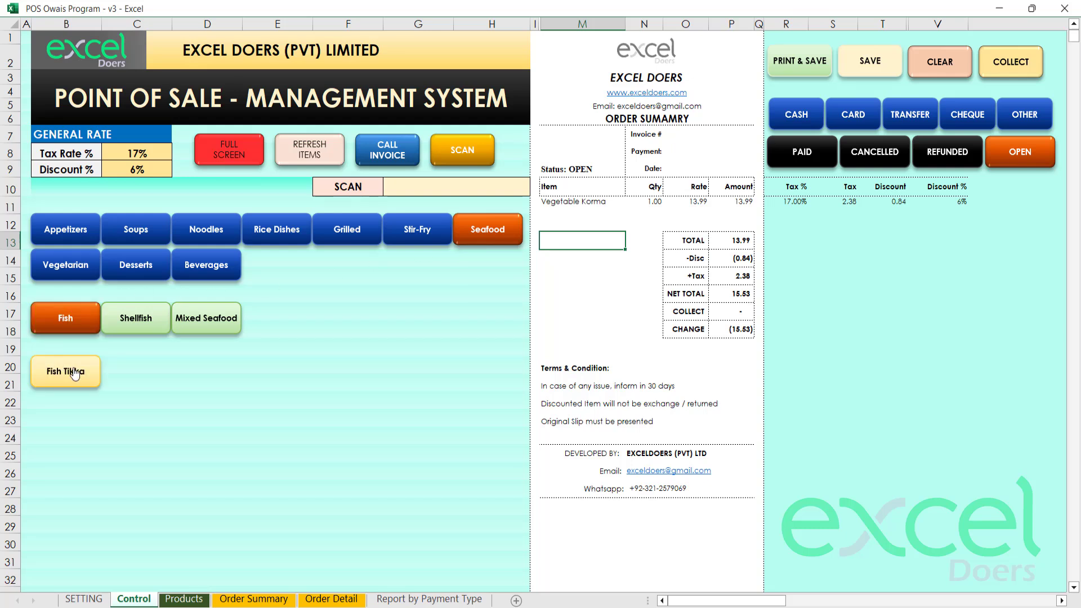
{"action": "left_click", "coordinate": [78, 376]}
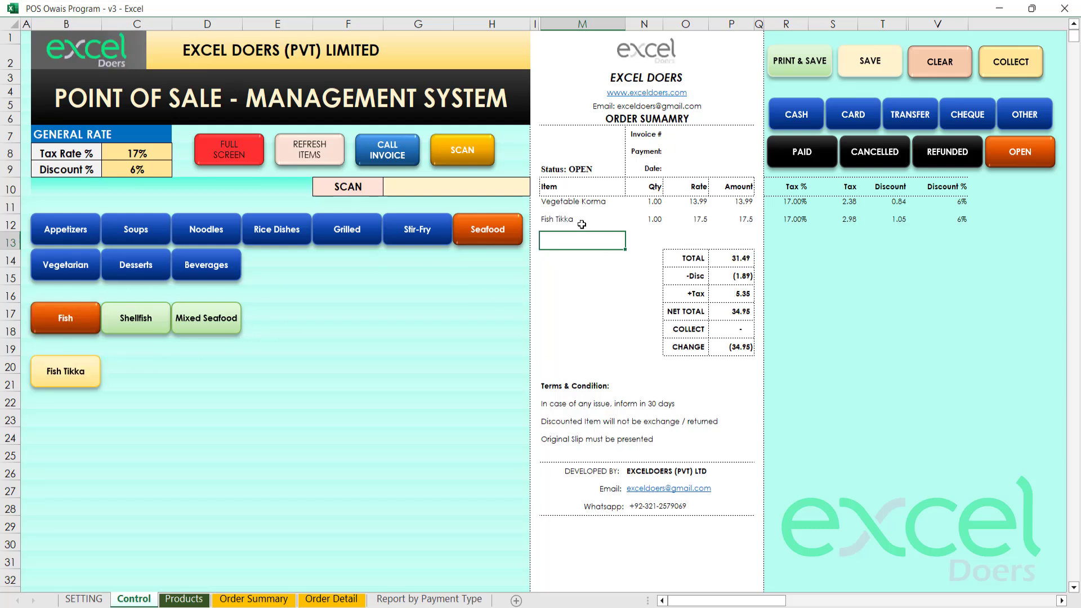
{"action": "left_click_drag", "start_coordinate": [582, 225], "coordinate": [732, 225]}
{"action": "left_click", "coordinate": [492, 311]}
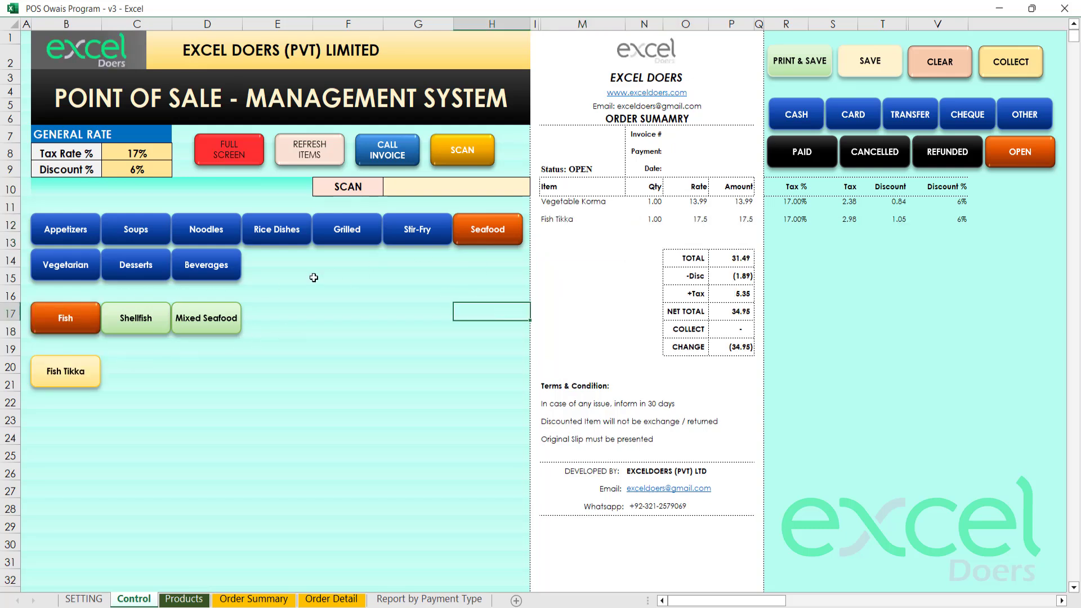
Step: Add Chicken Chow Mein from the Stir-Fried group of the Noodles category to the order
{"action": "left_click", "coordinate": [194, 239]}
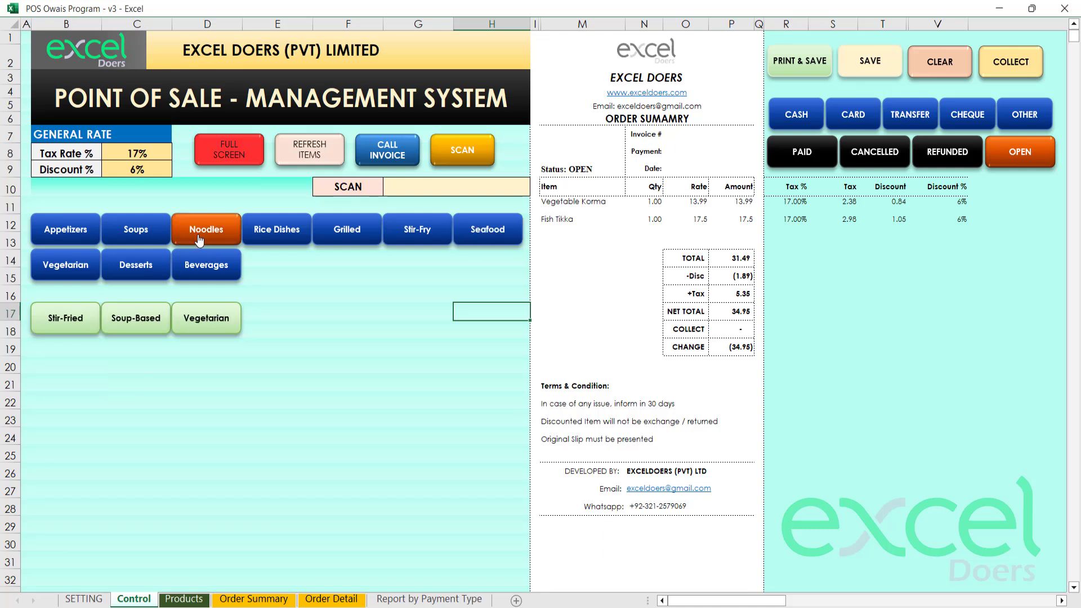
{"action": "left_click", "coordinate": [74, 323]}
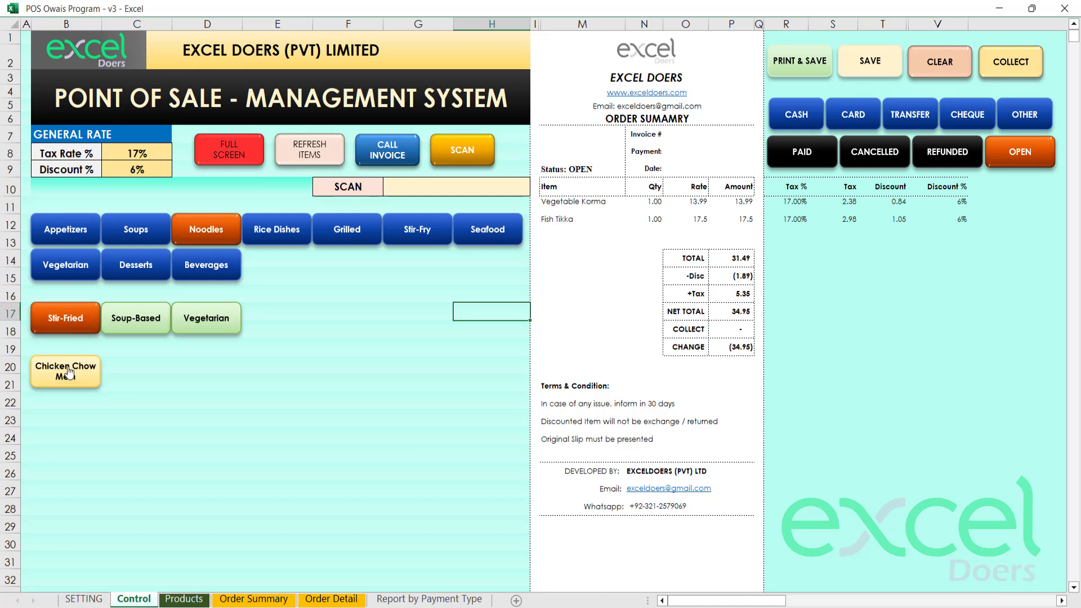
{"action": "left_click", "coordinate": [72, 367]}
{"action": "left_click", "coordinate": [347, 317]}
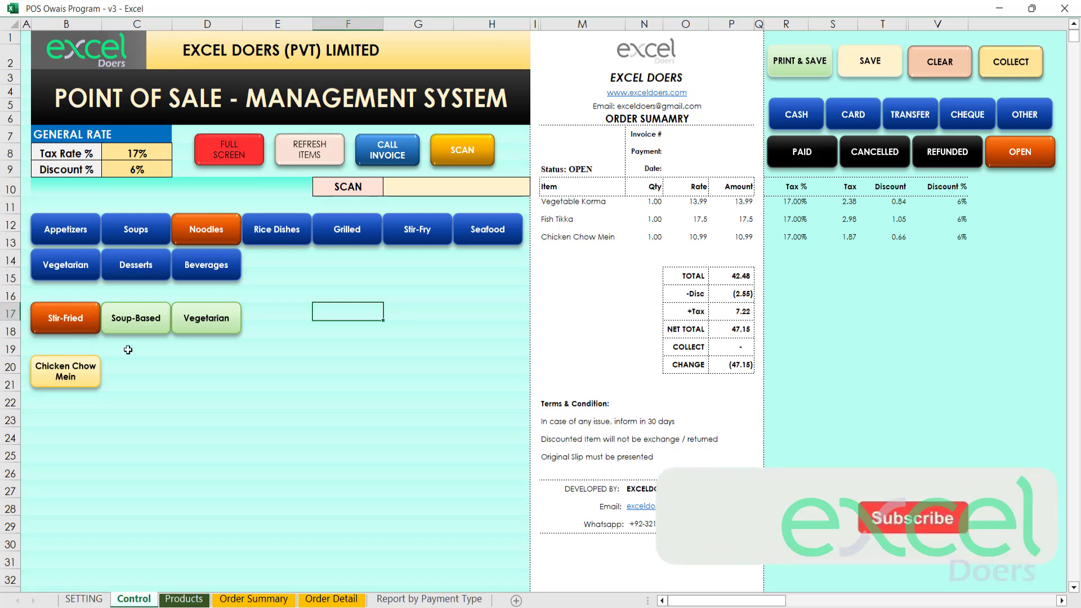
Step: Add Tandoori Chicken from the Chicken group of the Grilled category and display the Desserts category
{"action": "left_click", "coordinate": [356, 221]}
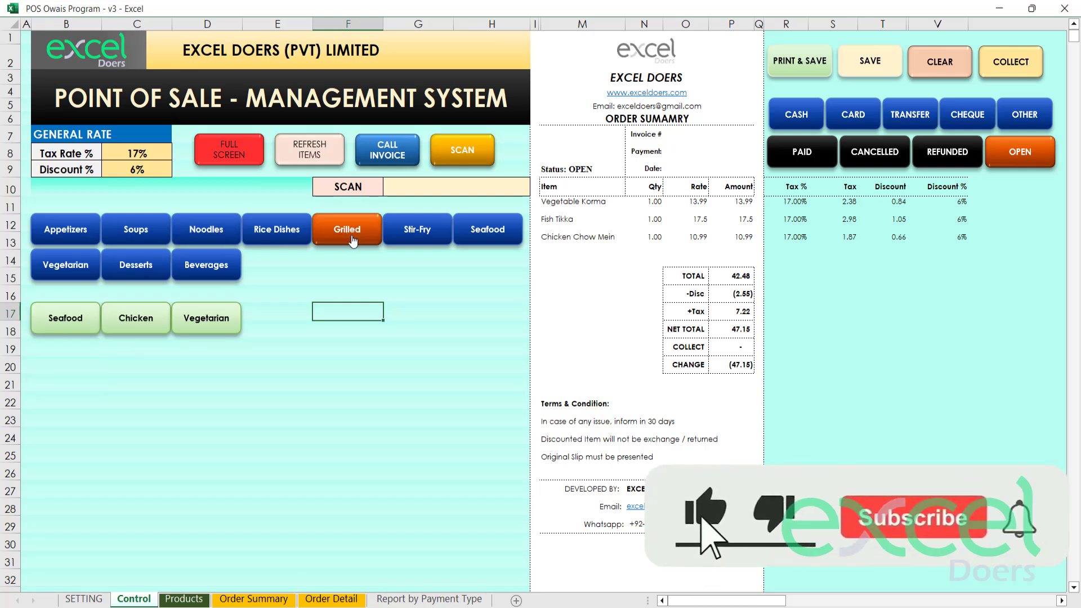
{"action": "left_click", "coordinate": [135, 323]}
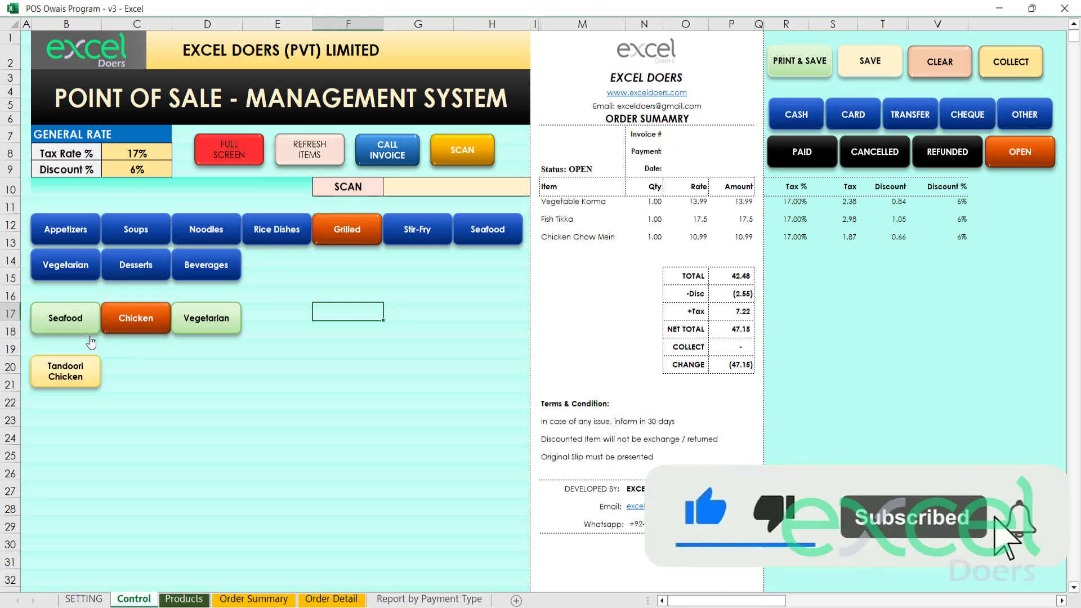
{"action": "left_click", "coordinate": [72, 379]}
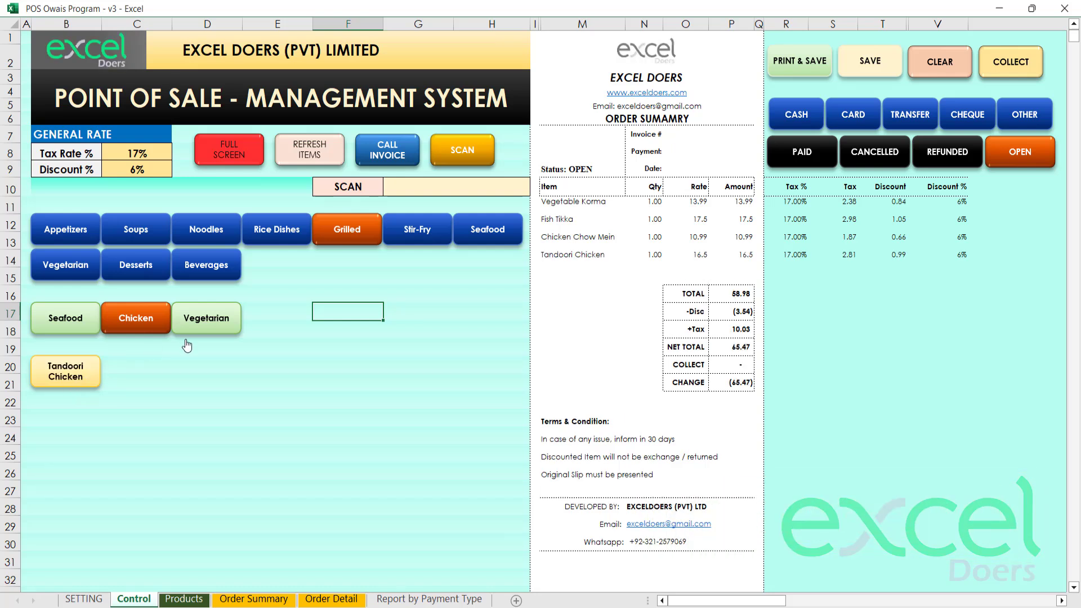
{"action": "left_click", "coordinate": [136, 265]}
{"action": "left_click_drag", "start_coordinate": [562, 204], "coordinate": [757, 258]}
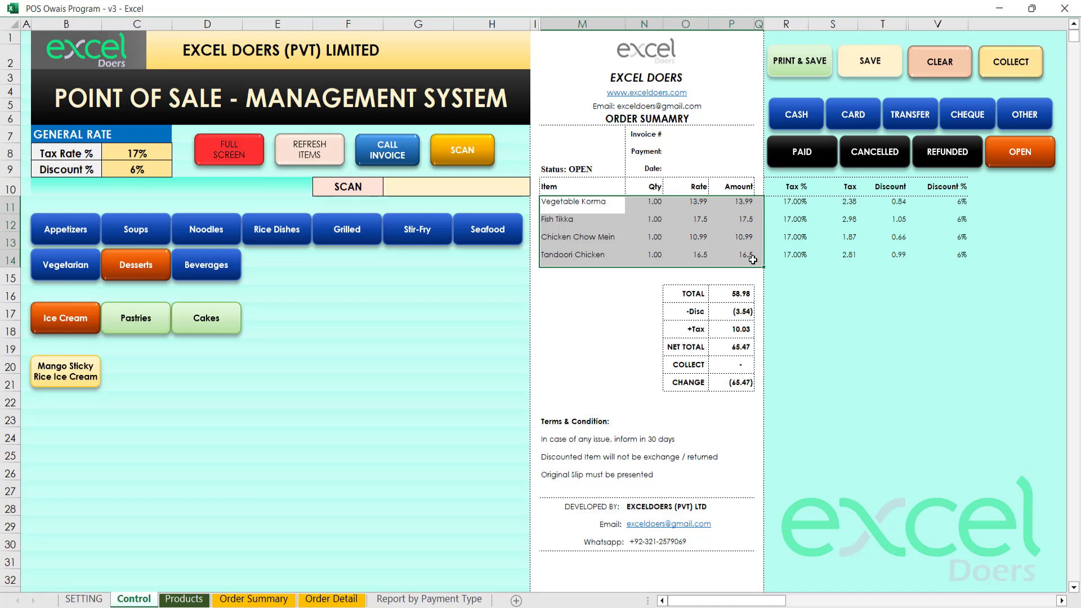
{"action": "left_click", "coordinate": [579, 277]}
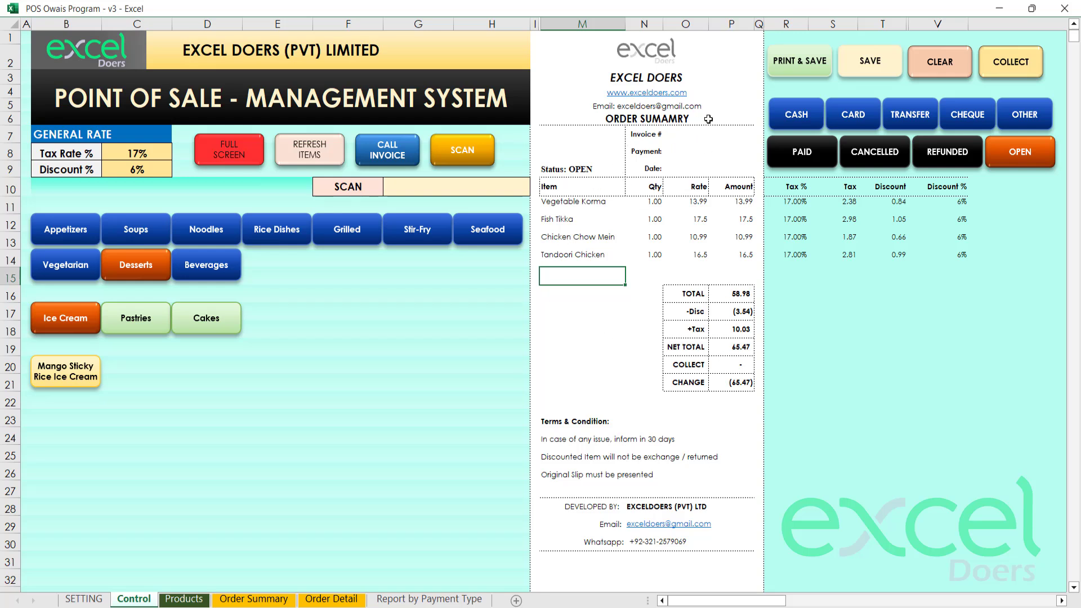
Step: Save the order as a new invoice and check its number, date and status
{"action": "left_click", "coordinate": [852, 74]}
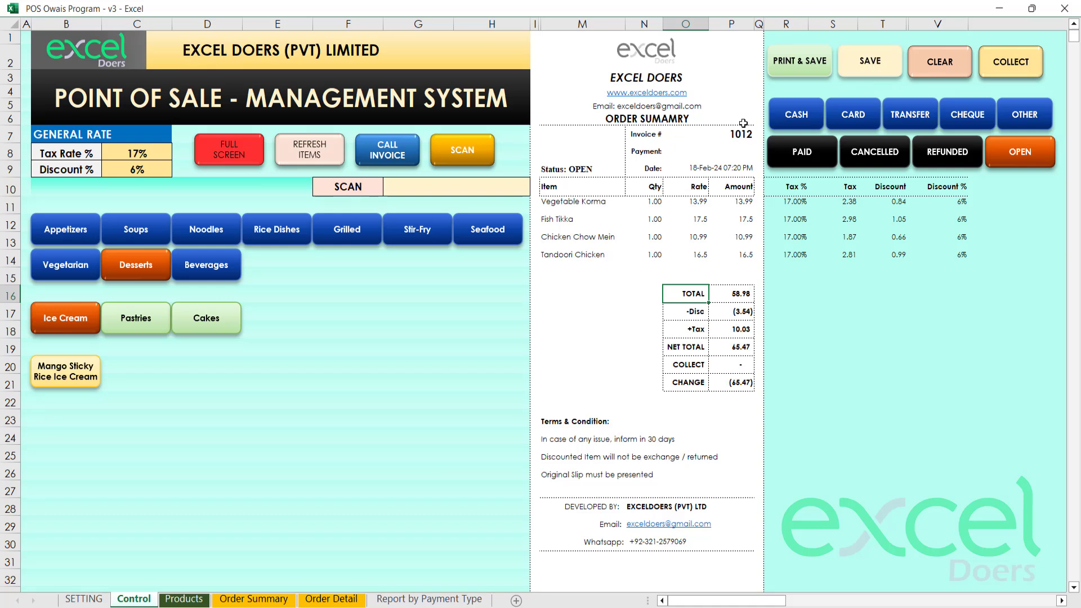
{"action": "left_click", "coordinate": [731, 140]}
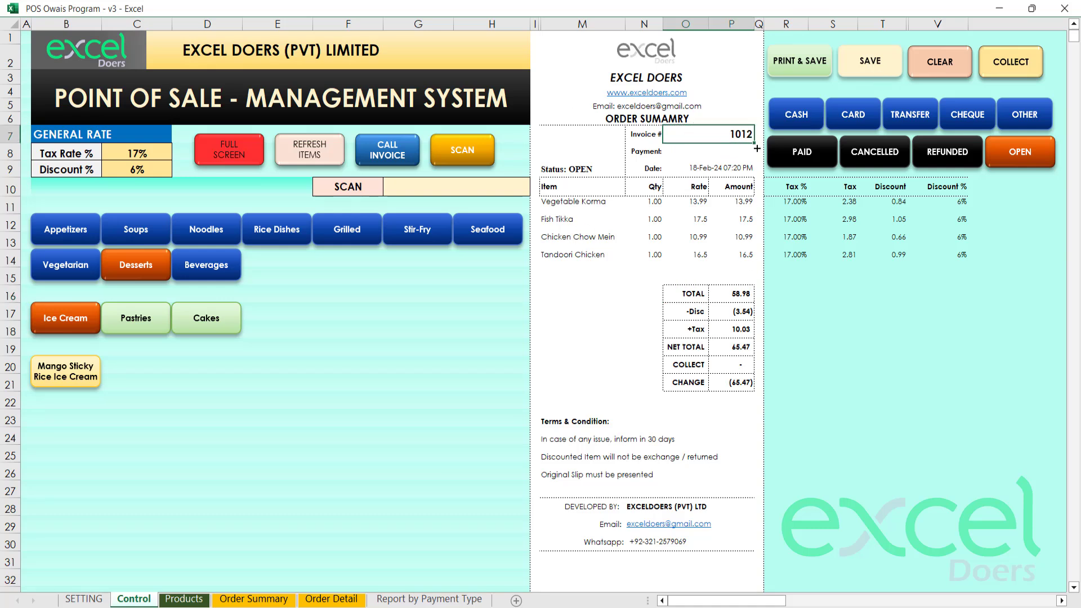
{"action": "key", "text": "Down"}
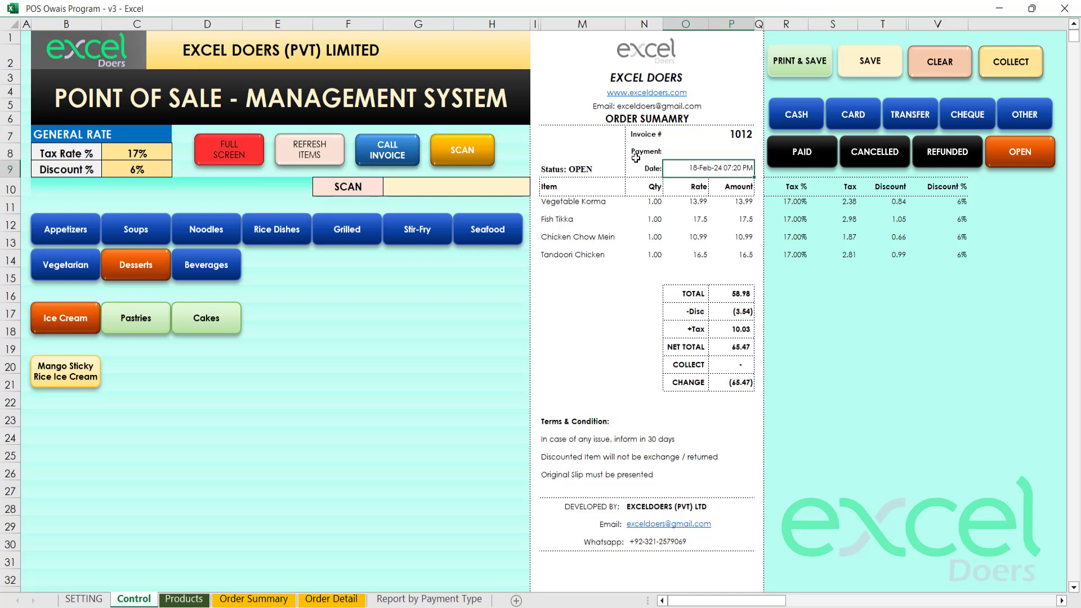
{"action": "left_click", "coordinate": [598, 174]}
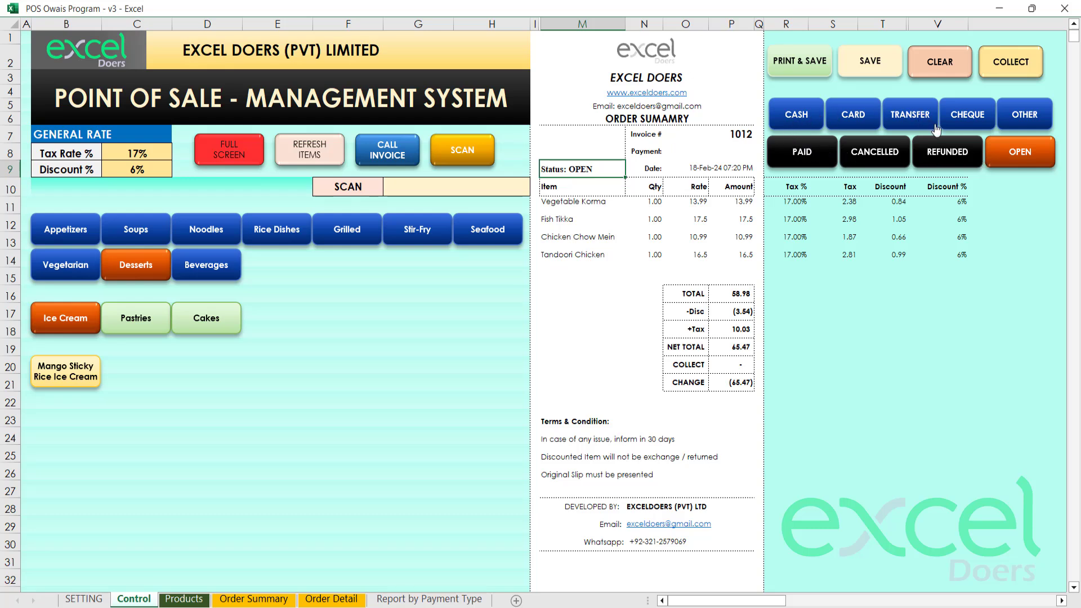
Step: Mark the invoice as paid by cash and enter 70 as the amount collected
{"action": "left_click", "coordinate": [801, 163]}
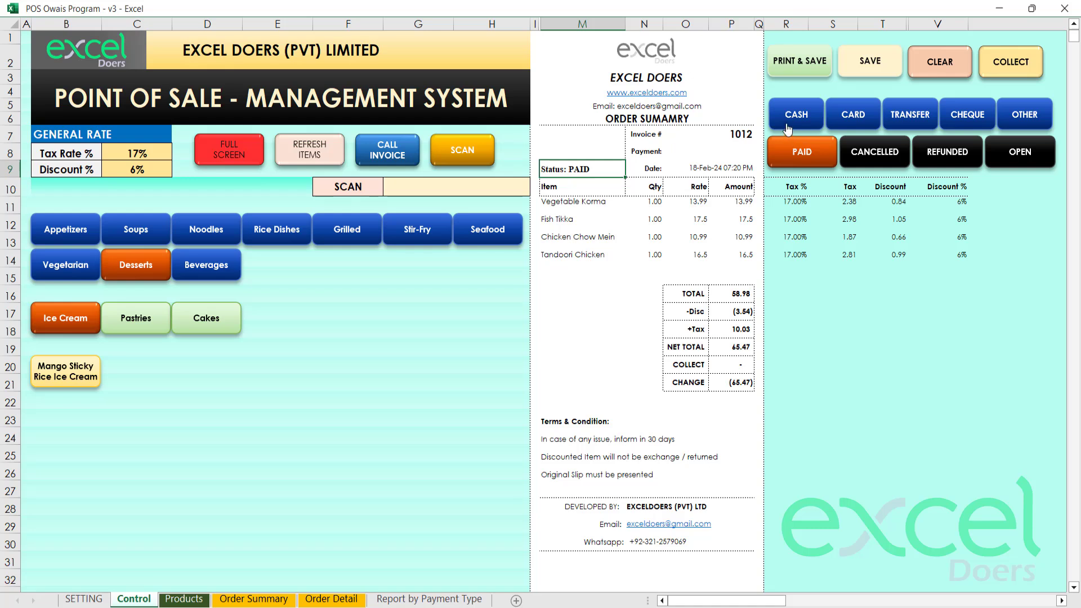
{"action": "left_click", "coordinate": [786, 127]}
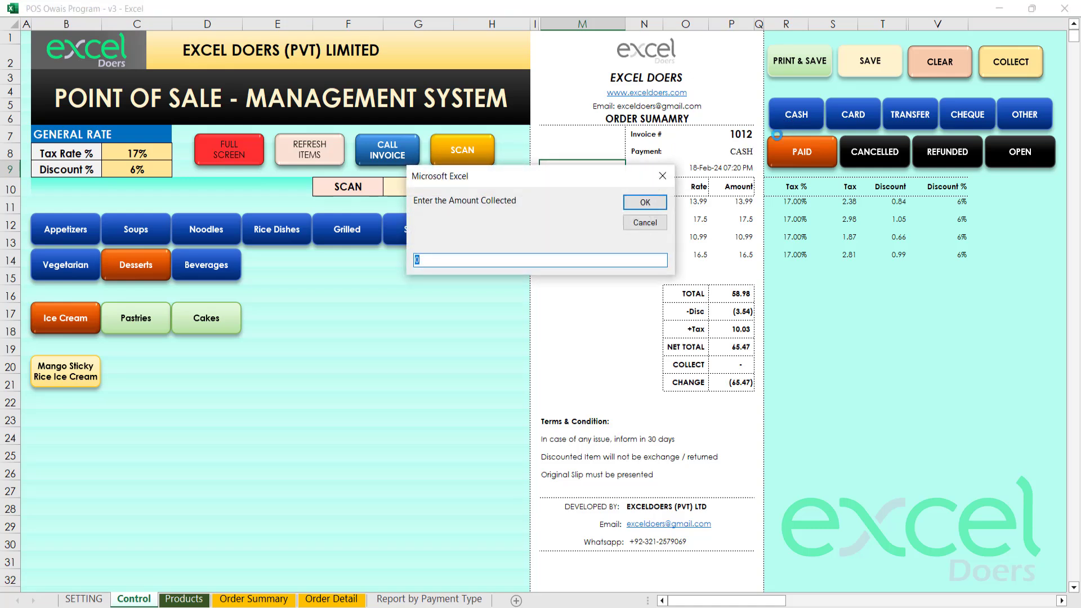
{"action": "left_click_drag", "start_coordinate": [533, 184], "coordinate": [477, 188]}
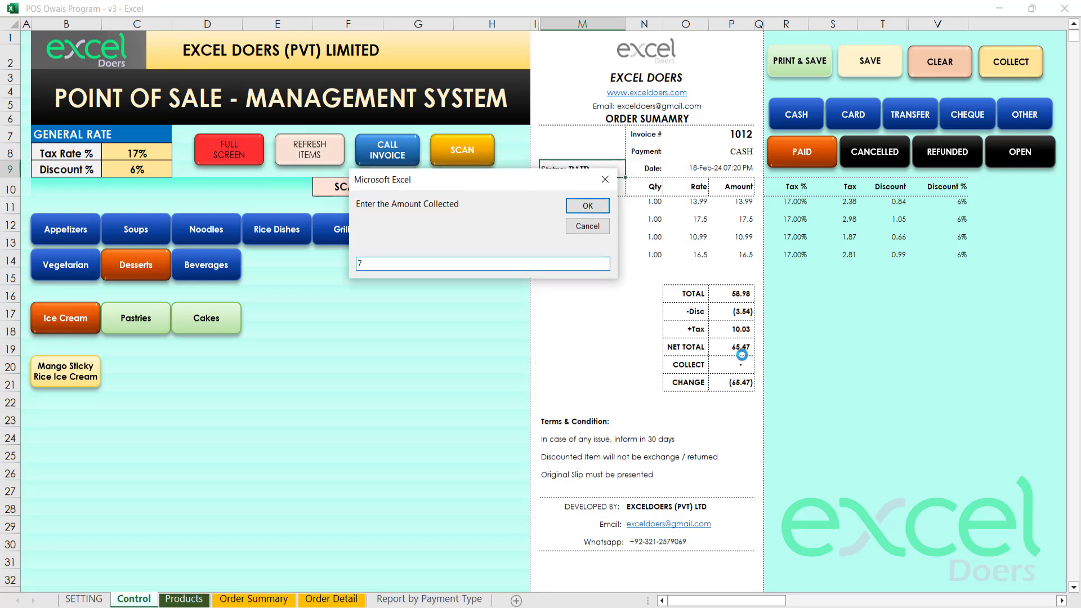
{"action": "type", "text": "0"}
{"action": "key", "text": "Return"}
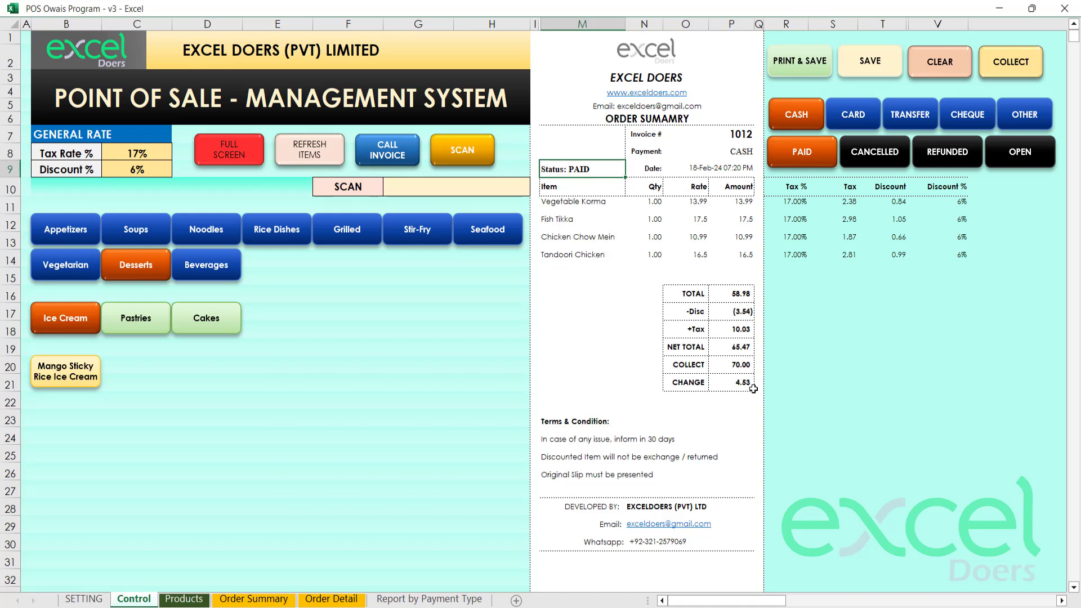
Step: Save the paid invoice, confirming the update, and check its invoice number
{"action": "left_click", "coordinate": [850, 73]}
{"action": "left_click", "coordinate": [534, 361]}
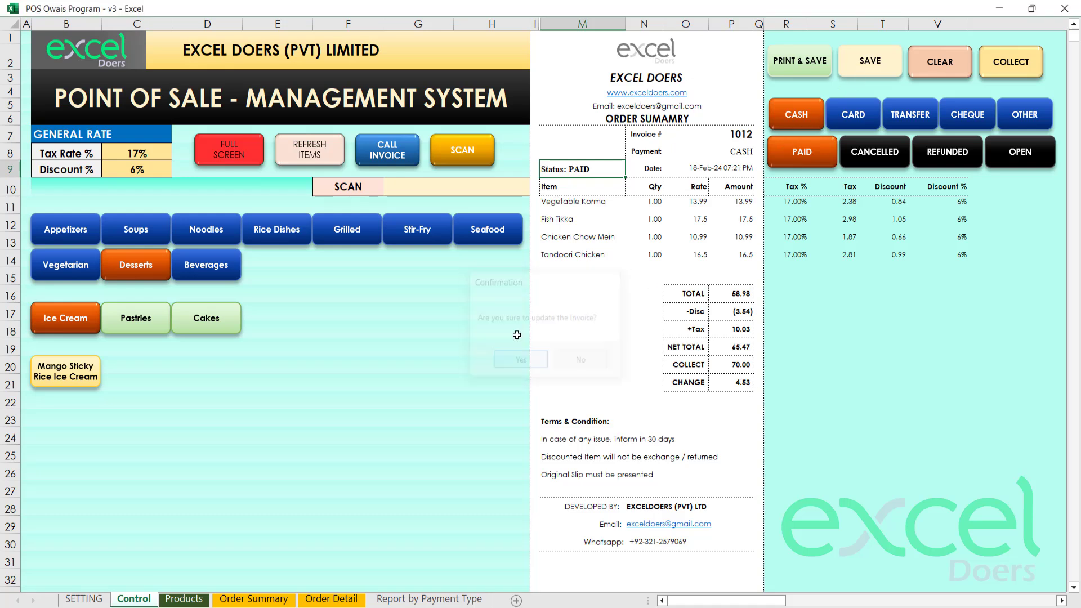
{"action": "left_click", "coordinate": [745, 136]}
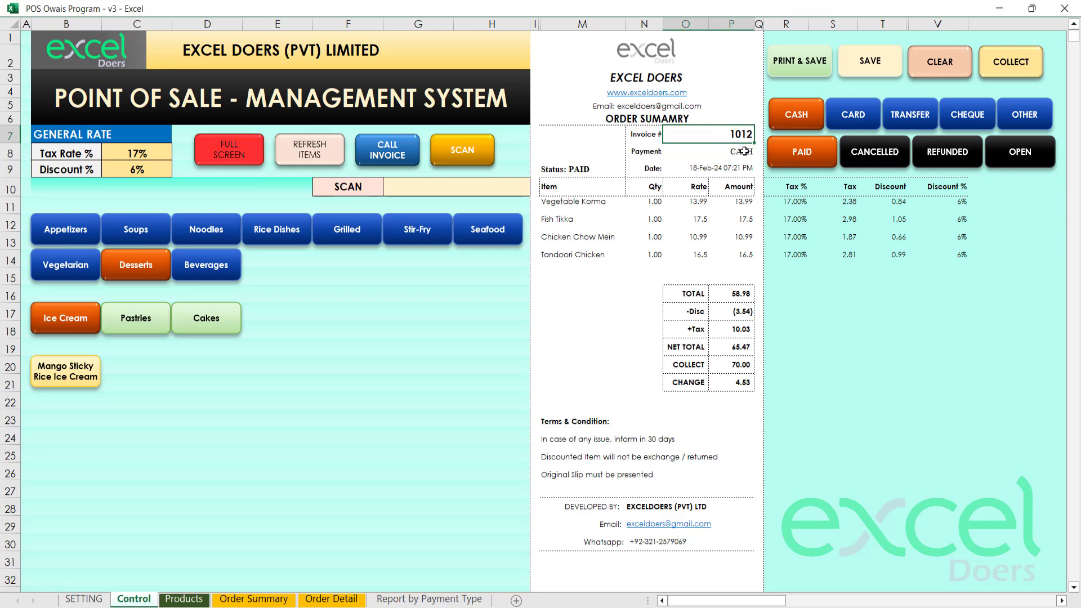
{"action": "left_click", "coordinate": [507, 331]}
{"action": "left_click", "coordinate": [490, 380]}
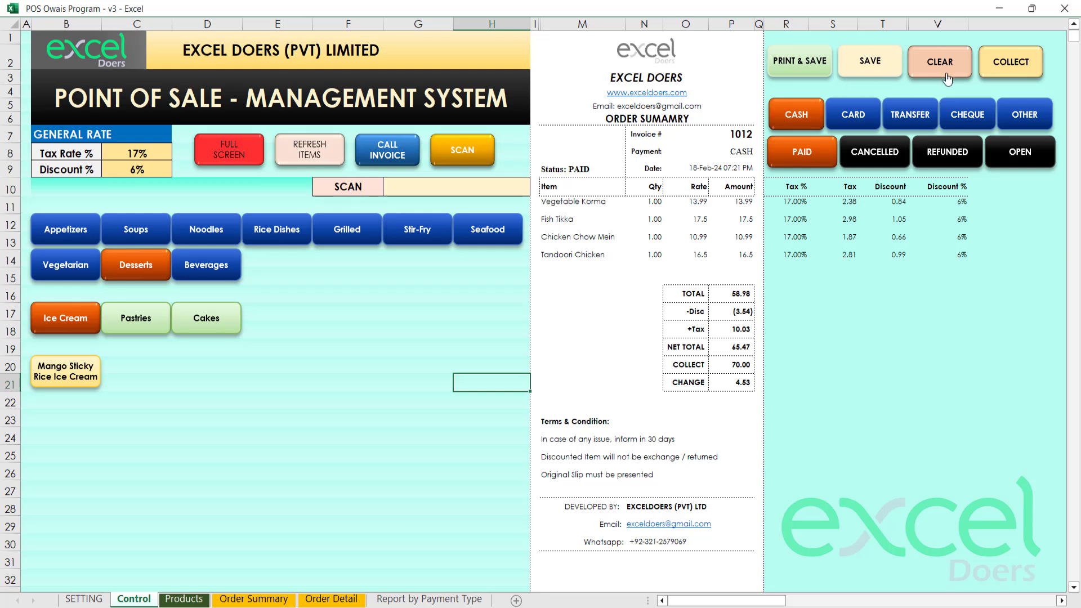
Step: Clear the order form and recall the saved invoice by its invoice number
{"action": "left_click", "coordinate": [389, 150]}
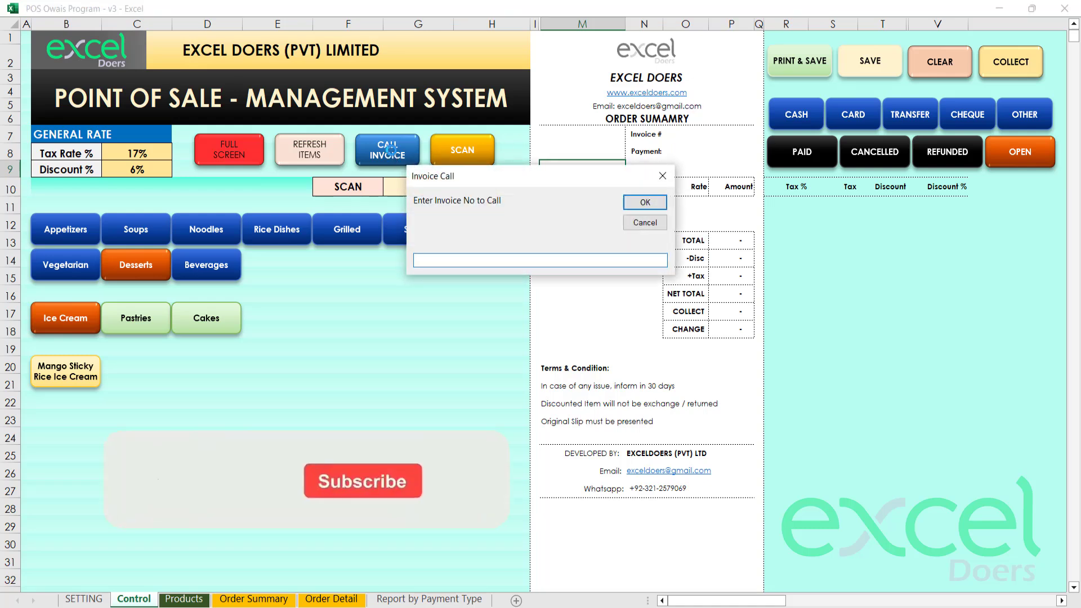
{"action": "type", "text": "1012"}
{"action": "key", "text": "Return"}
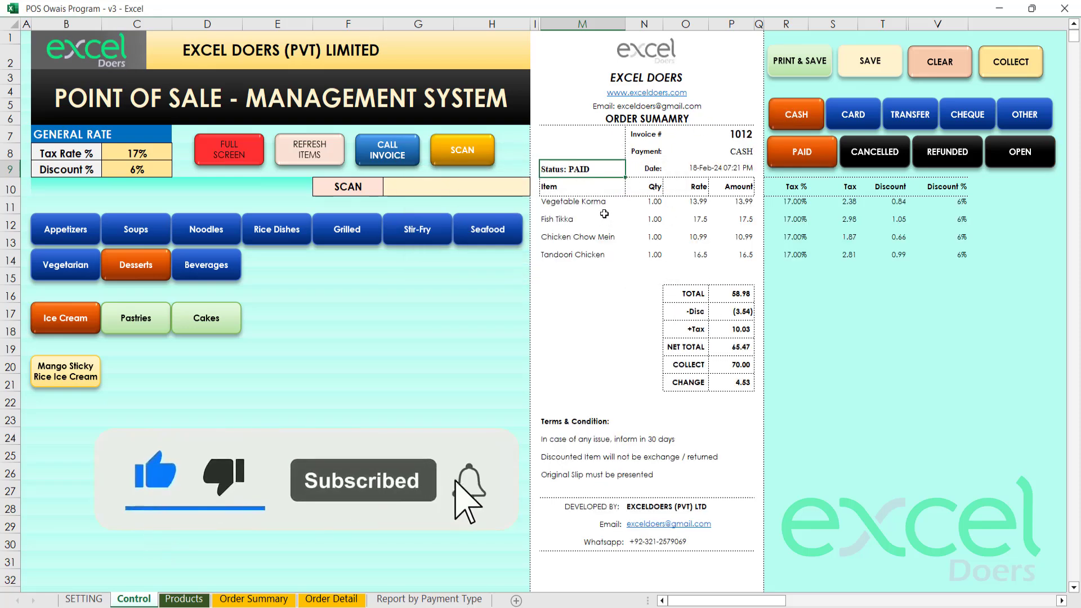
Step: Raise the Vegetable Korma quantity to 3 and bring it back down to 1
{"action": "left_click", "coordinate": [586, 204]}
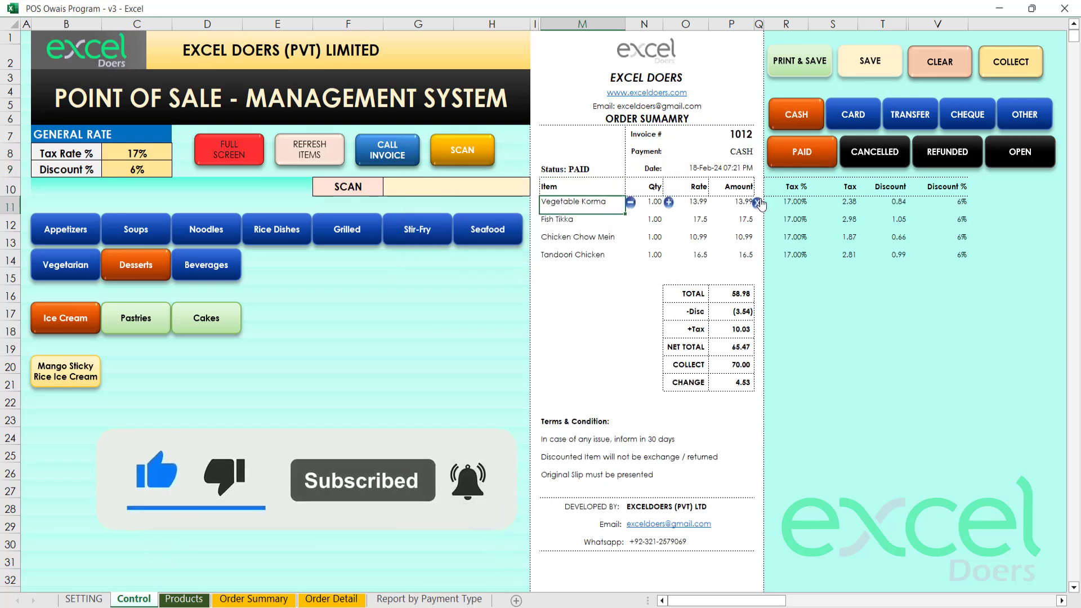
{"action": "left_click", "coordinate": [668, 202]}
{"action": "left_click", "coordinate": [669, 203]}
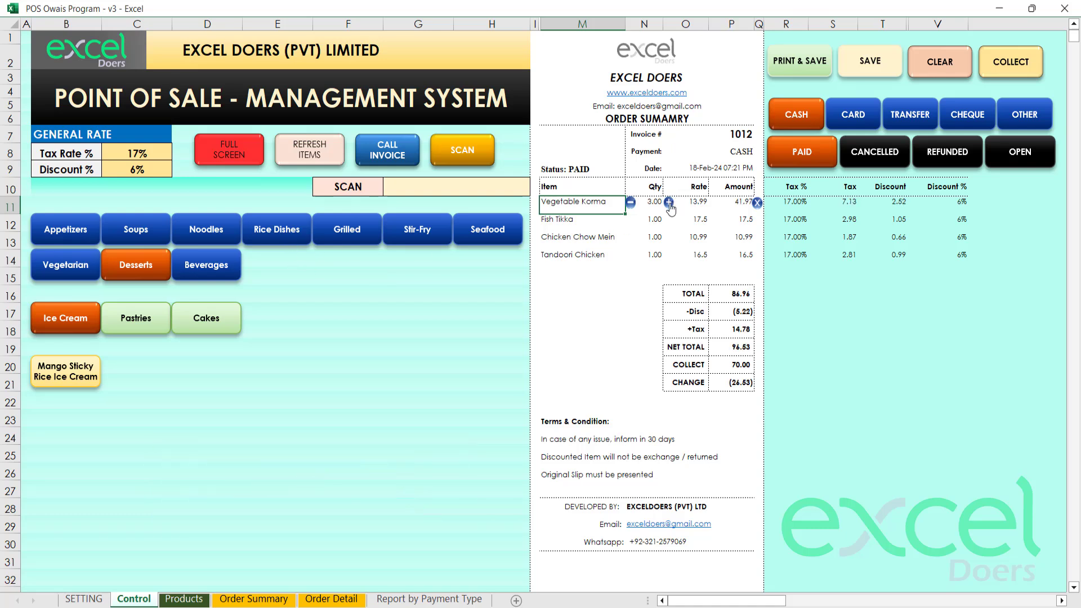
{"action": "left_click", "coordinate": [631, 203]}
{"action": "left_click", "coordinate": [631, 203]}
{"action": "left_click", "coordinate": [638, 274]}
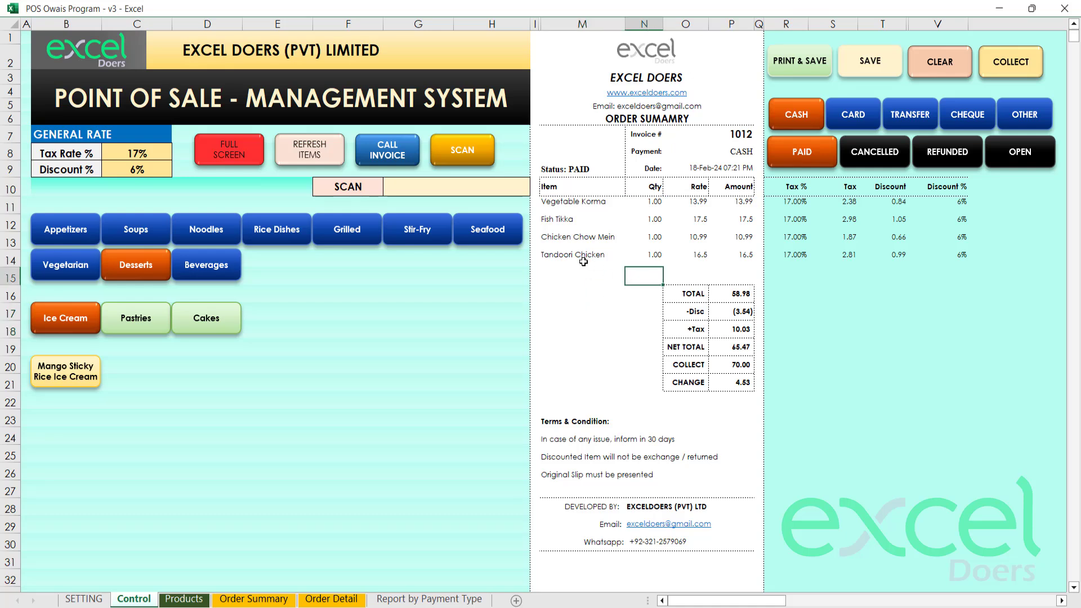
{"action": "left_click", "coordinate": [446, 192]}
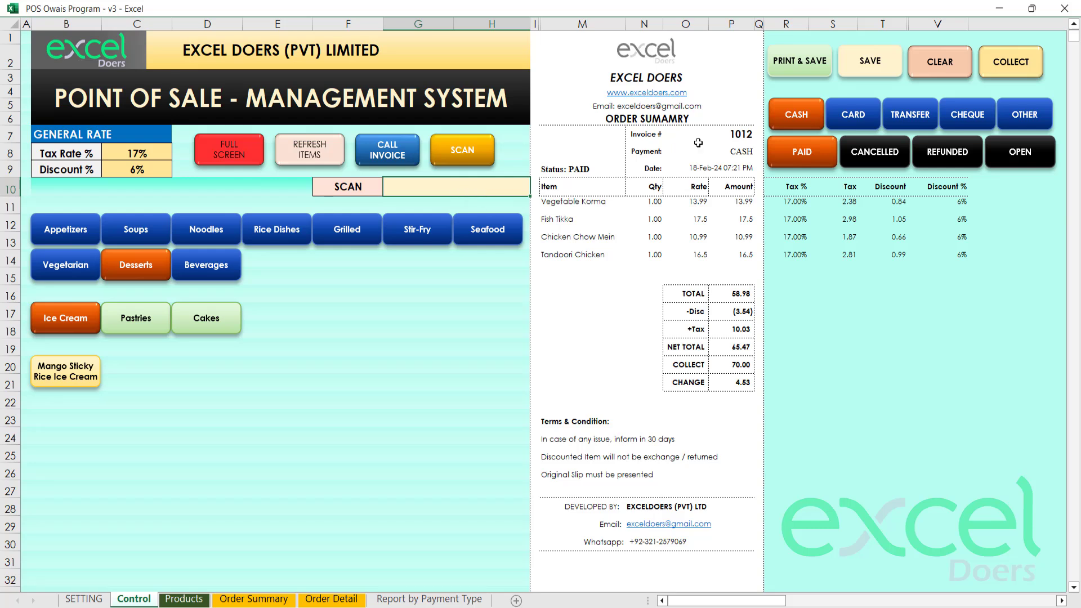
Step: Clear the order form and add one Spring Rolls by entering its item code, 100001, in the scan field
{"action": "left_click", "coordinate": [946, 78]}
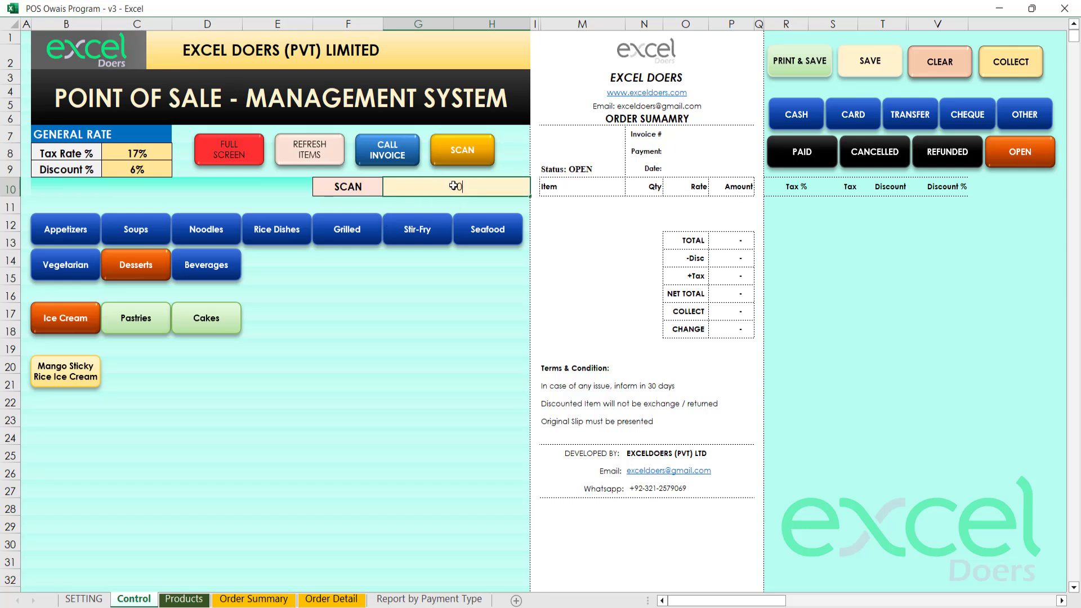
{"action": "type", "text": "1"}
{"action": "key", "text": "Return"}
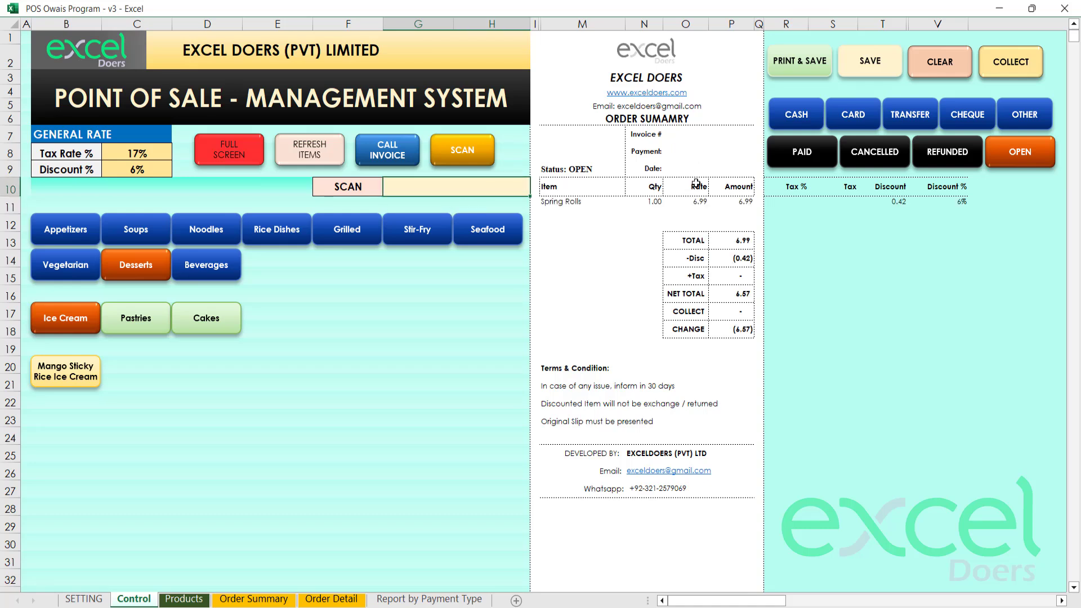
{"action": "left_click", "coordinate": [566, 203]}
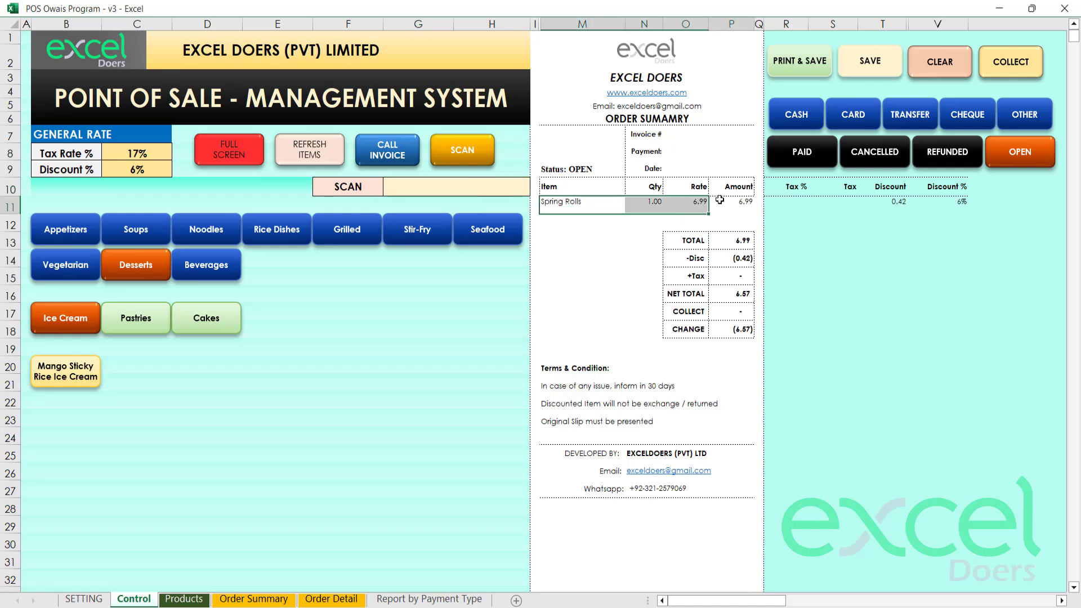
{"action": "left_click", "coordinate": [599, 241]}
Step: Move the cell selection away from the scan field and return to it with the Scan function
{"action": "left_click", "coordinate": [454, 191]}
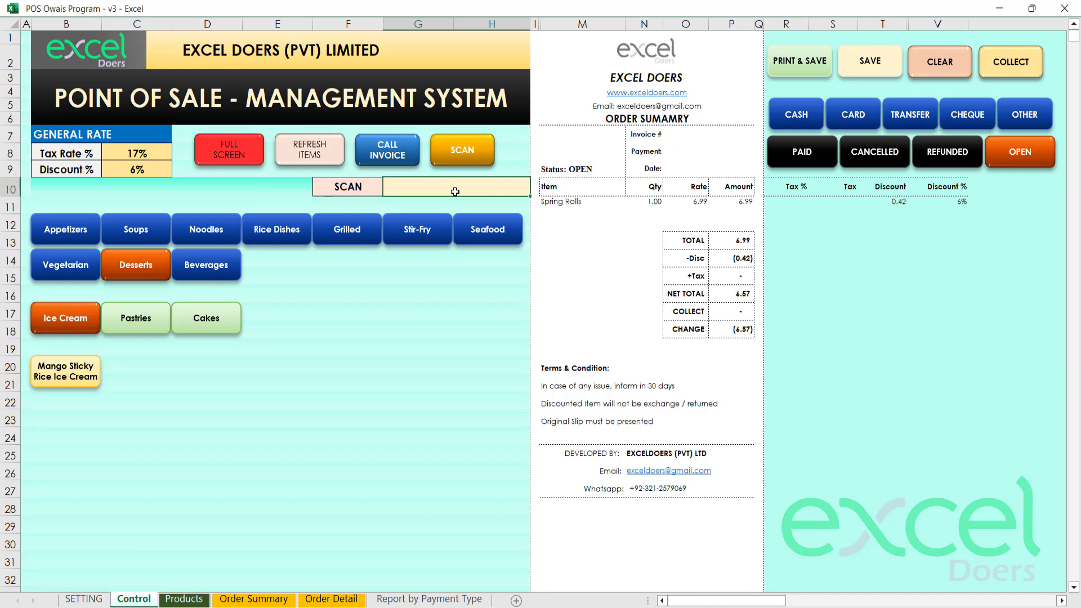
{"action": "key", "text": "Down"}
{"action": "key", "text": "Down"}
{"action": "key", "text": "Down"}
{"action": "key", "text": "Down"}
{"action": "key", "text": "Down"}
{"action": "key", "text": "Down"}
{"action": "key", "text": "Down"}
{"action": "key", "text": "Down"}
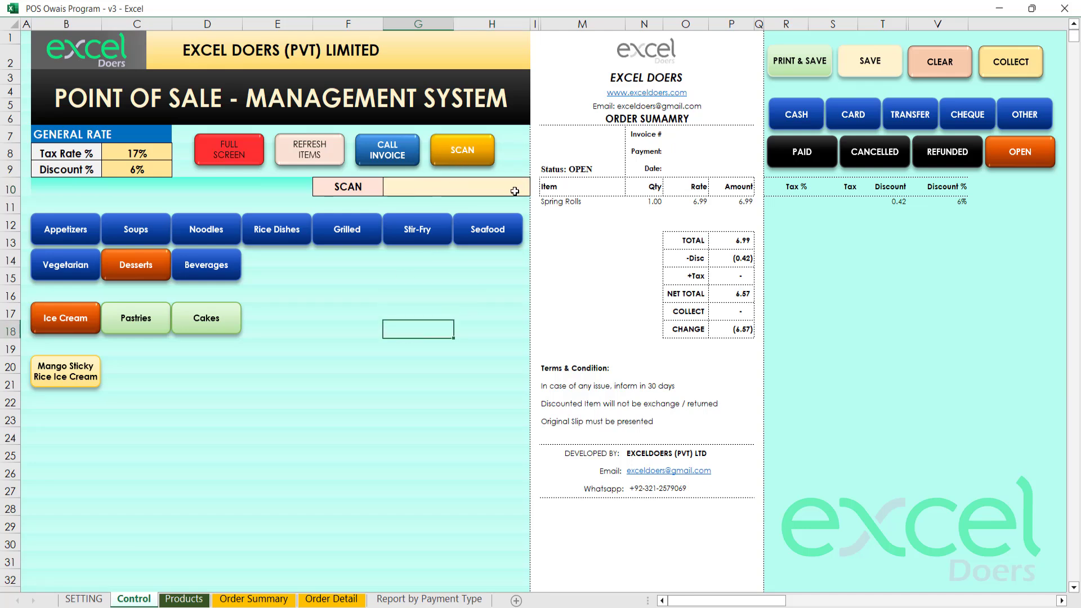
{"action": "left_click", "coordinate": [469, 155]}
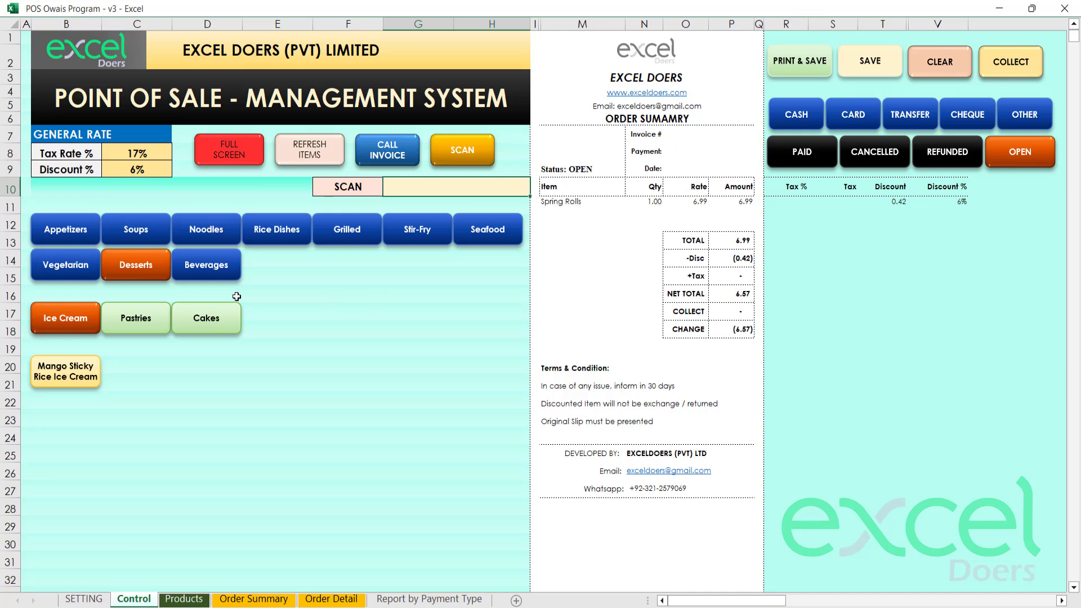
{"action": "left_click", "coordinate": [316, 308]}
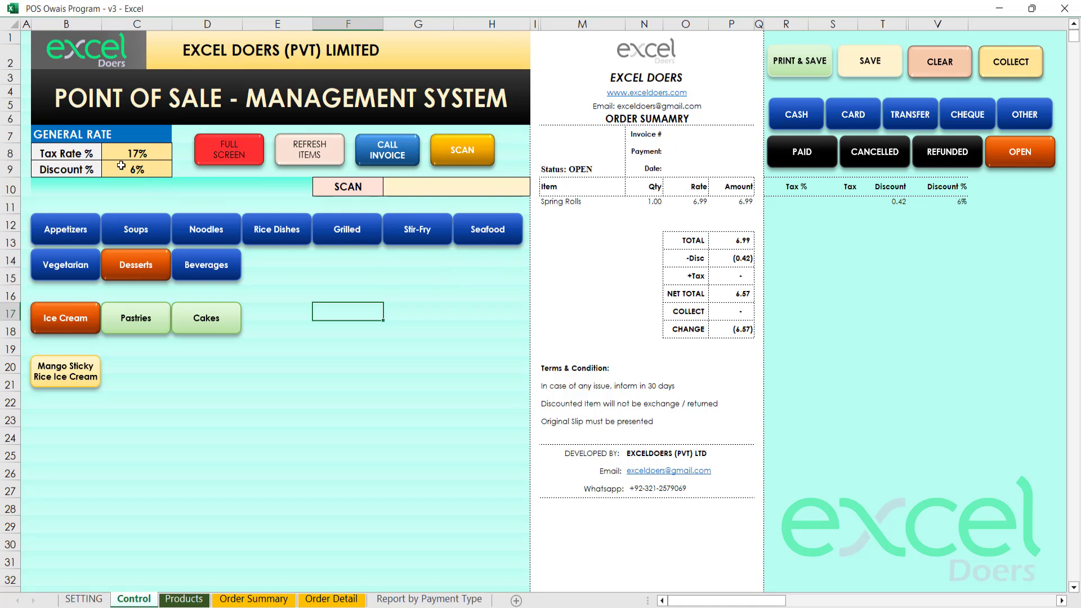
Step: Set the general discount rate to 0% and the general tax rate to 18%
{"action": "left_click_drag", "start_coordinate": [85, 140], "coordinate": [131, 162]}
{"action": "left_click", "coordinate": [199, 188]}
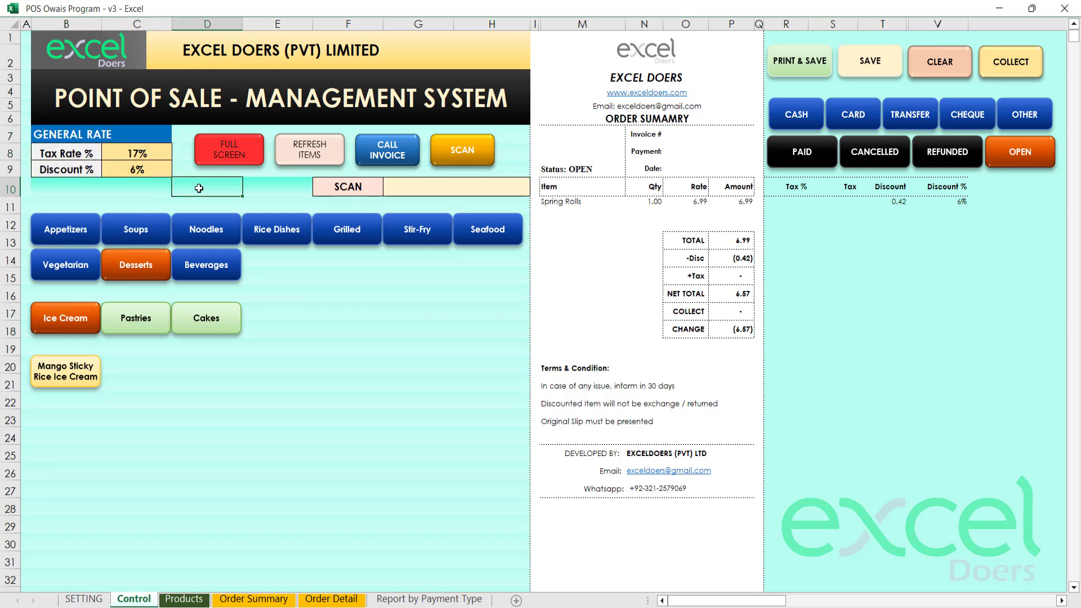
{"action": "left_click_drag", "start_coordinate": [63, 153], "coordinate": [110, 154]}
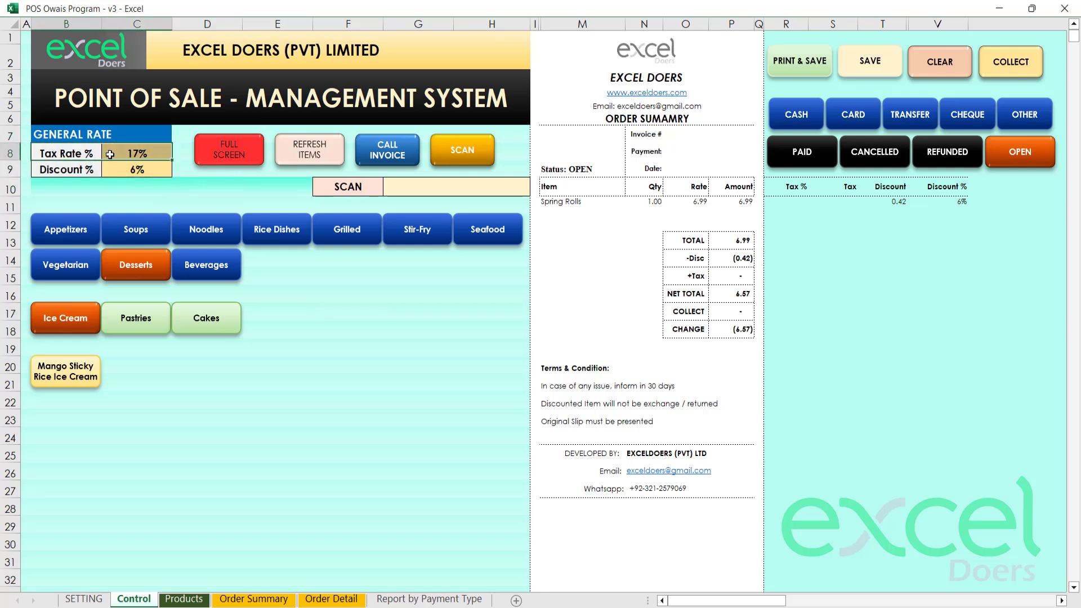
{"action": "left_click", "coordinate": [109, 154]}
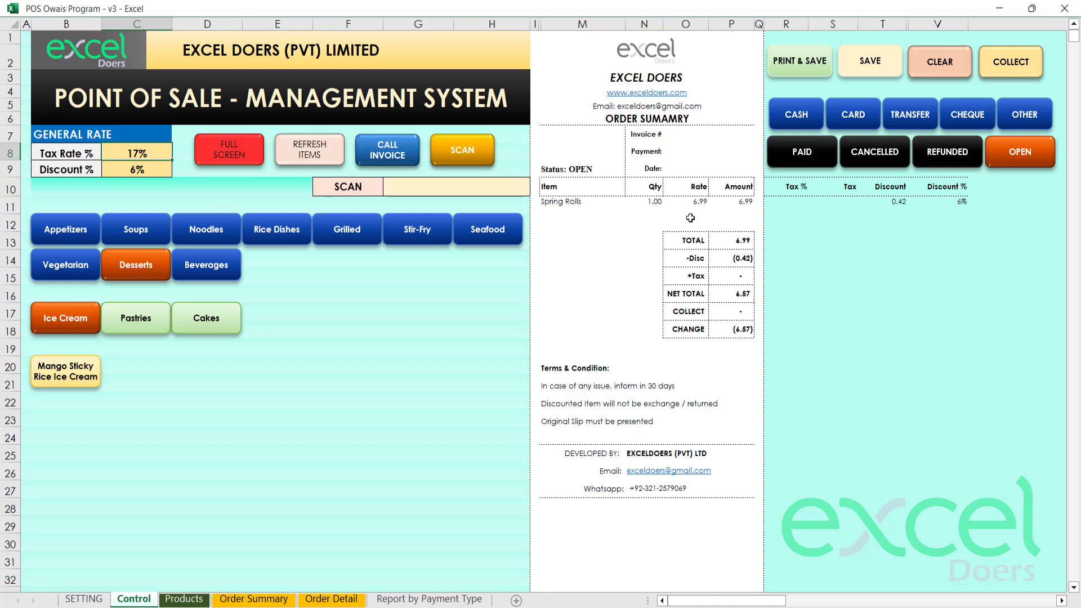
{"action": "left_click", "coordinate": [116, 175]}
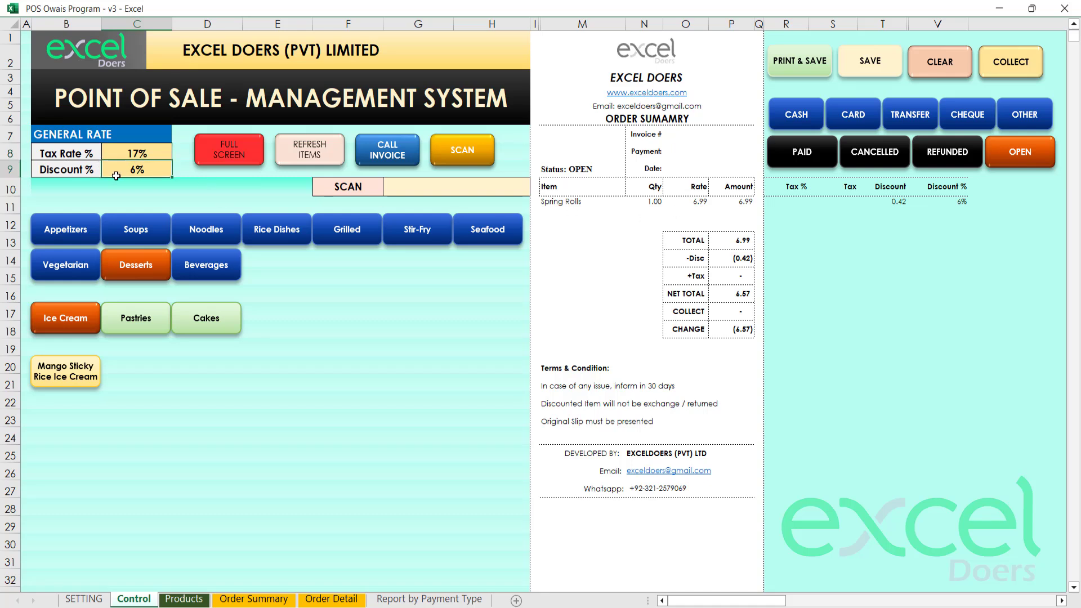
{"action": "type", "text": "0"}
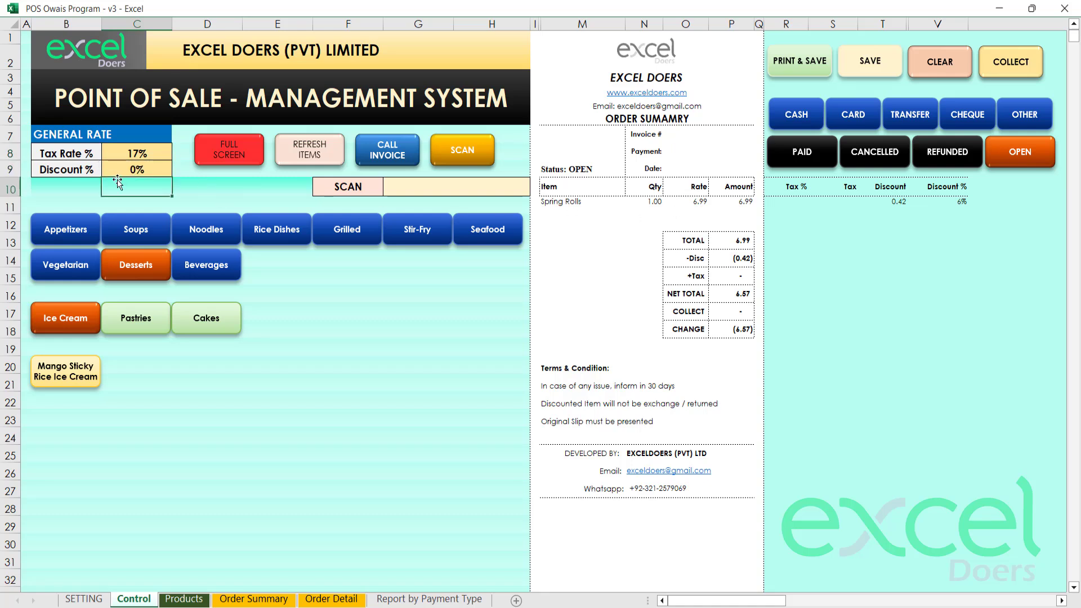
{"action": "key", "text": "Up"}
{"action": "type", "text": "18"}
{"action": "key", "text": "Return"}
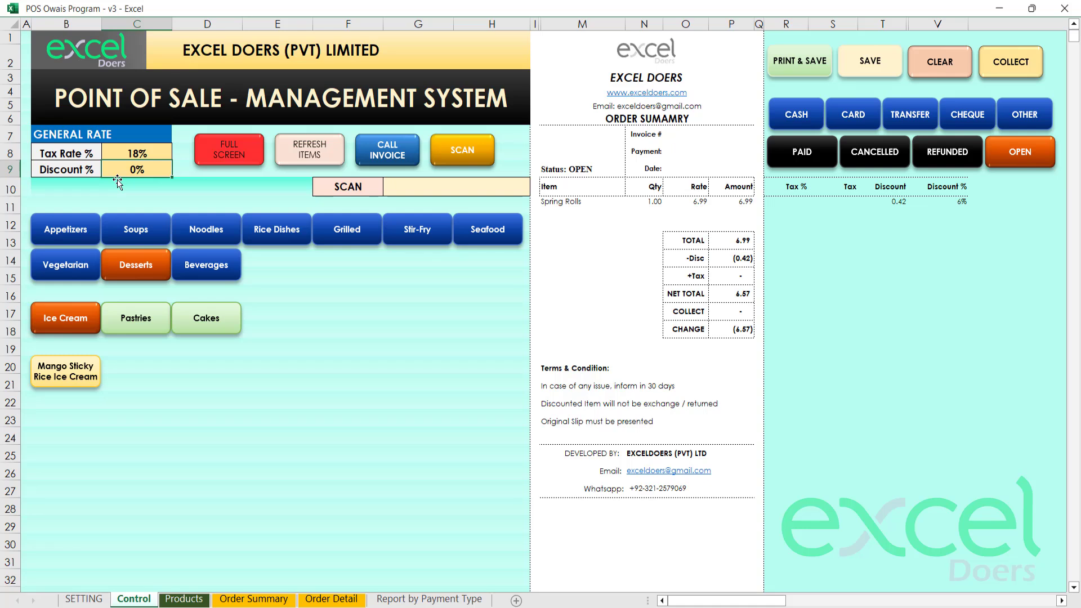
{"action": "left_click", "coordinate": [249, 327]}
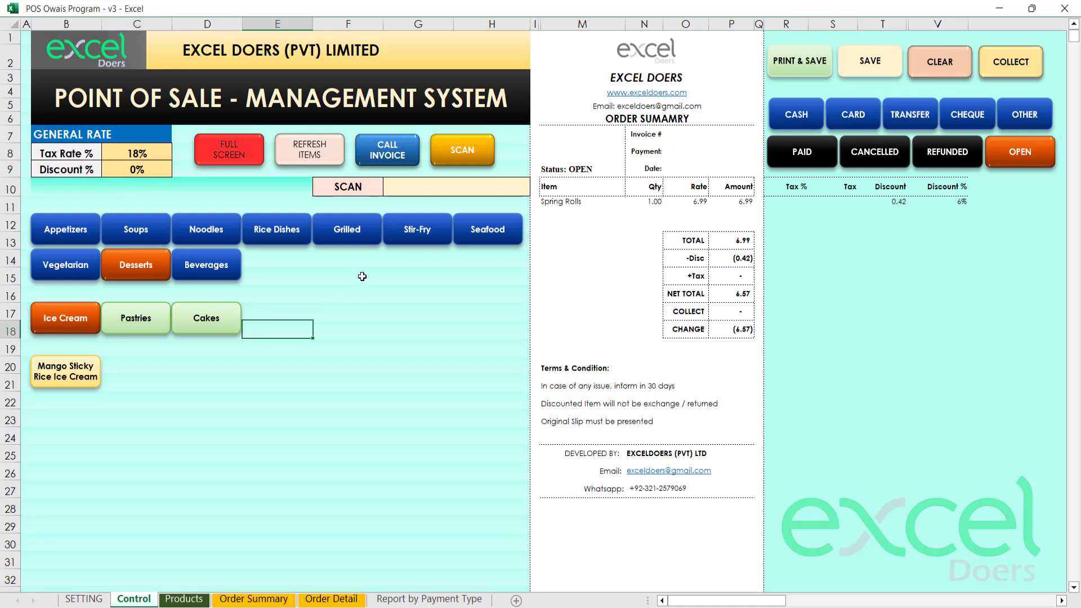
Step: Clear the order and add one Tom Yum Soup (Chicken) from the Spicy group under Soups
{"action": "left_click", "coordinate": [929, 72]}
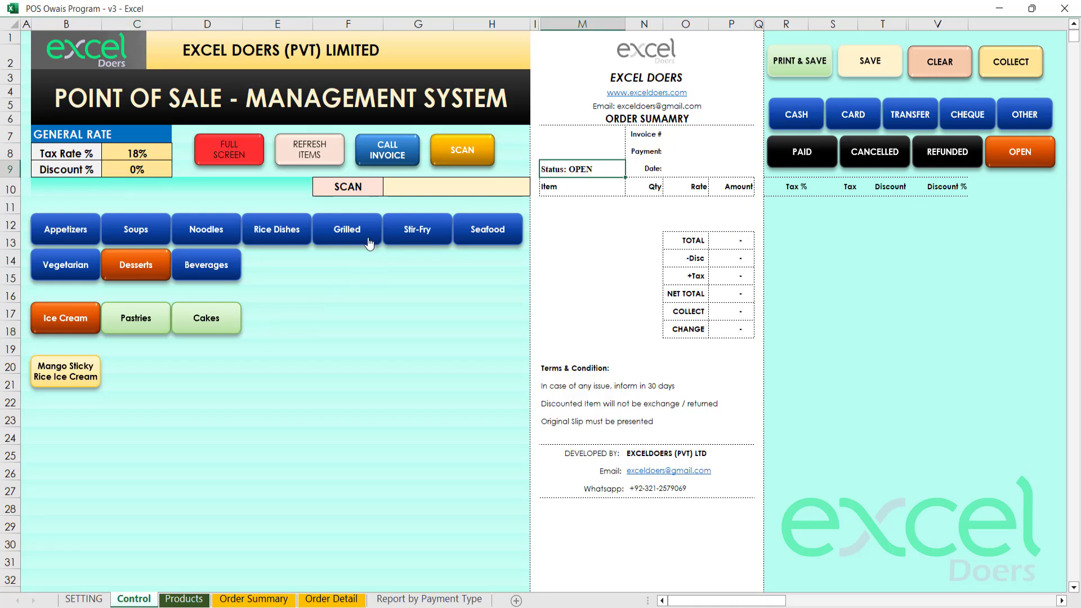
{"action": "left_click", "coordinate": [135, 236]}
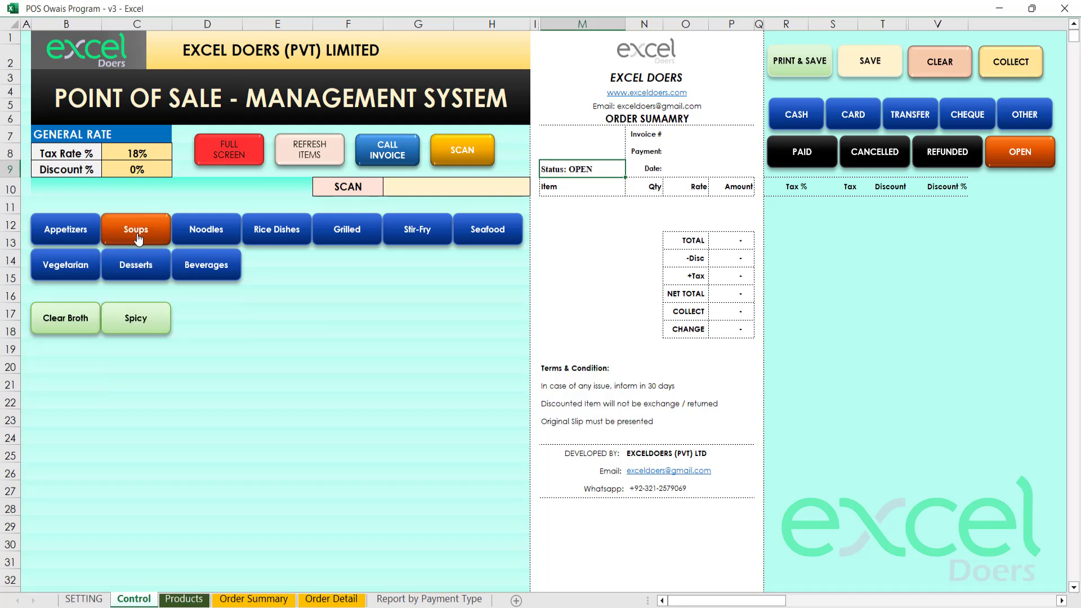
{"action": "left_click", "coordinate": [121, 319]}
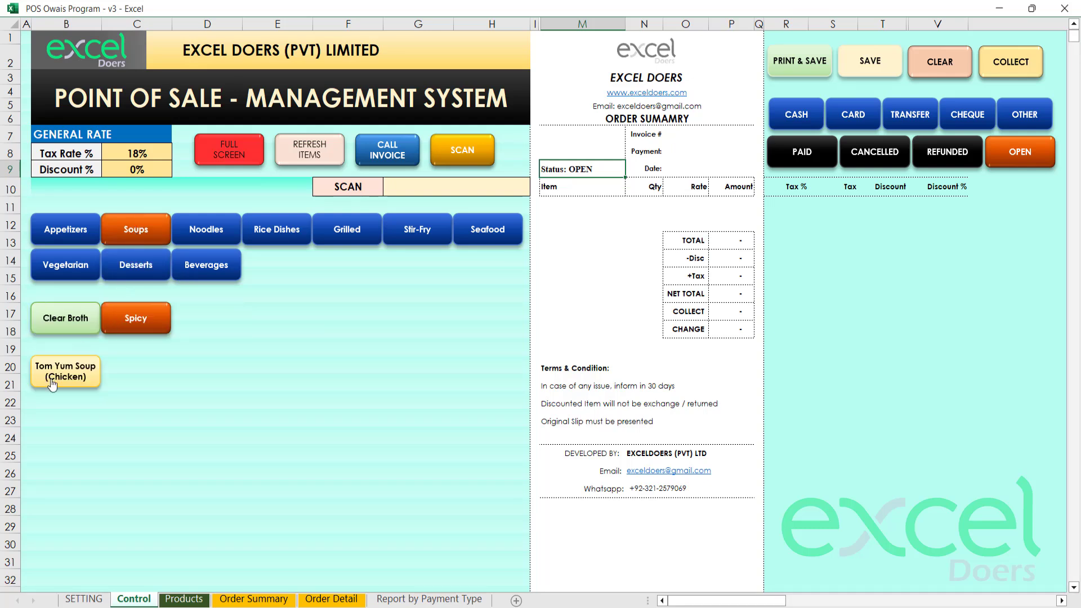
{"action": "left_click", "coordinate": [50, 378]}
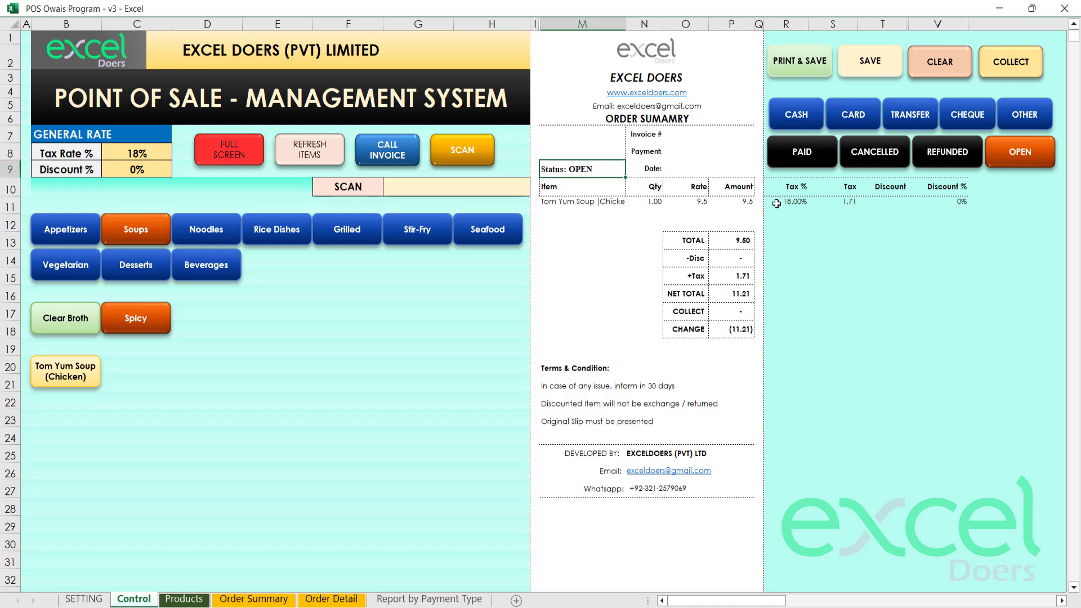
Step: Examine the tax and discount figures on the Tom Yum Soup line and in the order totals
{"action": "left_click", "coordinate": [824, 203]}
{"action": "left_click_drag", "start_coordinate": [824, 203], "coordinate": [846, 207]}
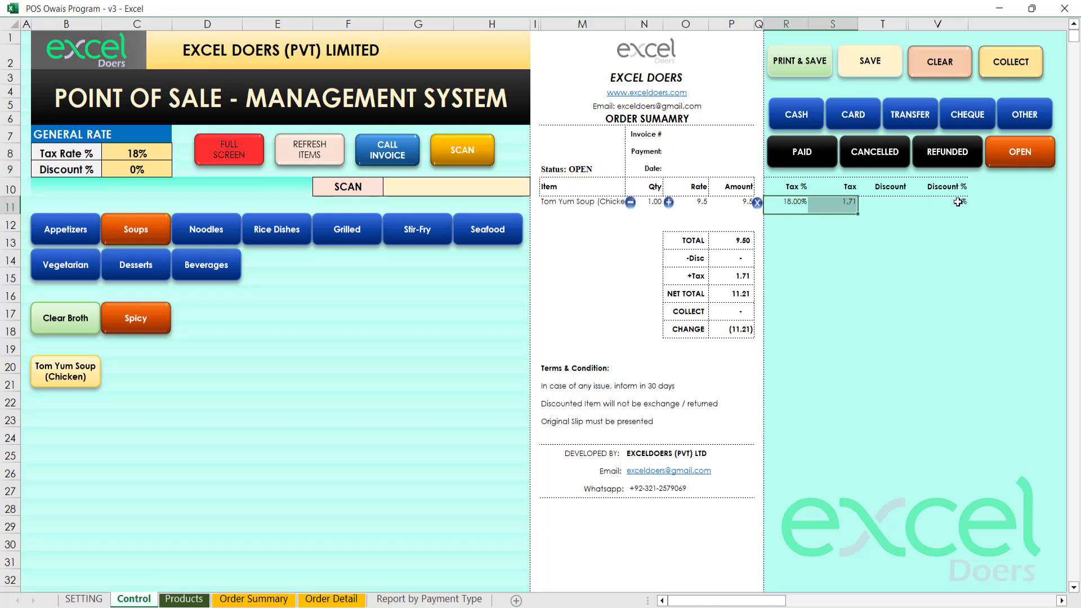
{"action": "left_click_drag", "start_coordinate": [957, 202], "coordinate": [889, 205]}
{"action": "left_click", "coordinate": [847, 258]}
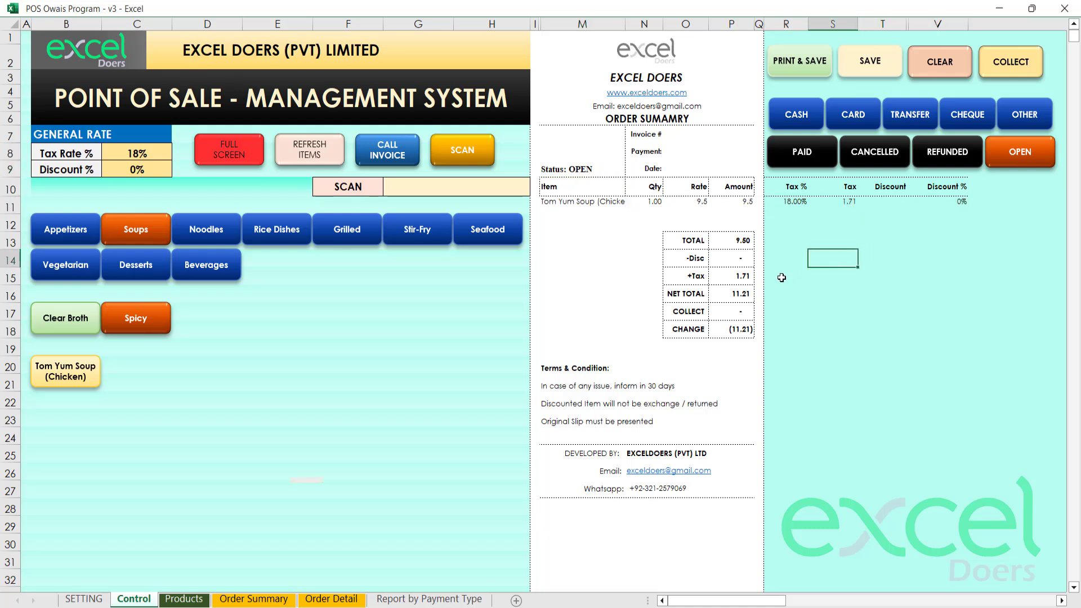
{"action": "left_click", "coordinate": [703, 259]}
{"action": "left_click", "coordinate": [677, 276]}
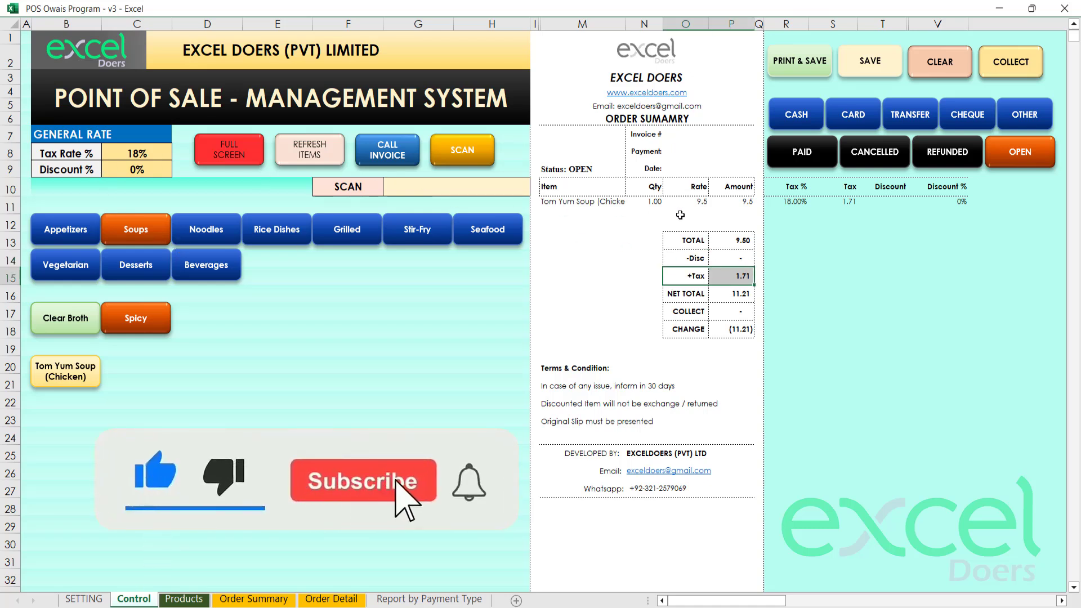
{"action": "left_click", "coordinate": [741, 201]}
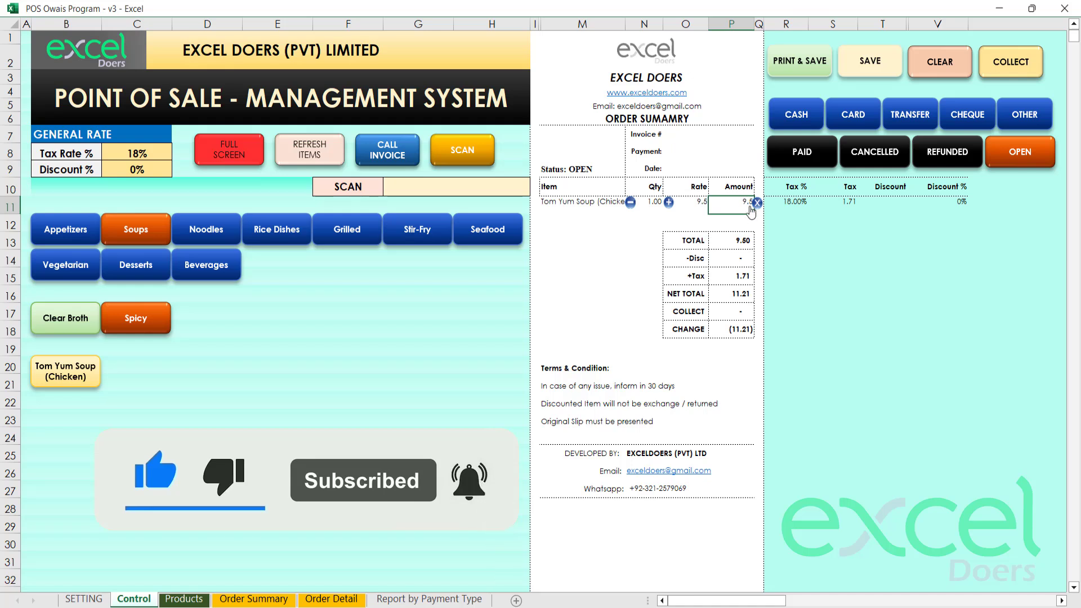
{"action": "left_click", "coordinate": [596, 318]}
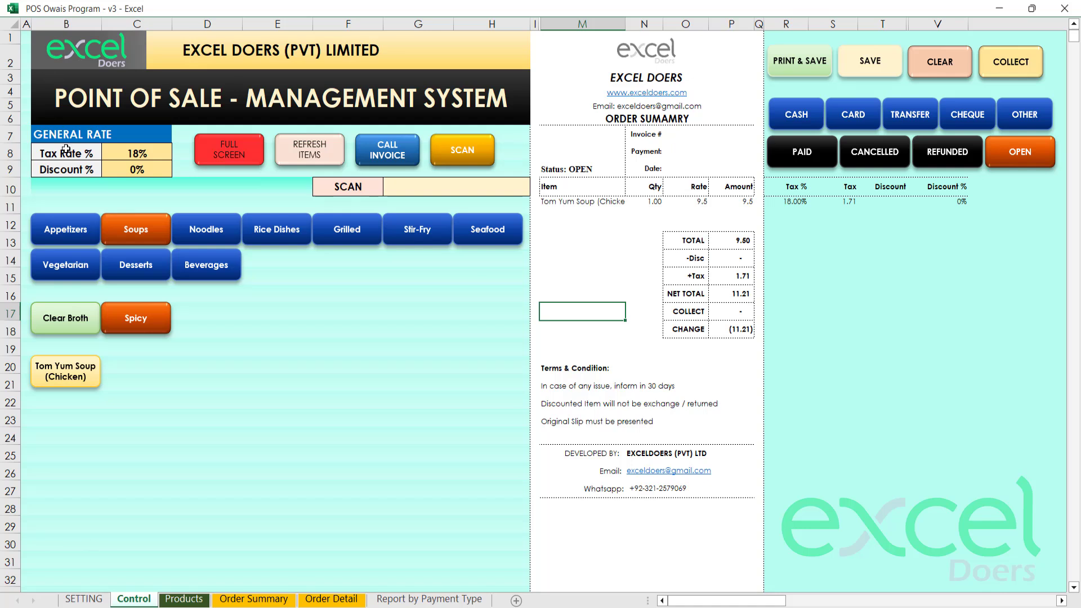
{"action": "left_click", "coordinate": [582, 249]}
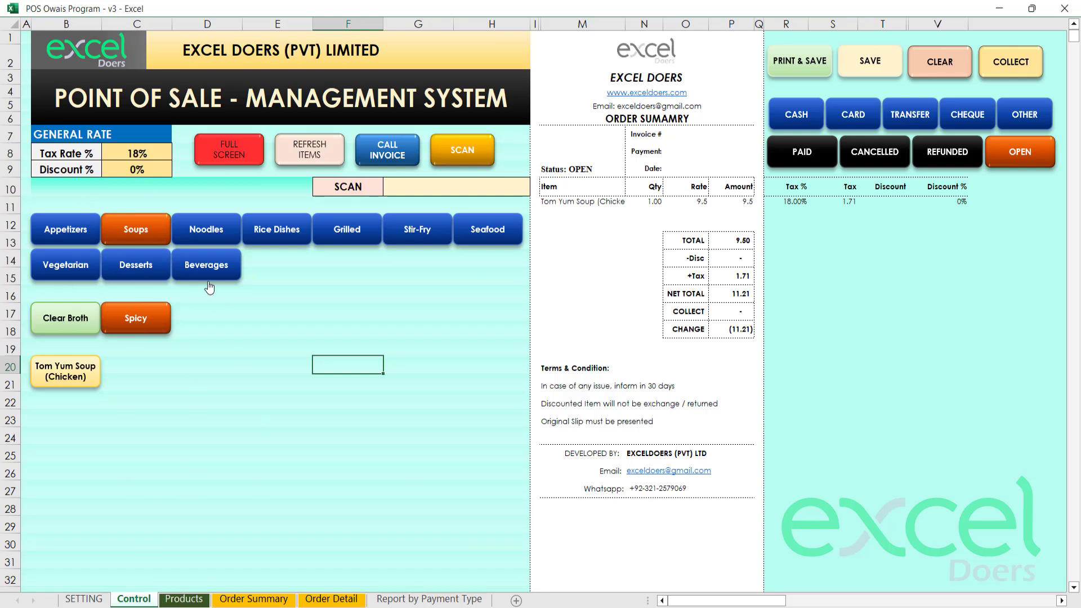
Step: Open the Products sheet and review the whole product table, including its main category, sub-category and product columns
{"action": "left_click", "coordinate": [185, 599]}
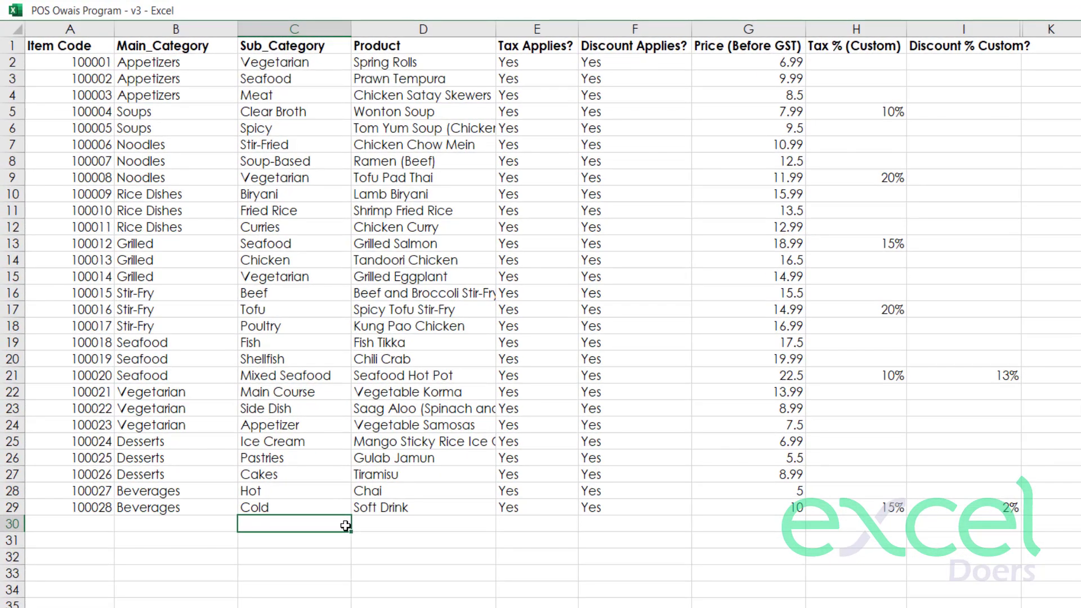
{"action": "left_click_drag", "start_coordinate": [61, 44], "coordinate": [1022, 509]}
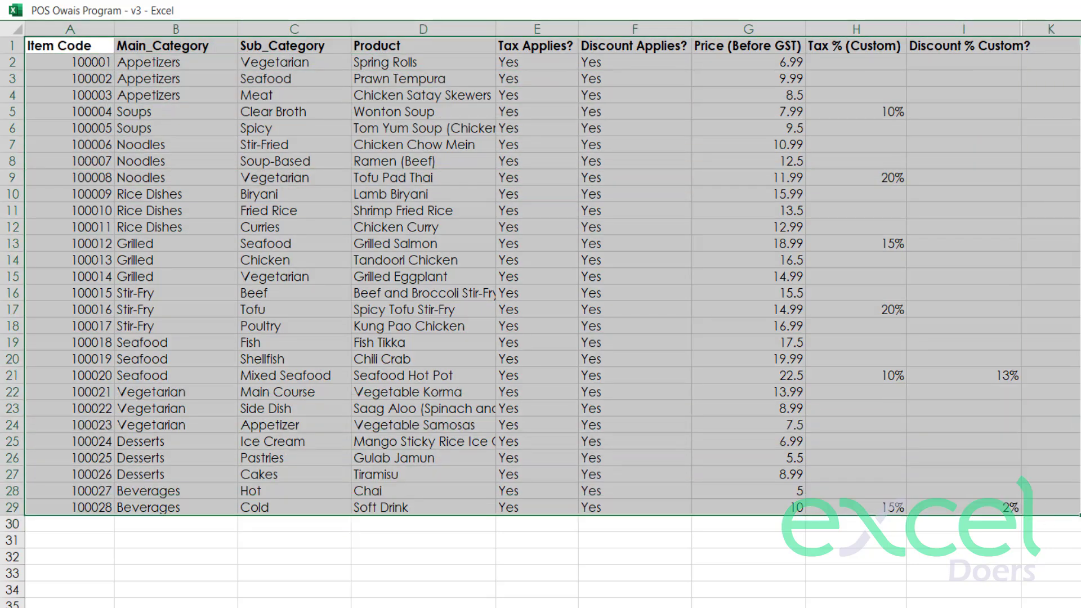
{"action": "left_click", "coordinate": [1077, 515]}
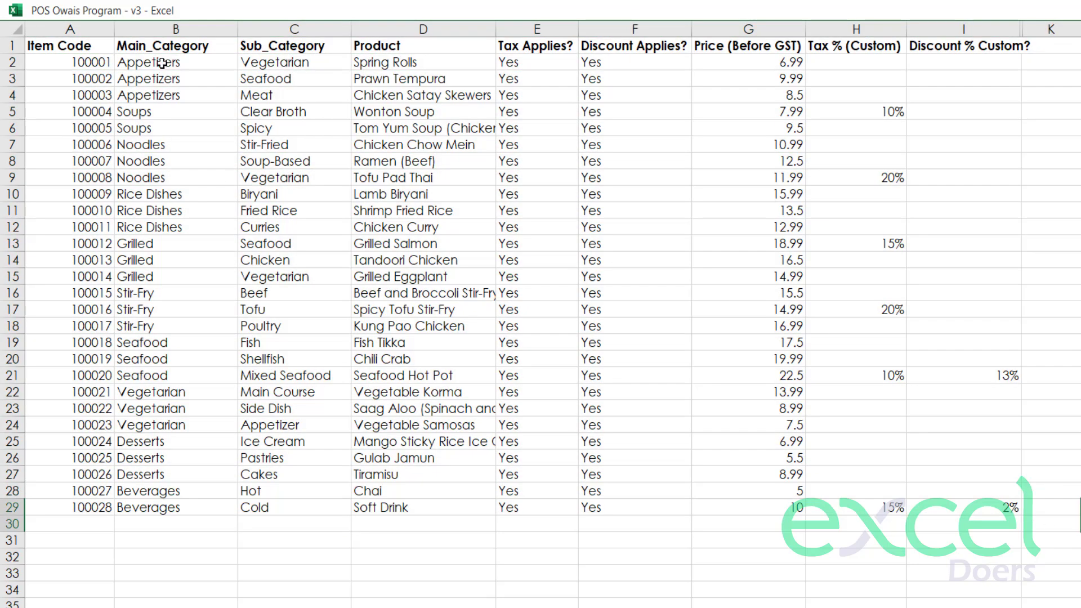
{"action": "left_click_drag", "start_coordinate": [162, 62], "coordinate": [162, 539]}
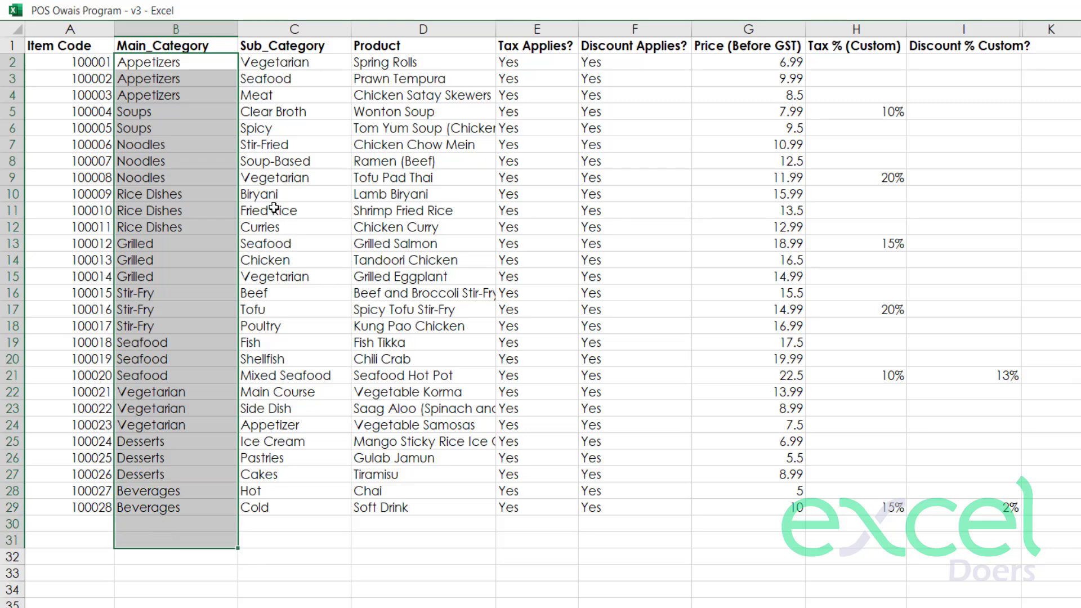
{"action": "left_click", "coordinate": [149, 523]}
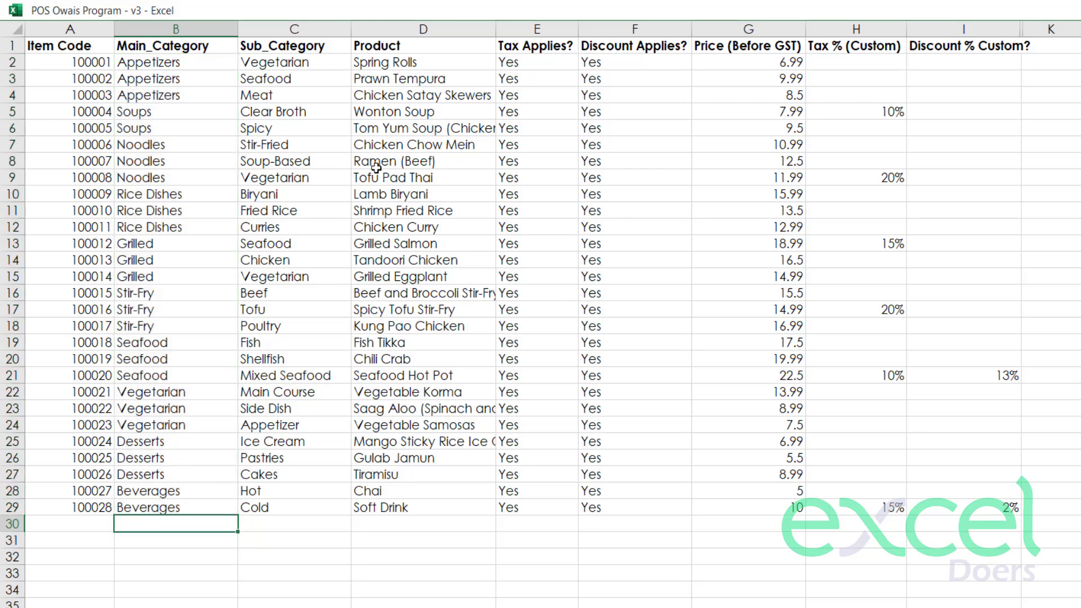
{"action": "left_click_drag", "start_coordinate": [308, 63], "coordinate": [308, 442]}
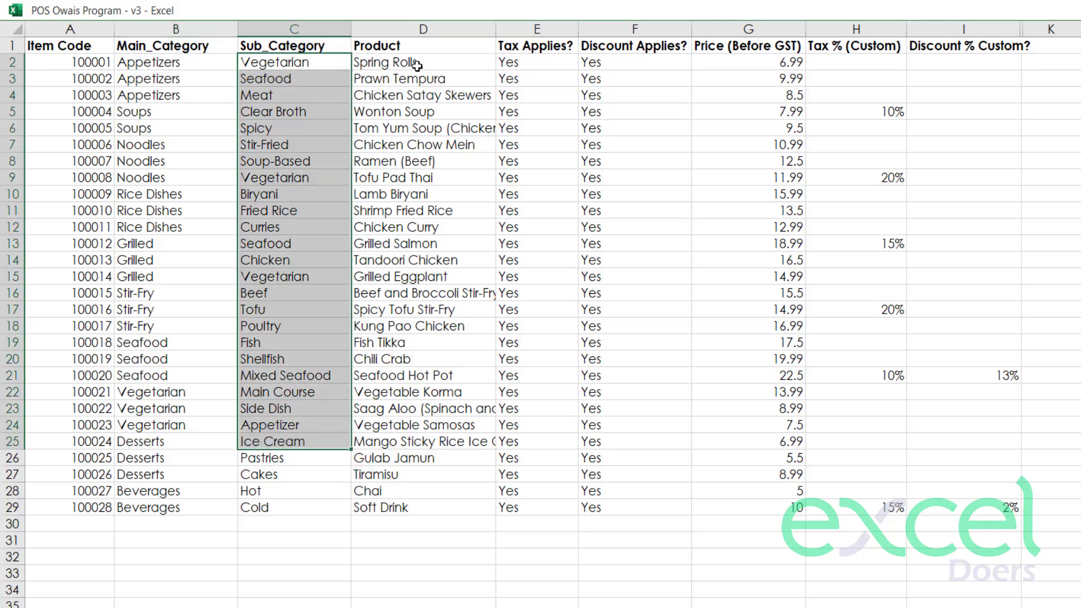
{"action": "left_click_drag", "start_coordinate": [418, 66], "coordinate": [402, 485]}
Step: Examine the sequence of item codes in the product table from the first item to the last
{"action": "left_click_drag", "start_coordinate": [95, 277], "coordinate": [89, 573]}
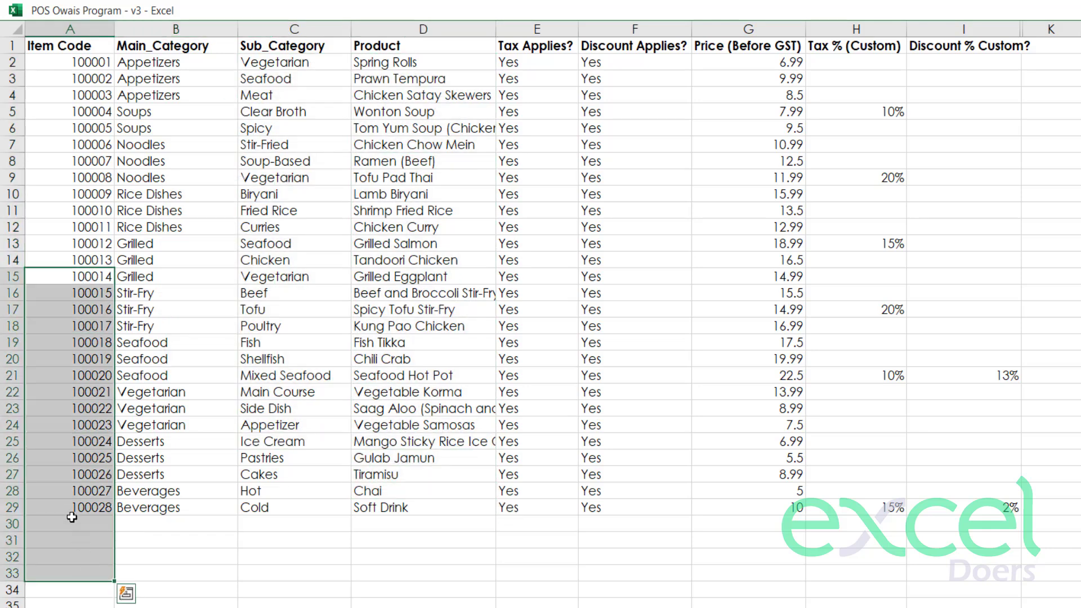
{"action": "left_click", "coordinate": [69, 478]}
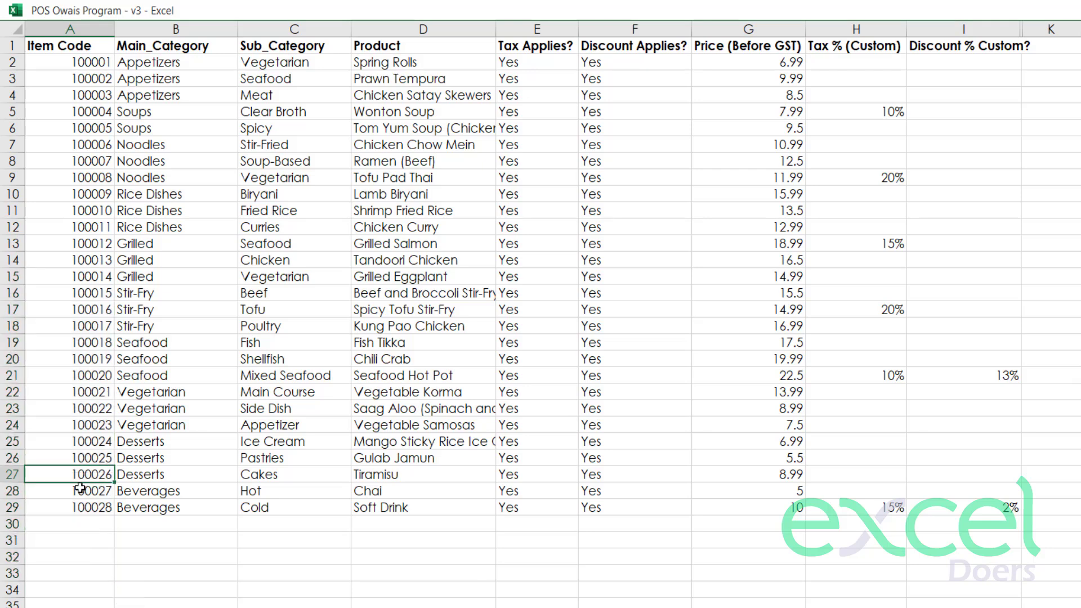
{"action": "left_click", "coordinate": [65, 64]}
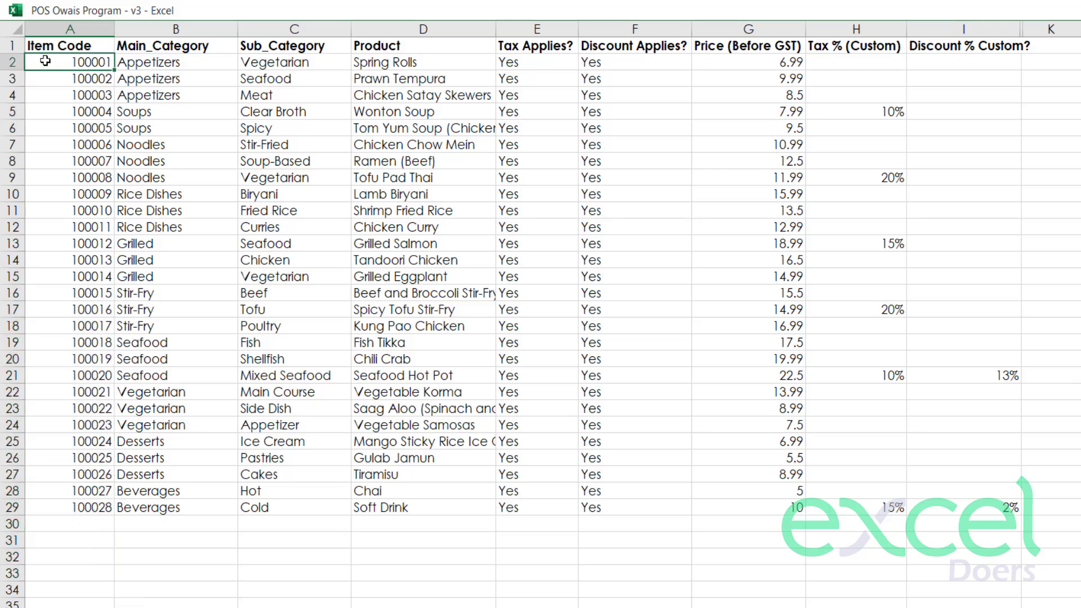
{"action": "left_click_drag", "start_coordinate": [45, 61], "coordinate": [36, 507]}
Step: Start a new product in row 30 with item code 101 and main category Beverages
{"action": "left_click", "coordinate": [39, 507]}
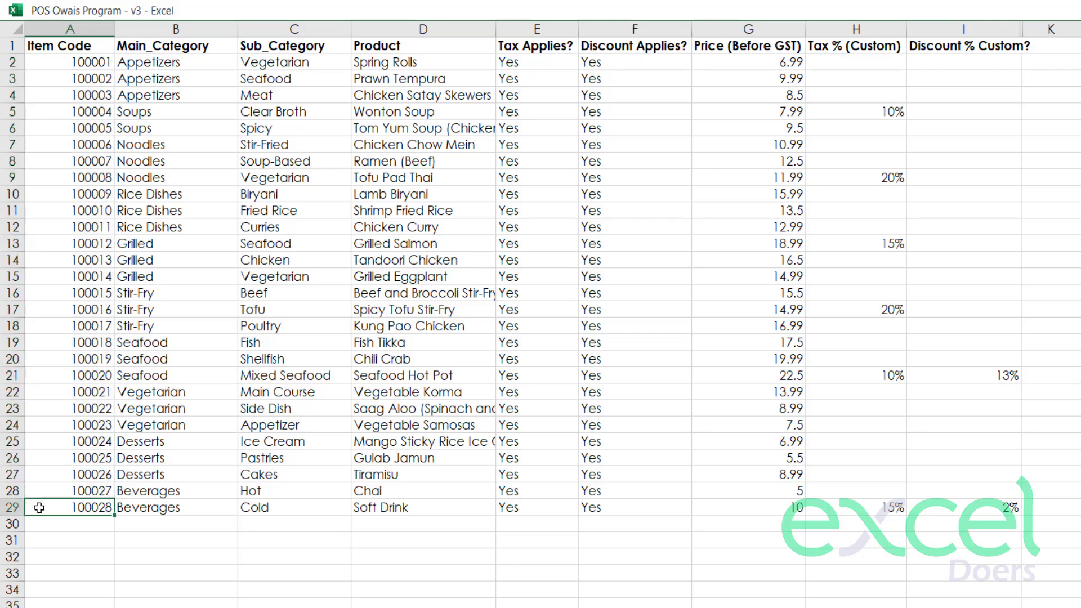
{"action": "key", "text": "Down"}
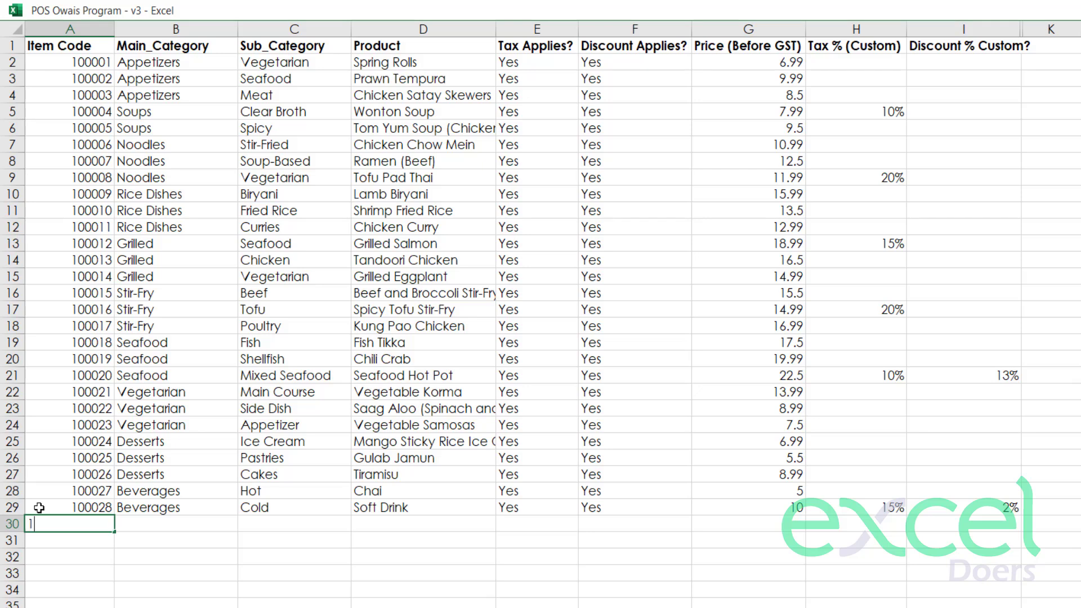
{"action": "key", "text": "Return"}
{"action": "key", "text": "Up"}
{"action": "key", "text": "Right"}
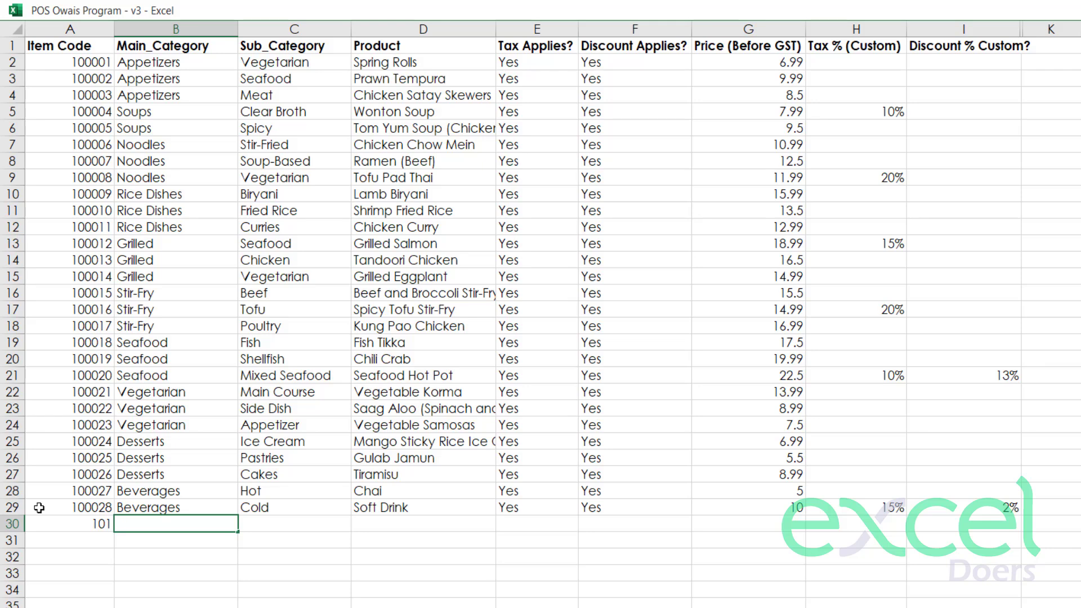
{"action": "key", "text": "BackSpace"}
{"action": "type", "text": "Beverages"}
{"action": "key", "text": "Return"}
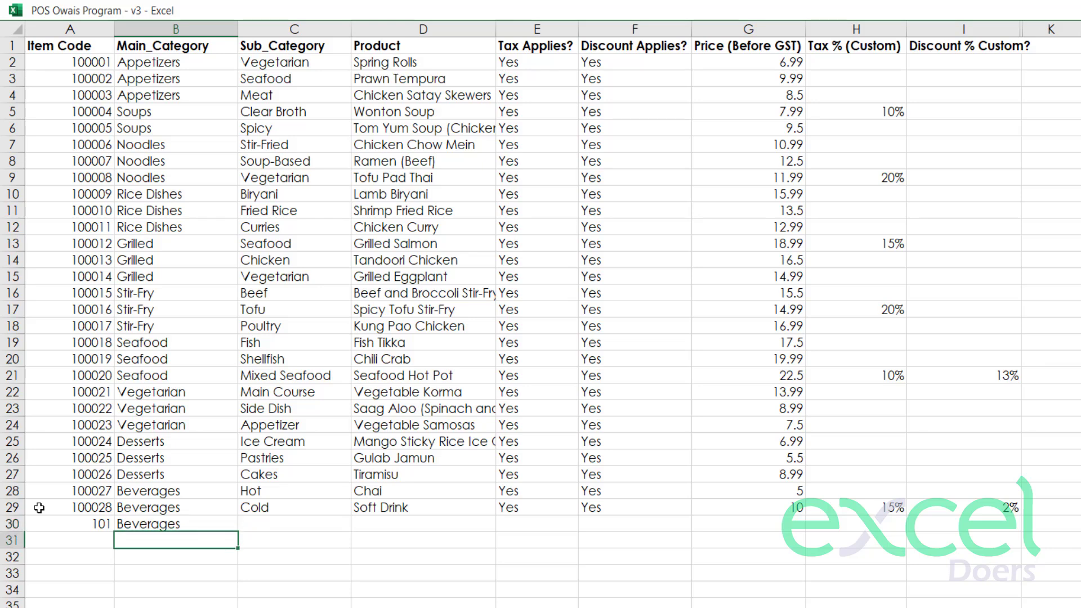
Step: Give the new item in row 30 the sub-category Cold and the product name Mango Juice
{"action": "key", "text": "Right"}
{"action": "key", "text": "Up"}
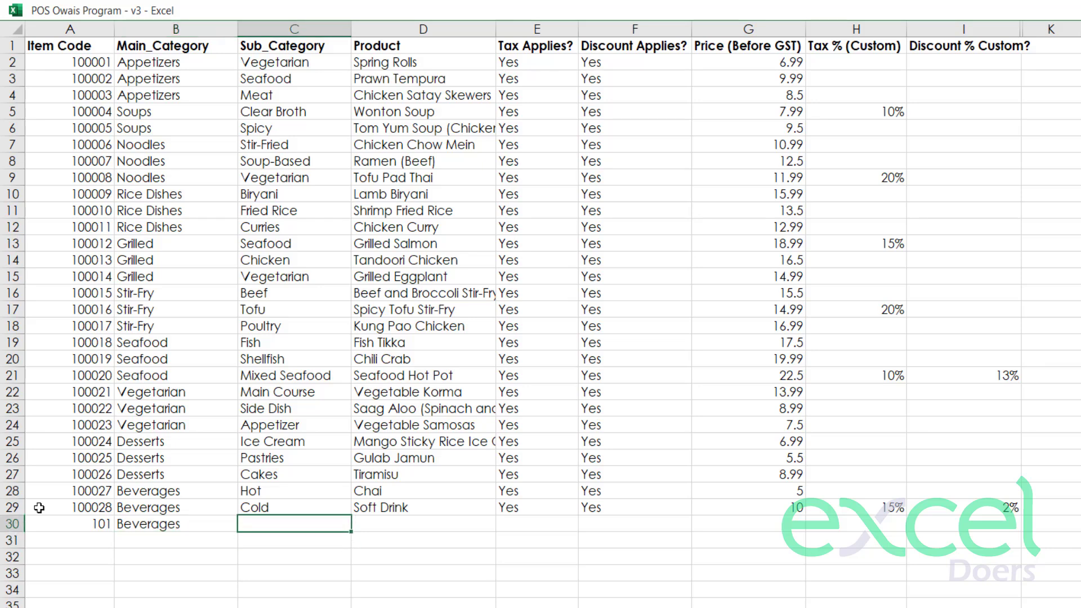
{"action": "type", "text": "Co"}
{"action": "key", "text": "Return"}
{"action": "key", "text": "Up"}
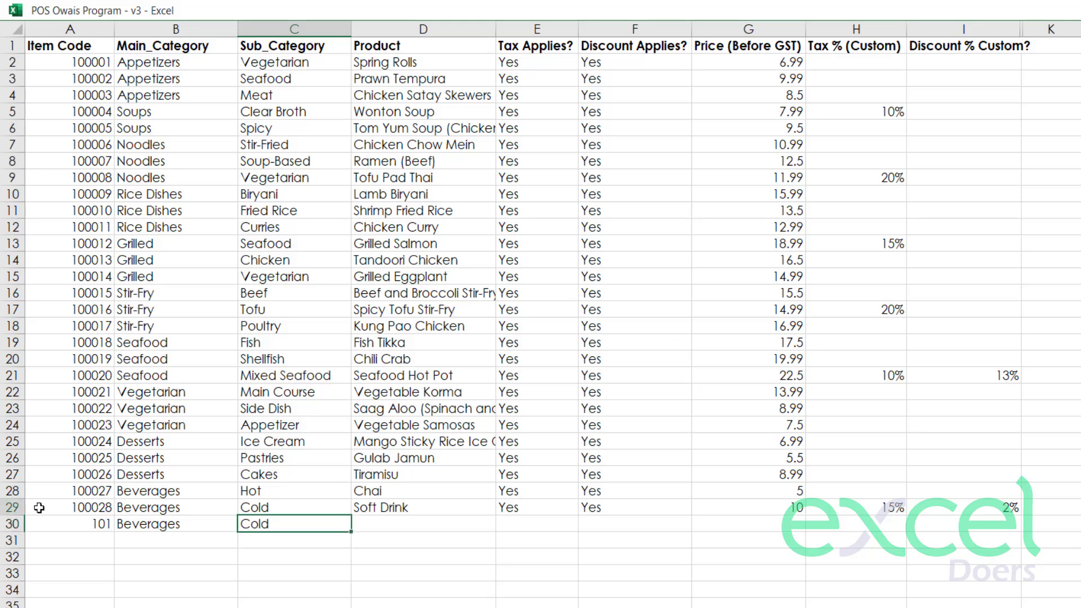
{"action": "key", "text": "Up"}
{"action": "key", "text": "shift+Right"}
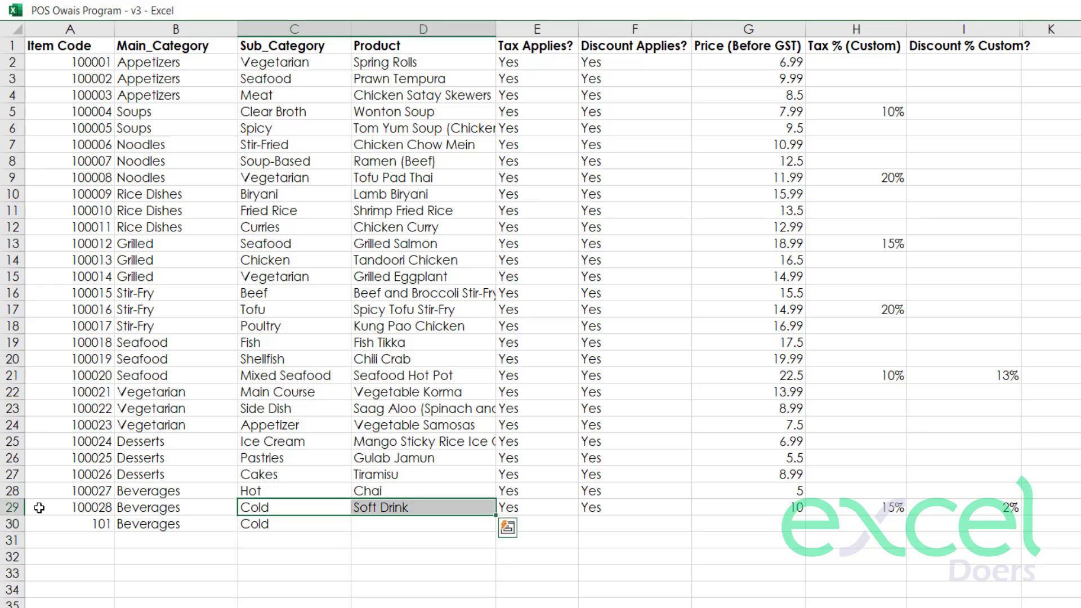
{"action": "key", "text": "Down"}
{"action": "key", "text": "Right"}
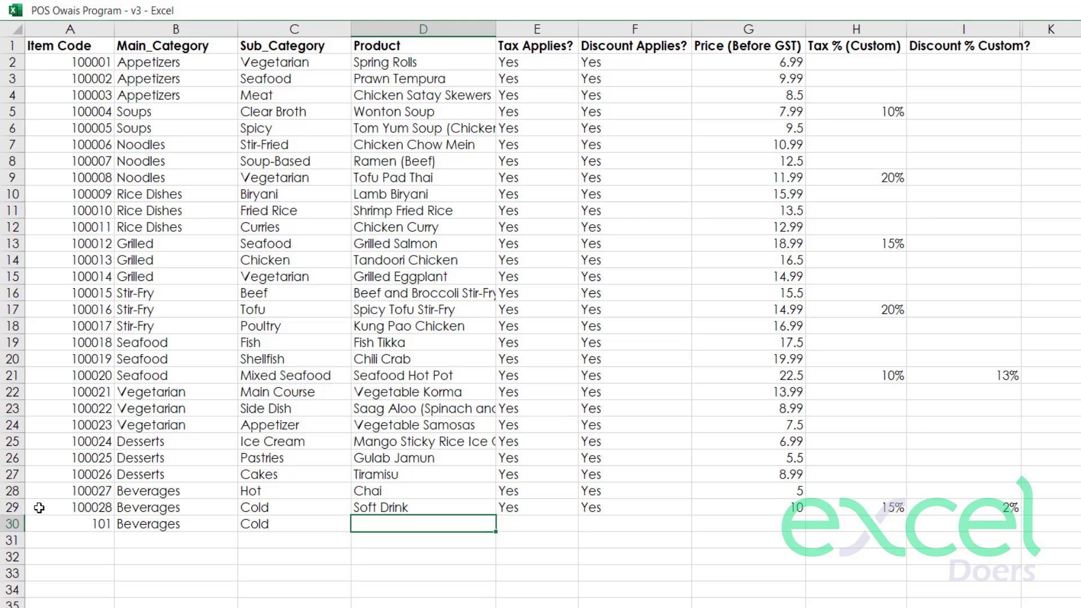
{"action": "type", "text": "Mango Juice"}
{"action": "key", "text": "Tab"}
Step: Set both Tax Applies and Discount Applies to Yes for Mango Juice
{"action": "key", "text": "Up"}
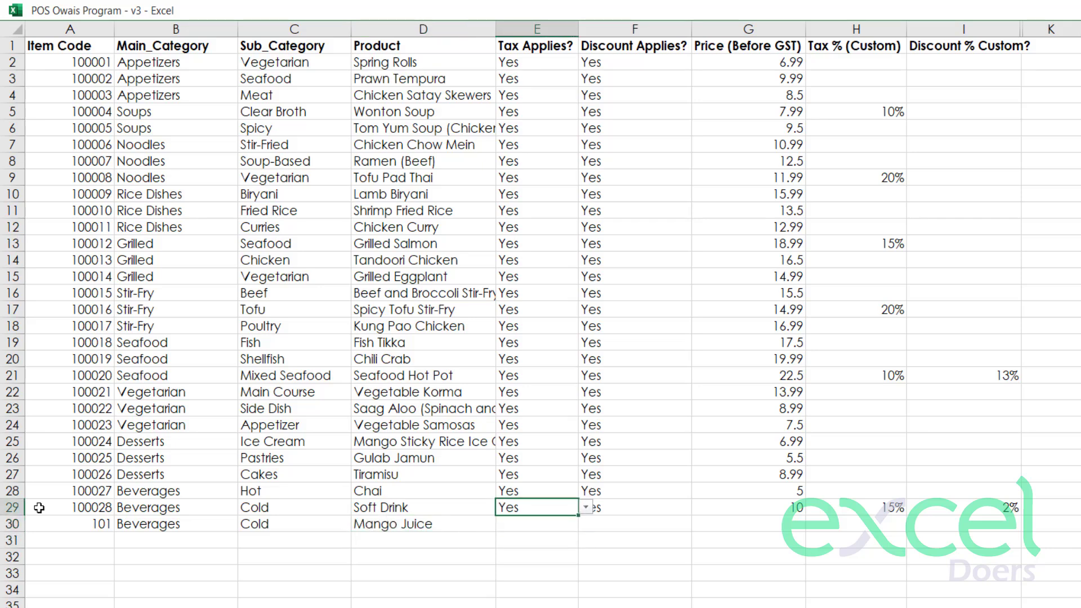
{"action": "key", "text": "shift+Right"}
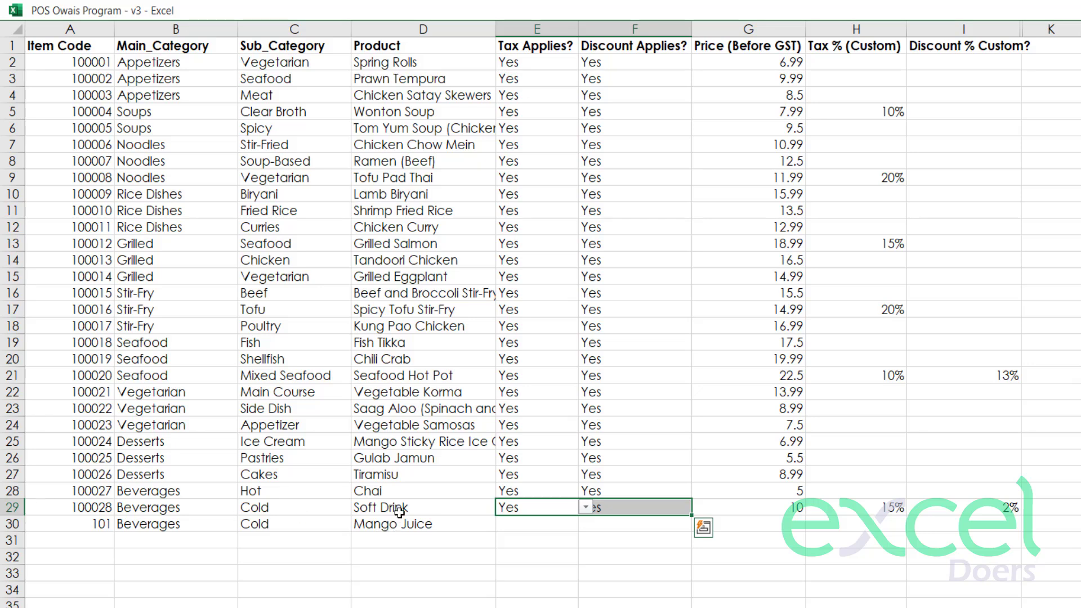
{"action": "left_click_drag", "start_coordinate": [399, 512], "coordinate": [243, 514]}
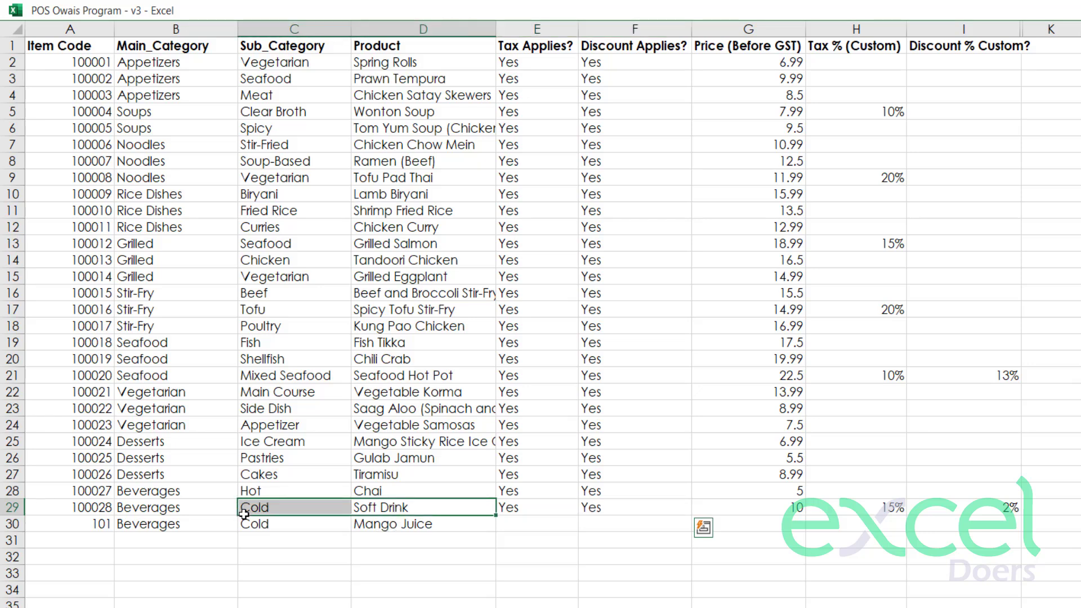
{"action": "left_click", "coordinate": [529, 512]}
{"action": "key", "text": "shift+Right"}
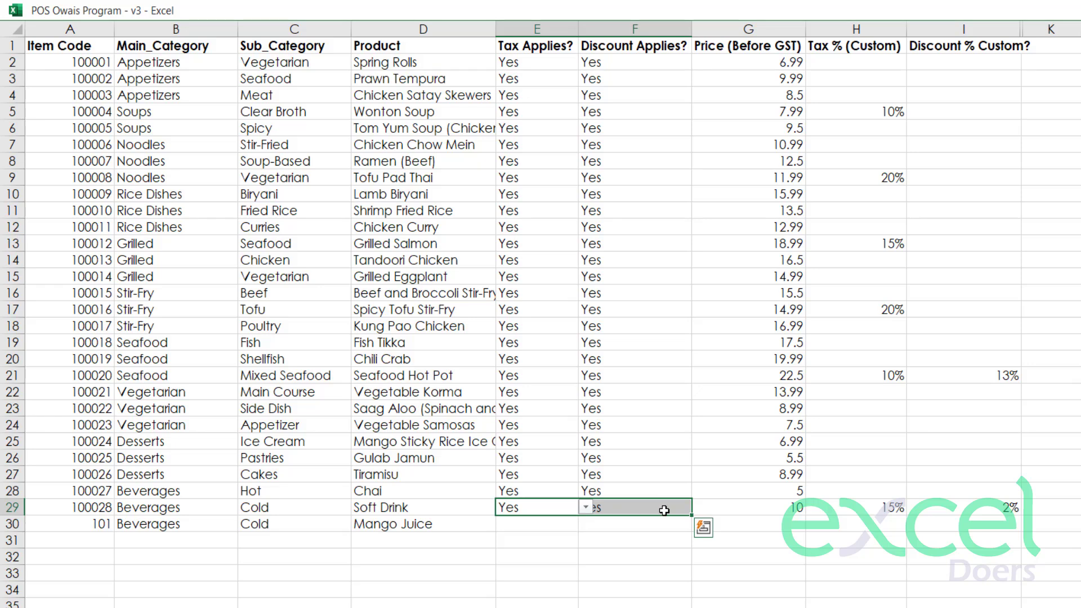
{"action": "left_click", "coordinate": [535, 523]}
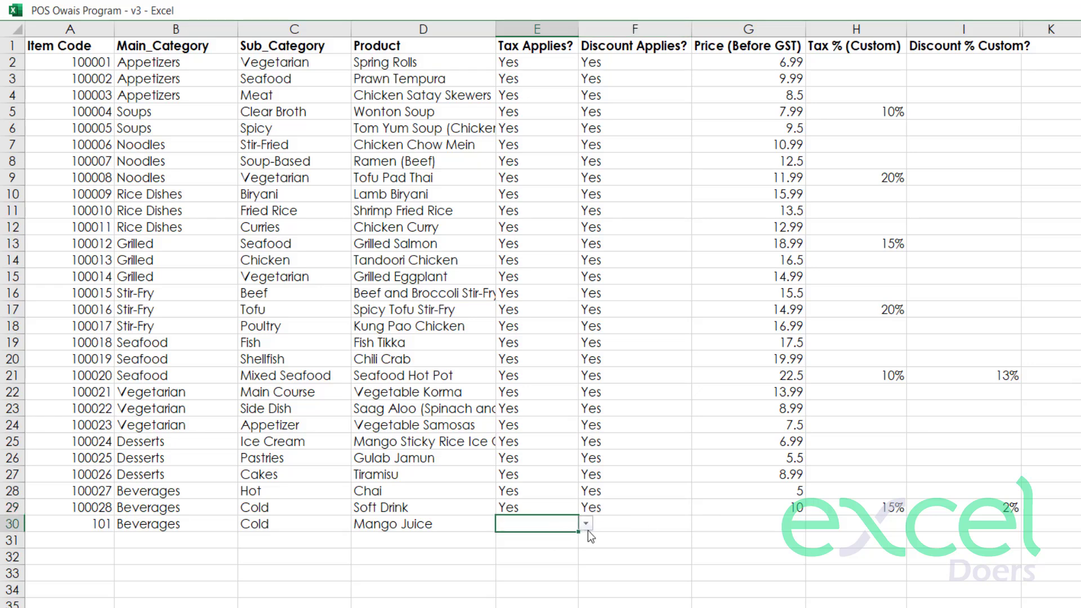
{"action": "left_click", "coordinate": [585, 523]}
{"action": "left_click", "coordinate": [562, 542]}
{"action": "left_click", "coordinate": [652, 523]}
{"action": "left_click", "coordinate": [698, 523]}
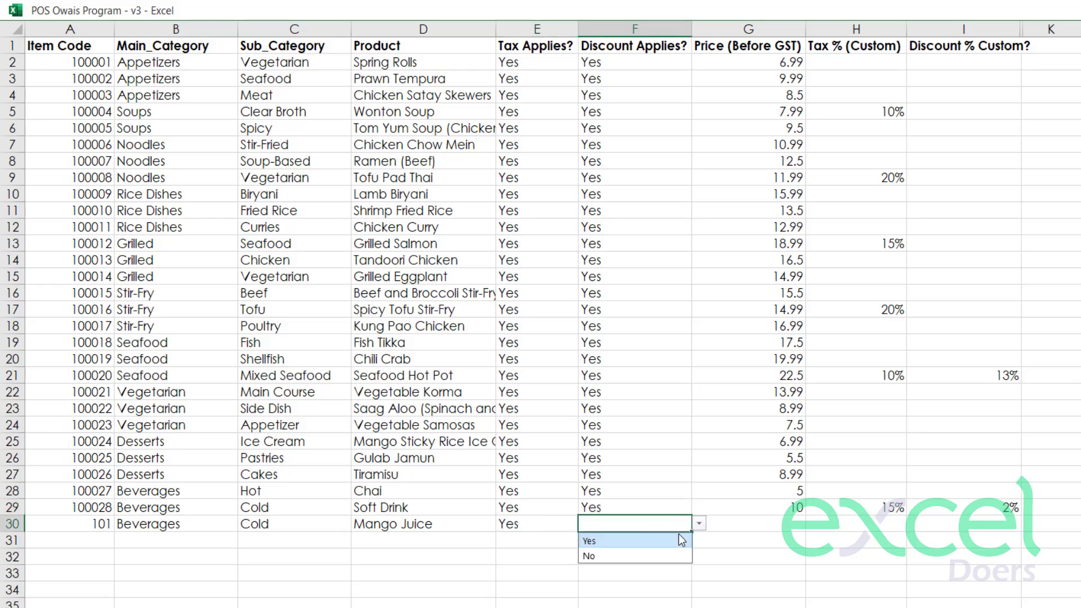
{"action": "left_click", "coordinate": [680, 540]}
Step: Examine the custom tax and discount column headings and compare them with the general rates on the Control sheet
{"action": "left_click", "coordinate": [726, 524]}
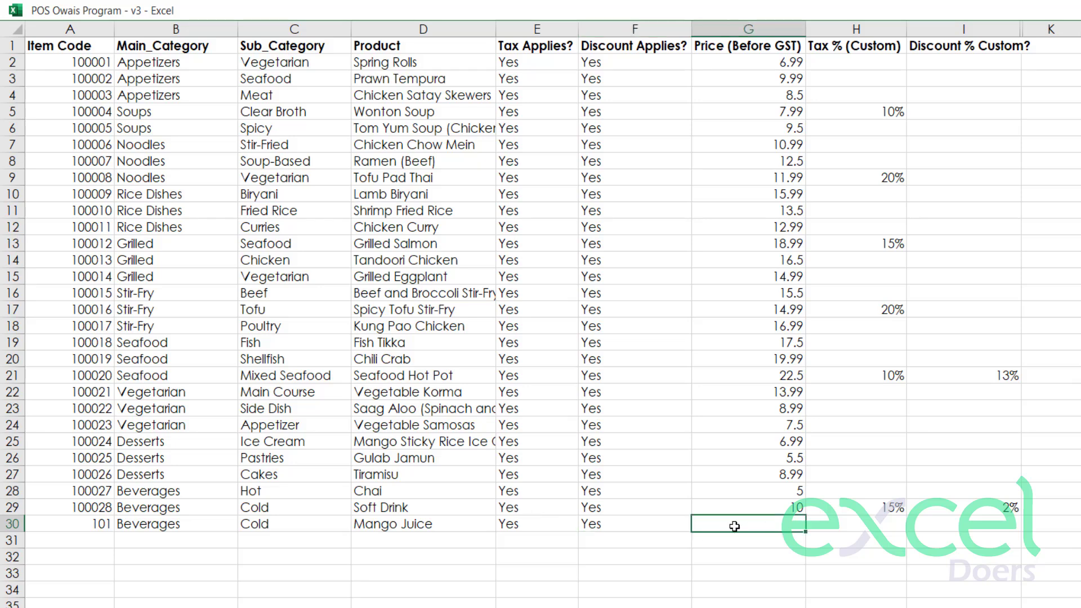
{"action": "left_click", "coordinate": [854, 47]}
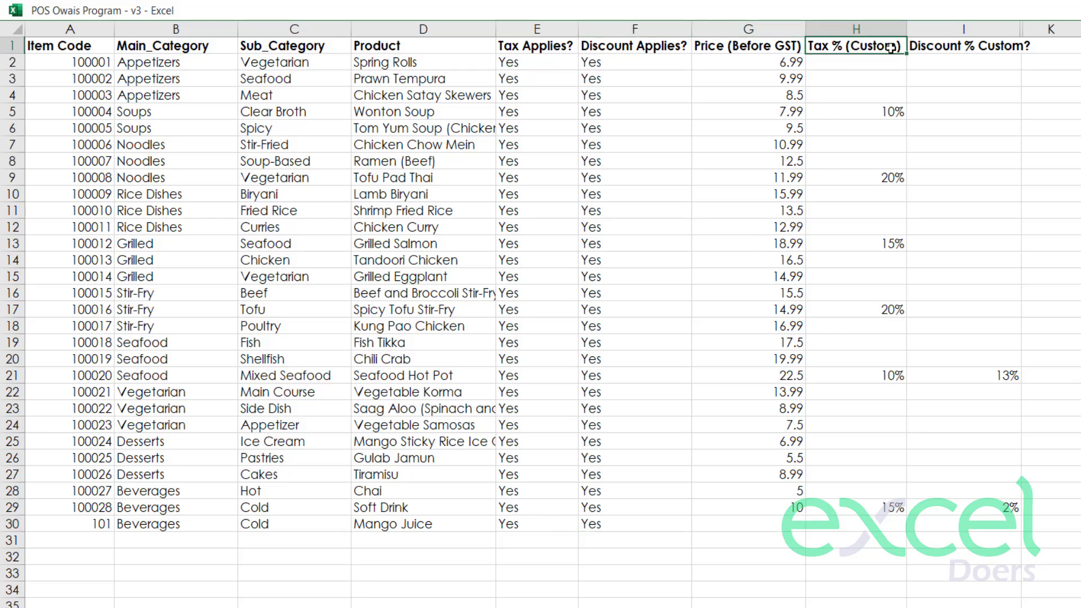
{"action": "left_click", "coordinate": [997, 45]}
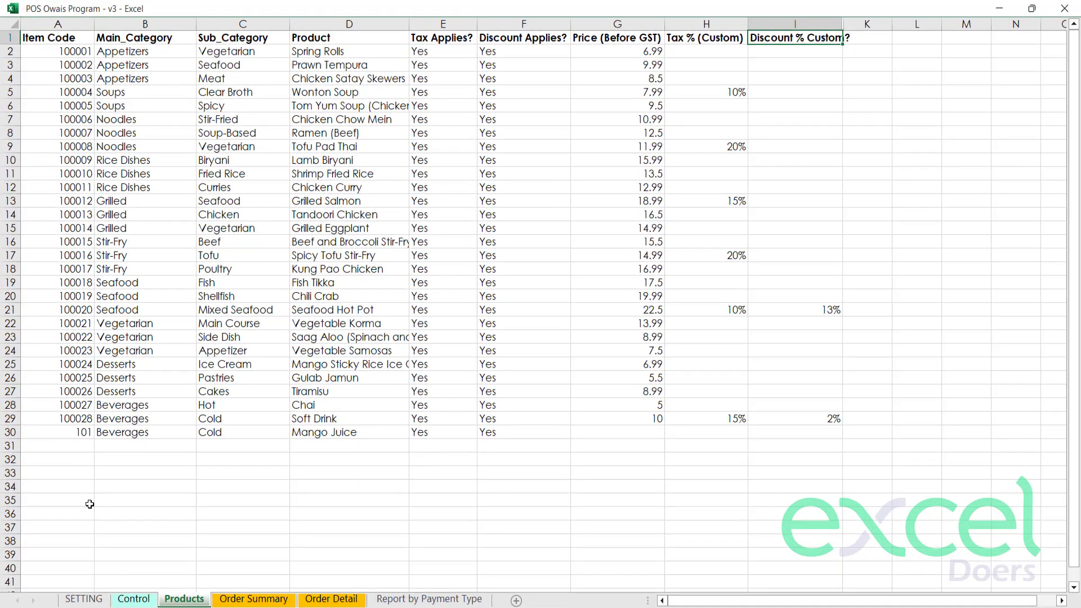
{"action": "left_click", "coordinate": [133, 598]}
{"action": "left_click_drag", "start_coordinate": [76, 151], "coordinate": [127, 167]}
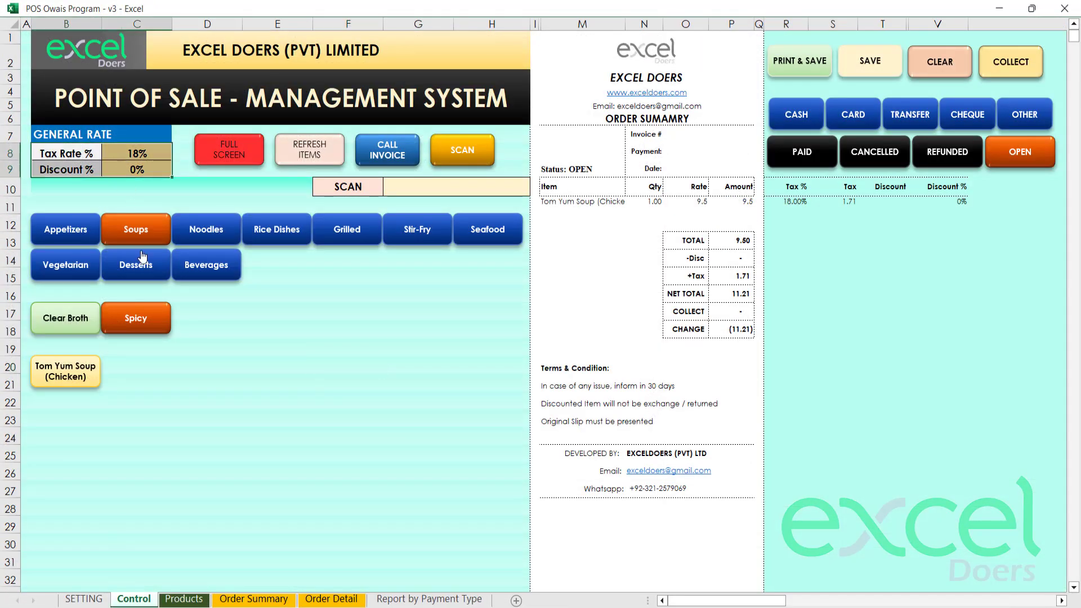
Step: On the Products sheet, give Mango Juice a custom tax of 10% and a custom discount of 2%
{"action": "left_click", "coordinate": [188, 599]}
{"action": "left_click", "coordinate": [703, 437]}
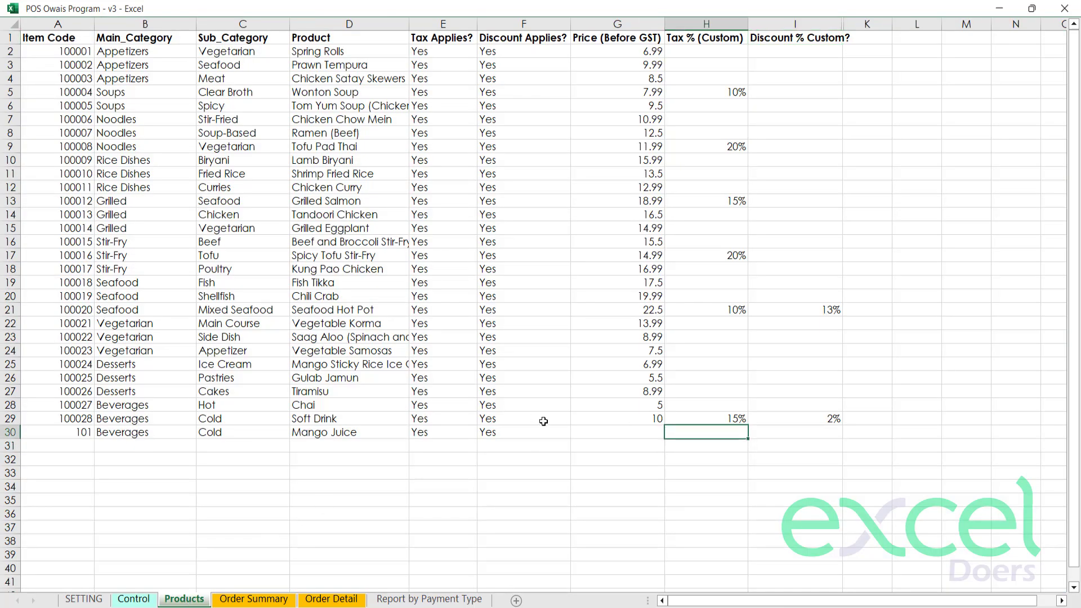
{"action": "key", "text": "Return"}
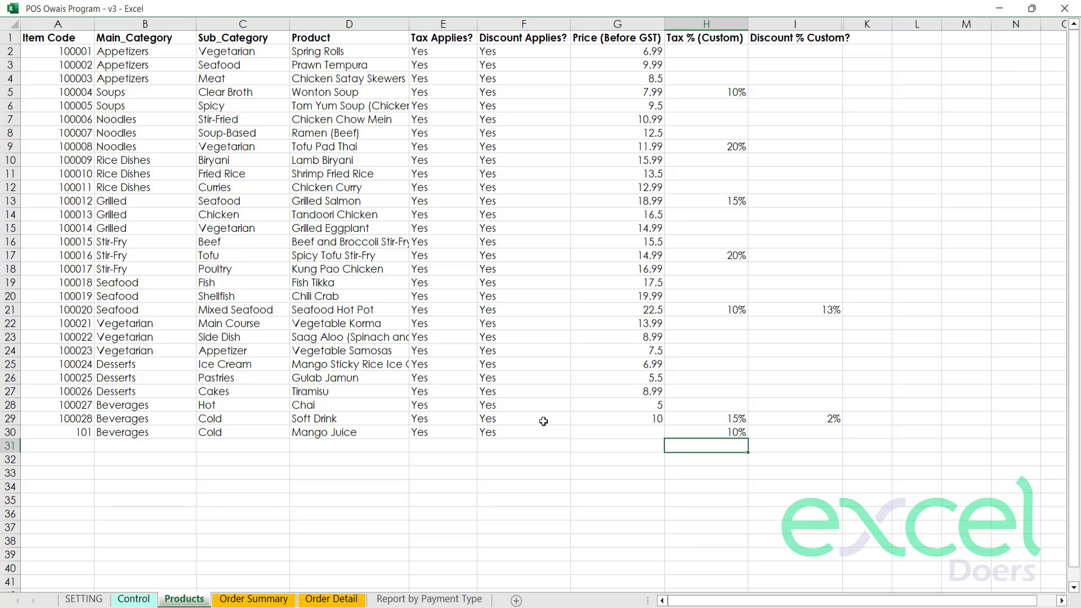
{"action": "key", "text": "Right"}
{"action": "key", "text": "Up"}
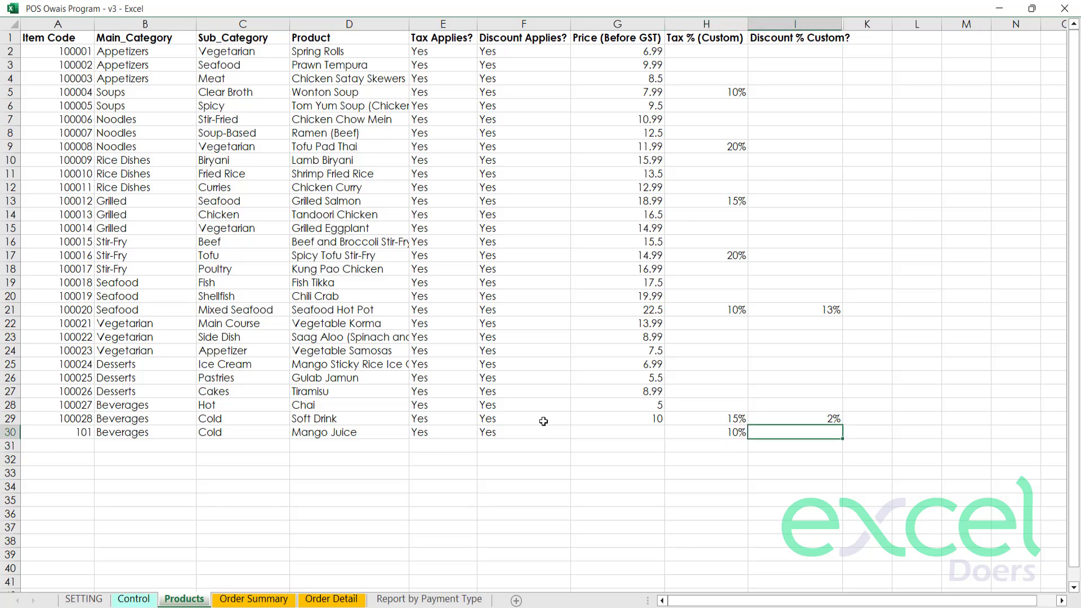
{"action": "key", "text": "Return"}
{"action": "key", "text": "Up"}
Step: Set the Mango Juice price before GST to 15
{"action": "key", "text": "shift+space"}
{"action": "key", "text": "Left"}
{"action": "key", "text": "Left"}
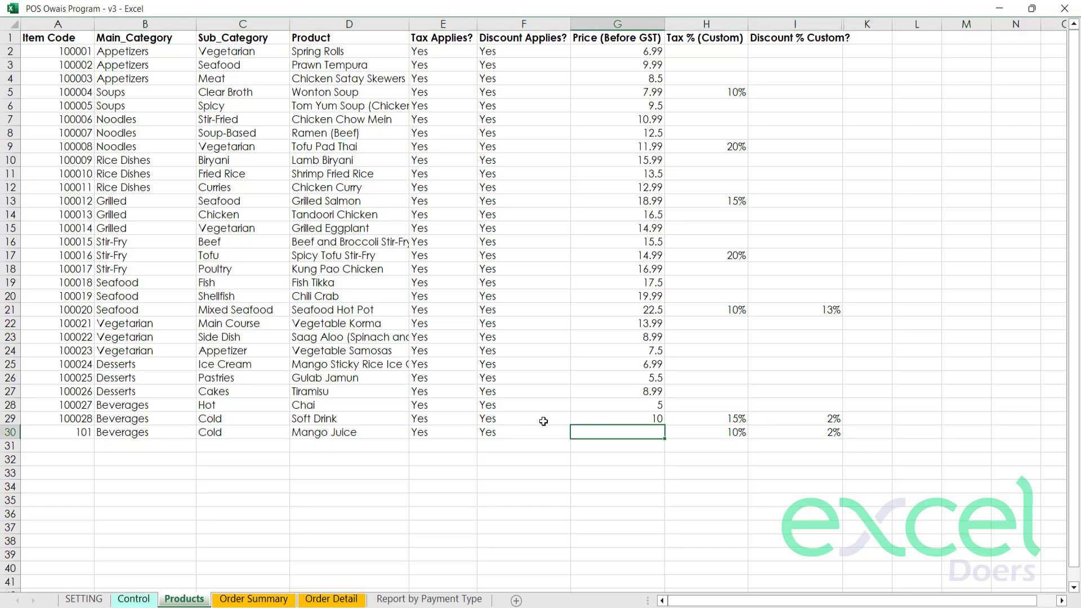
{"action": "type", "text": "15"}
{"action": "key", "text": "Return"}
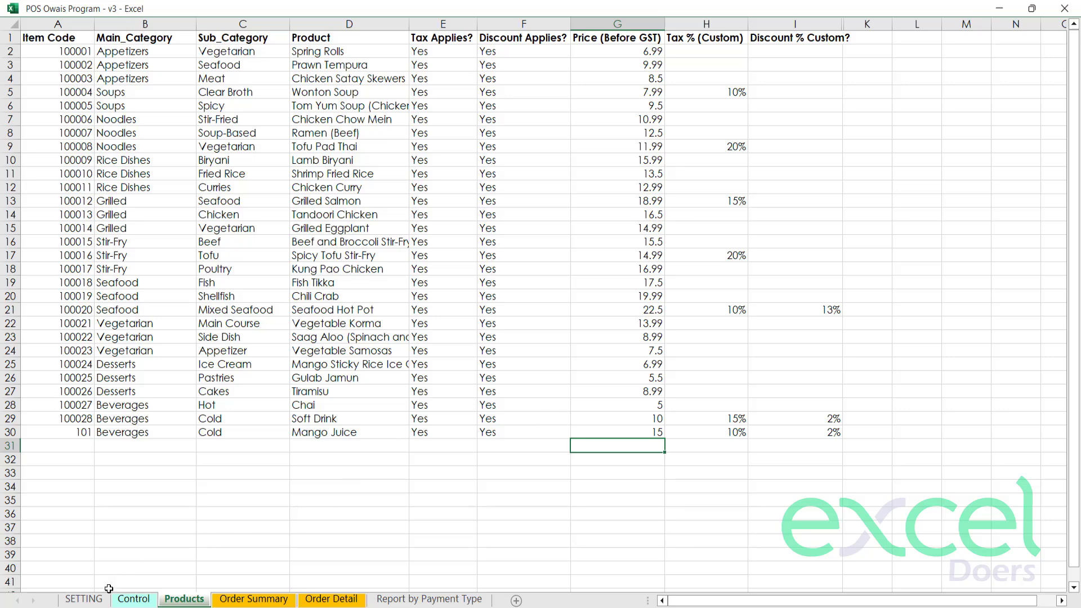
Step: Return to the Control sheet and refresh the items from the product table
{"action": "left_click", "coordinate": [132, 599]}
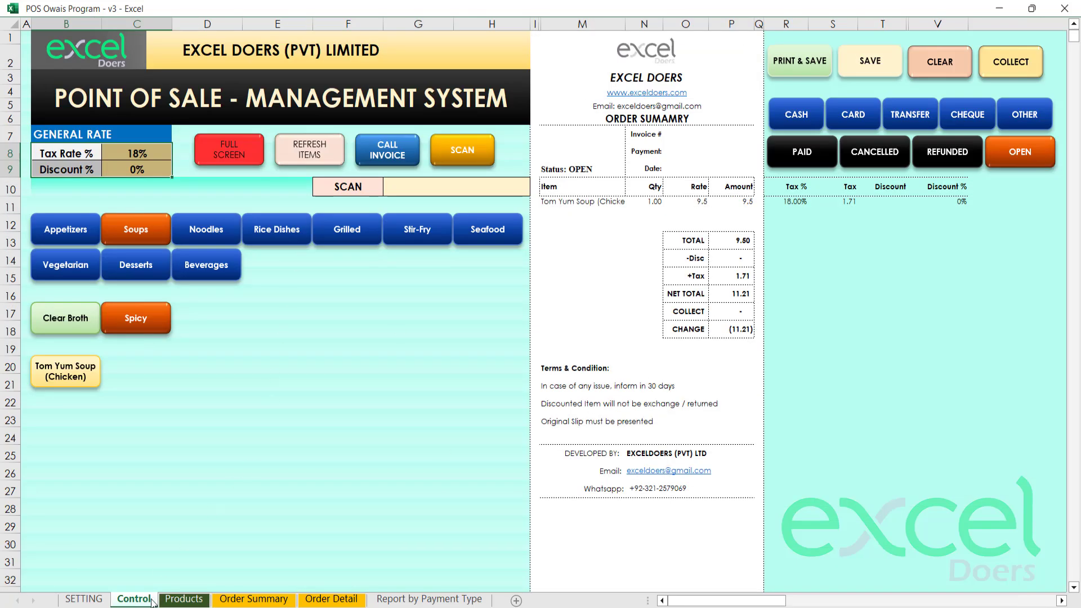
{"action": "left_click", "coordinate": [184, 599]}
{"action": "left_click", "coordinate": [133, 599]}
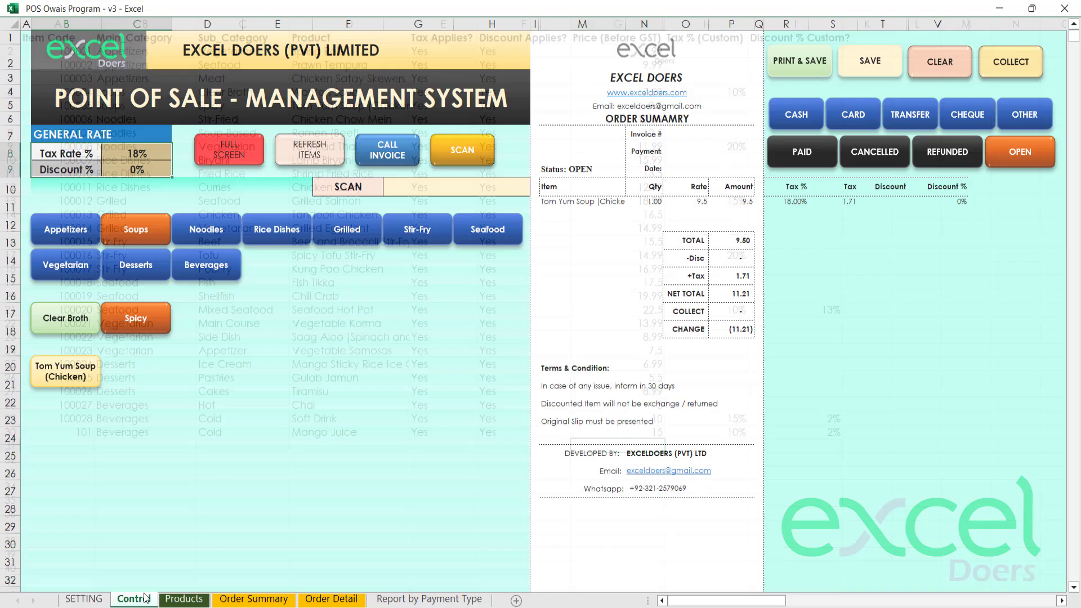
{"action": "left_click", "coordinate": [306, 156]}
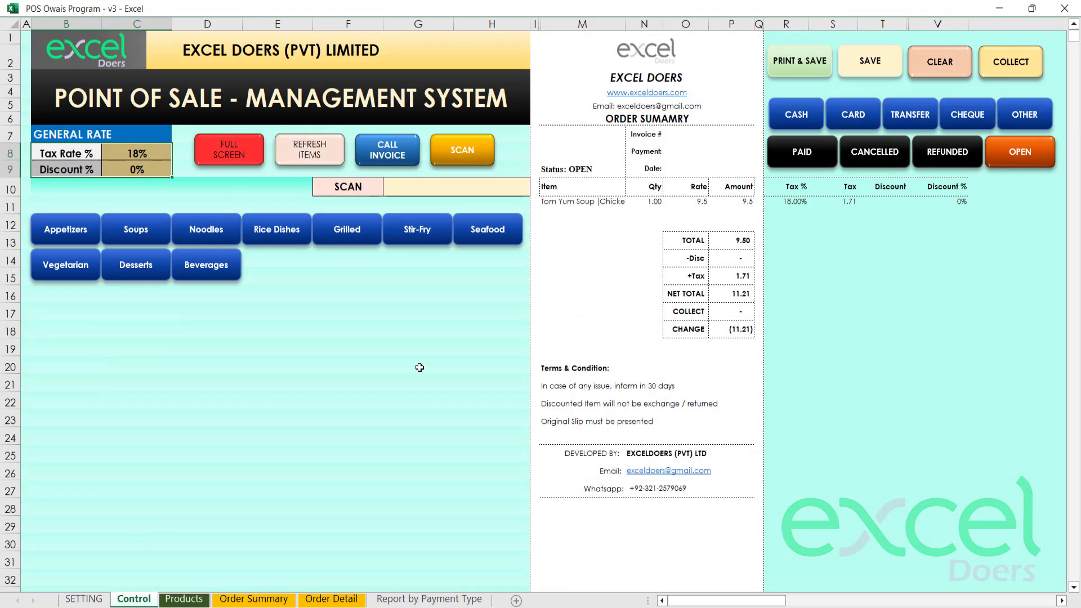
Step: Add one Mango Juice to the order from the Cold group under Beverages
{"action": "left_click", "coordinate": [198, 269]}
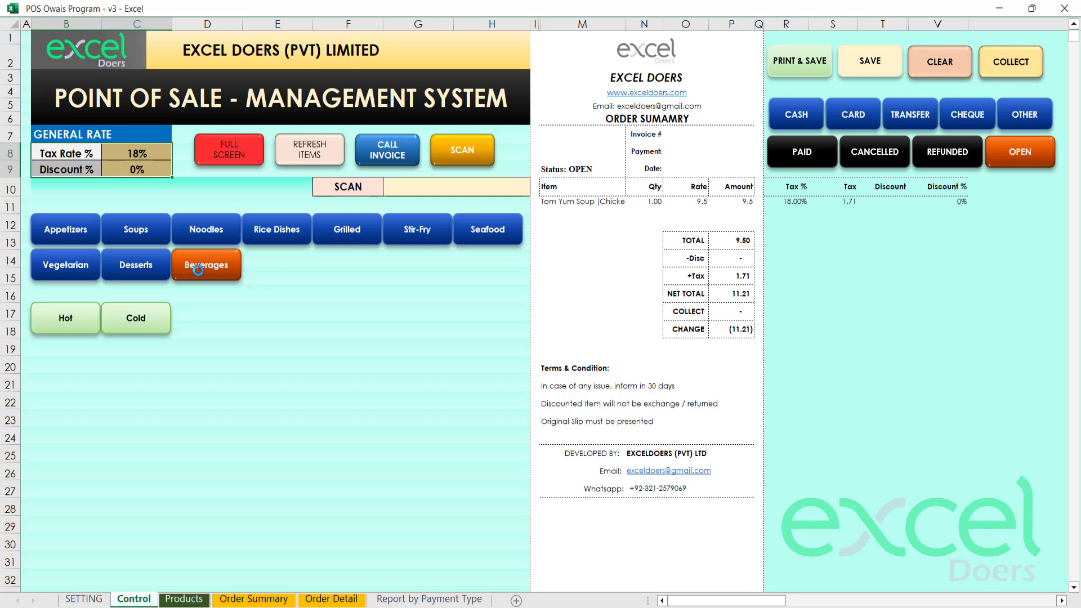
{"action": "left_click", "coordinate": [147, 319]}
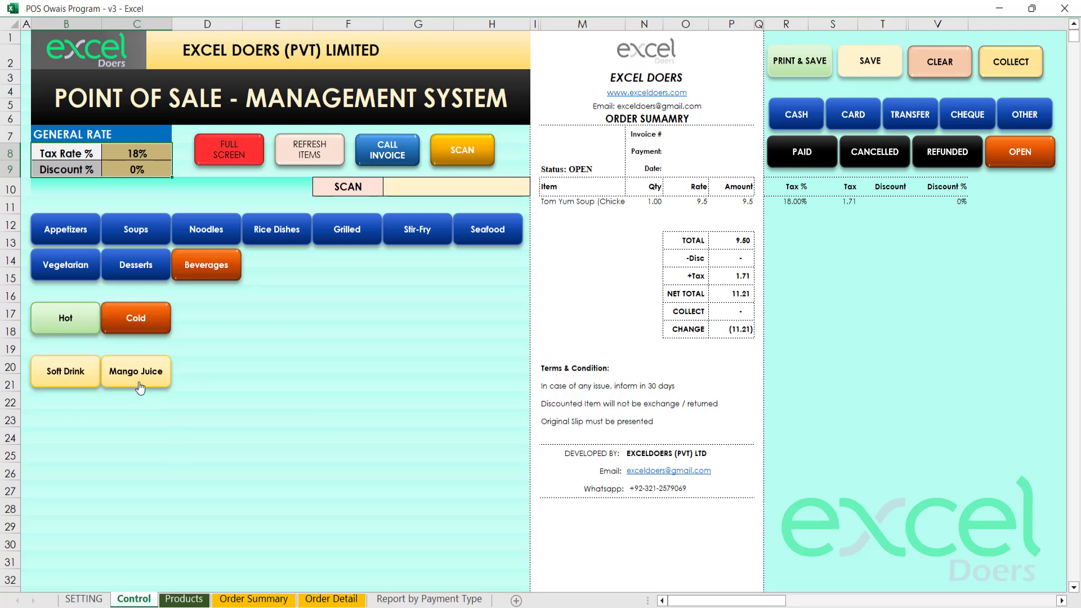
{"action": "left_click", "coordinate": [162, 375]}
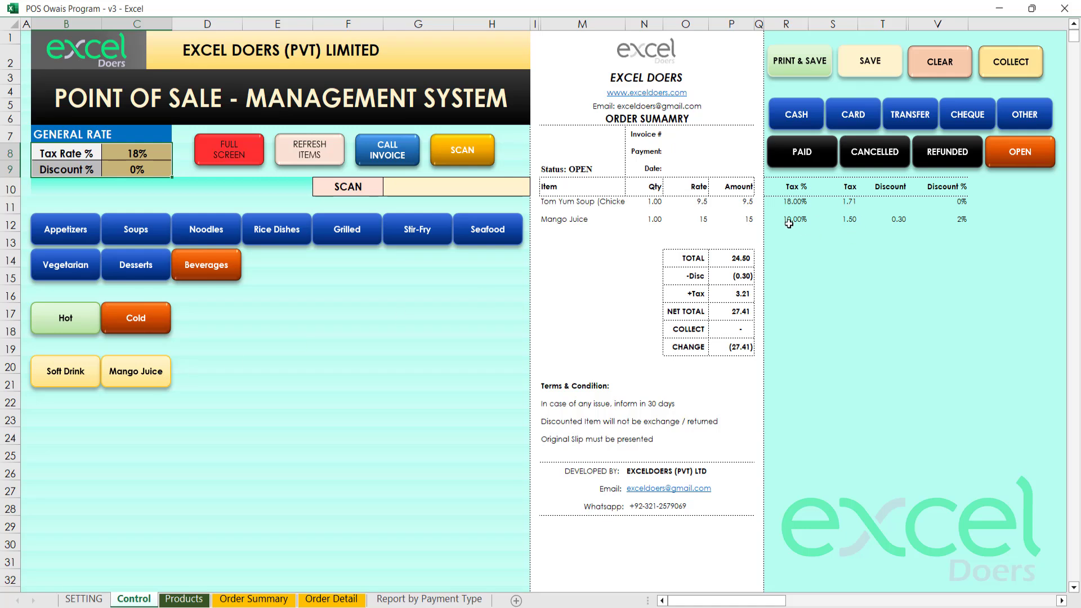
Step: Examine the tax and discount figures on the Mango Juice line and the lines of the order summary
{"action": "left_click_drag", "start_coordinate": [788, 223], "coordinate": [832, 220]}
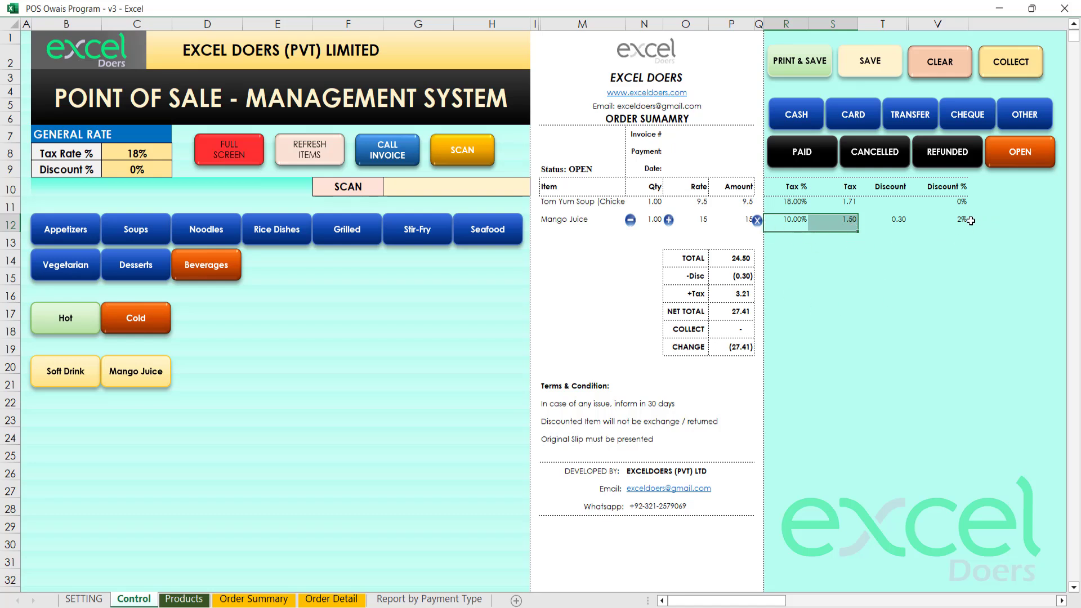
{"action": "left_click", "coordinate": [915, 220]}
{"action": "left_click", "coordinate": [828, 271]}
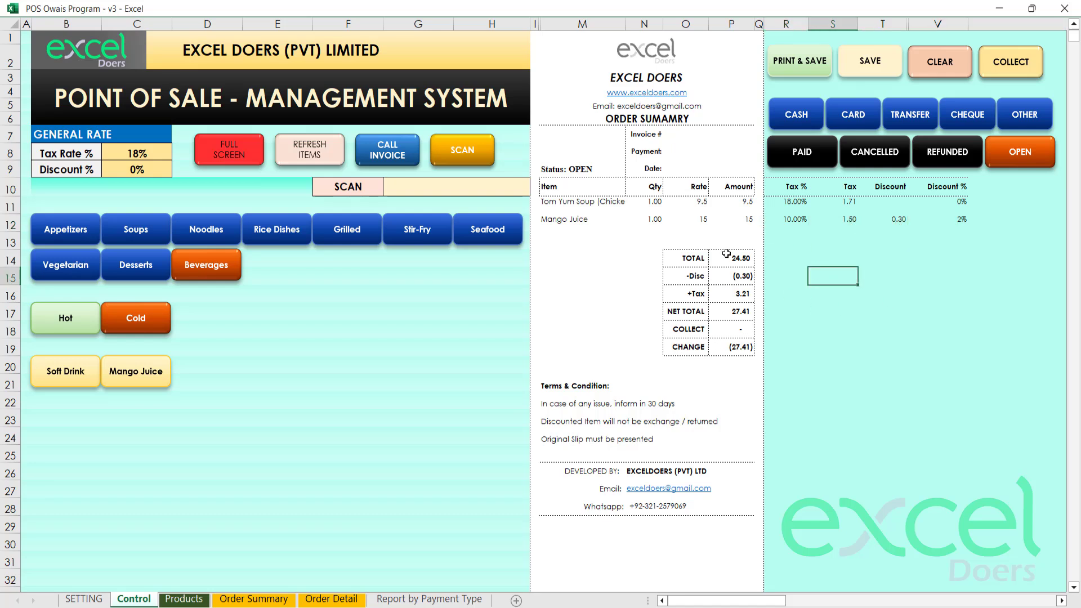
{"action": "left_click_drag", "start_coordinate": [583, 235], "coordinate": [731, 236]}
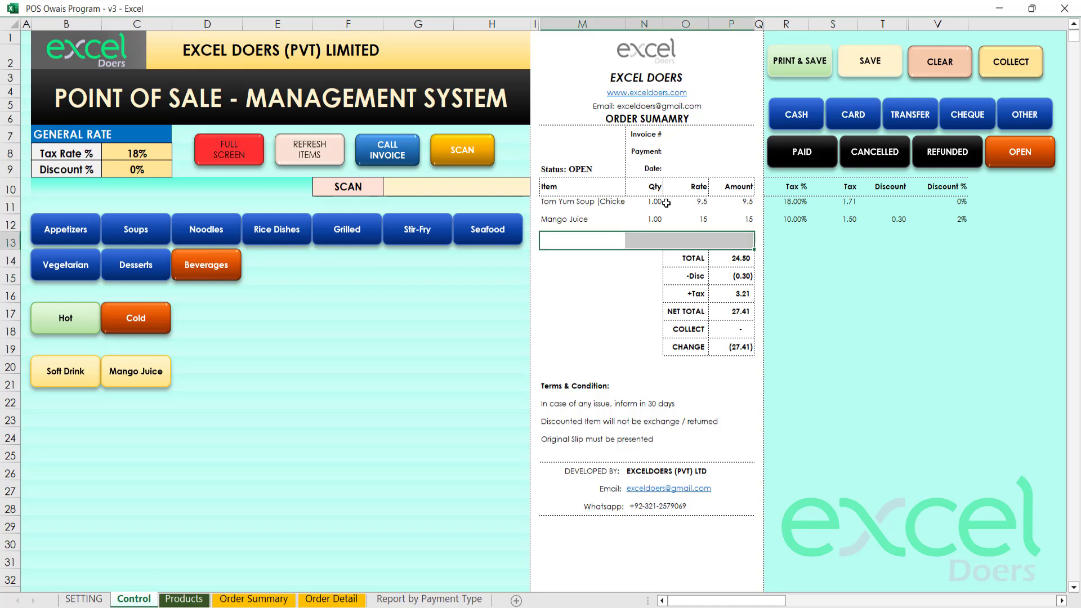
{"action": "left_click", "coordinate": [599, 265]}
Step: Raise the Mango Juice quantity in the order to 3 on its order line
{"action": "left_click", "coordinate": [643, 219]}
{"action": "left_click", "coordinate": [668, 220]}
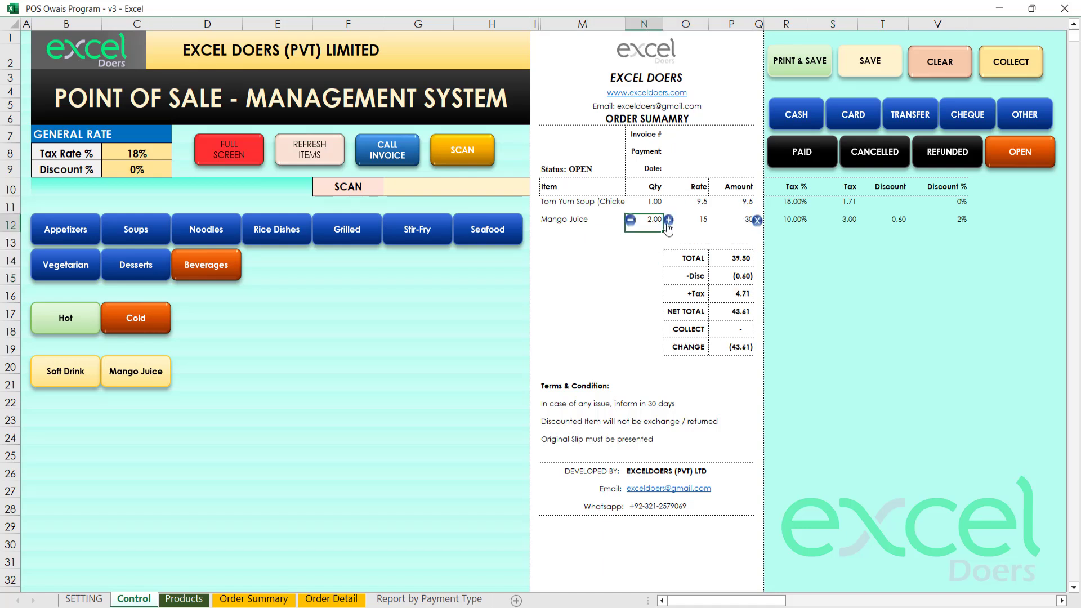
{"action": "left_click", "coordinate": [668, 221]}
{"action": "left_click", "coordinate": [643, 264]}
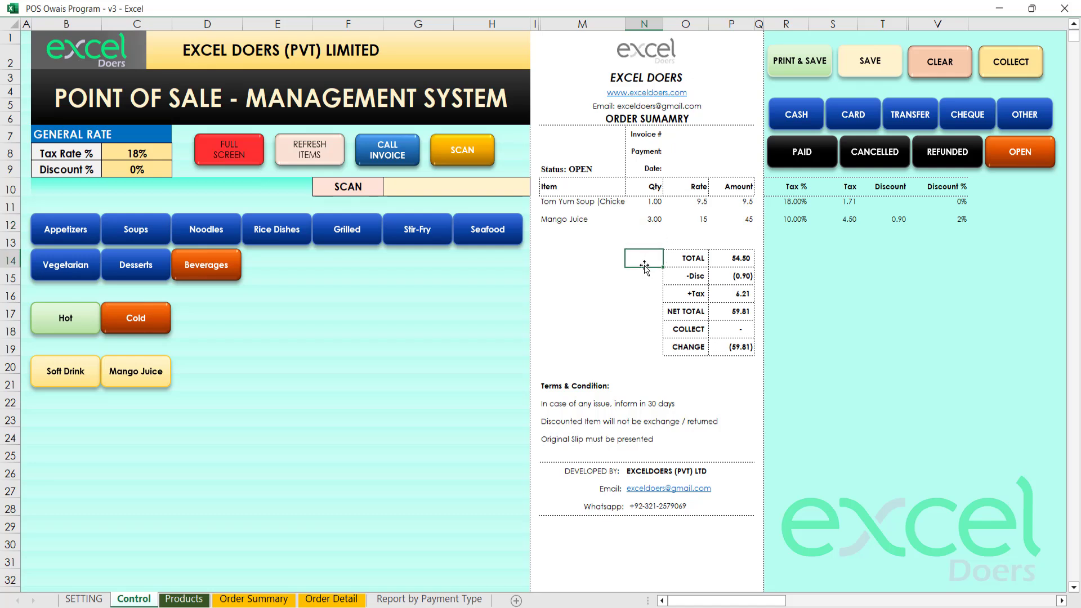
Step: Raise the Mango Juice quantity in the order to 7
{"action": "left_click", "coordinate": [114, 385]}
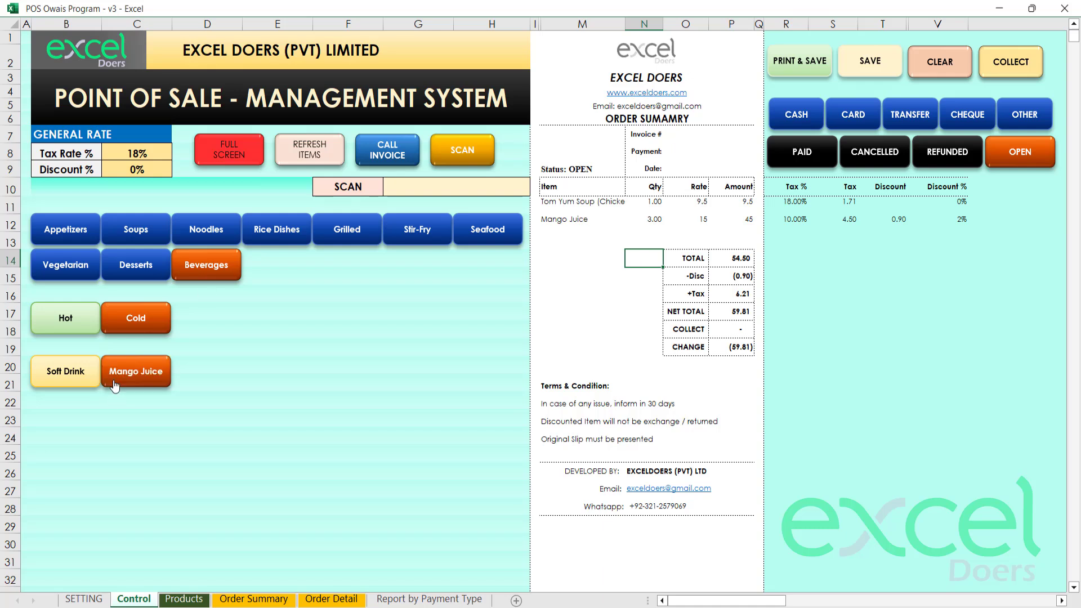
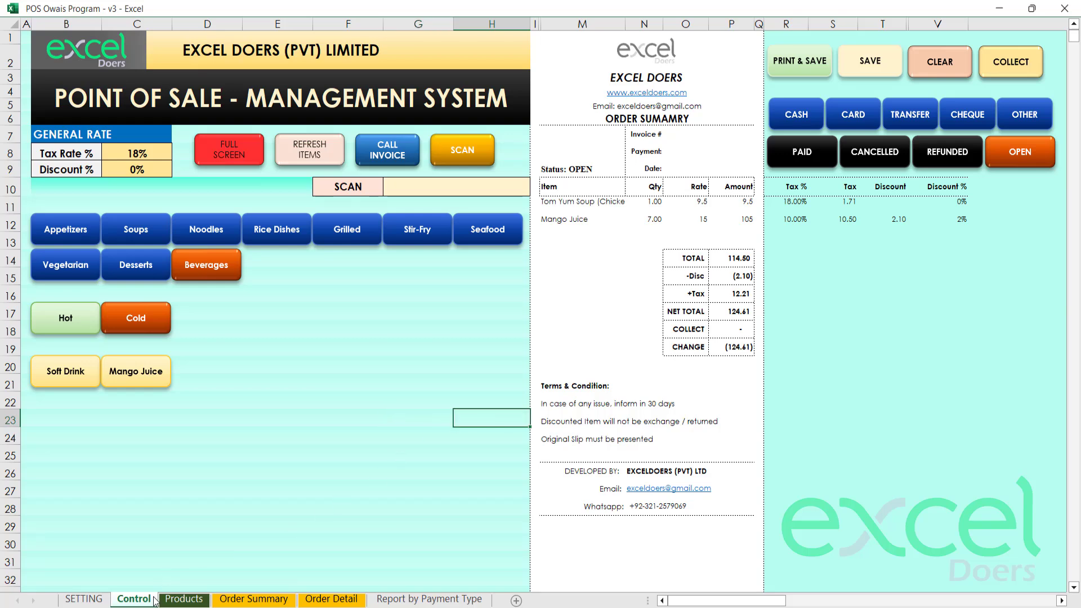
Step: Delete the three Beverages products, rows 28 to 30, from the Products sheet
{"action": "left_click", "coordinate": [242, 473]}
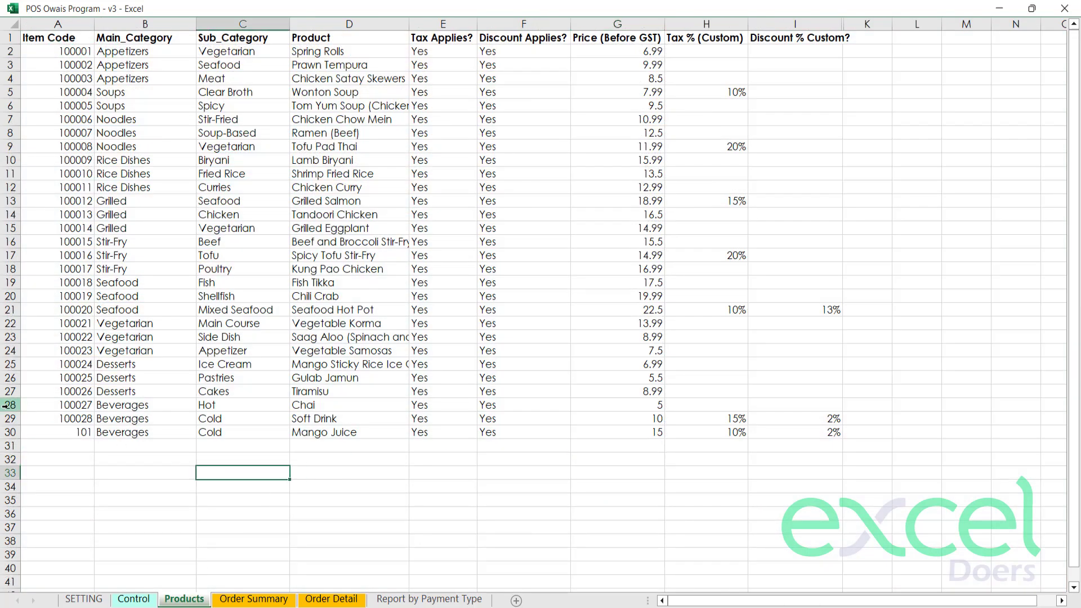
{"action": "left_click_drag", "start_coordinate": [5, 405], "coordinate": [7, 432]}
{"action": "key", "text": "Delete"}
{"action": "left_click", "coordinate": [131, 462]}
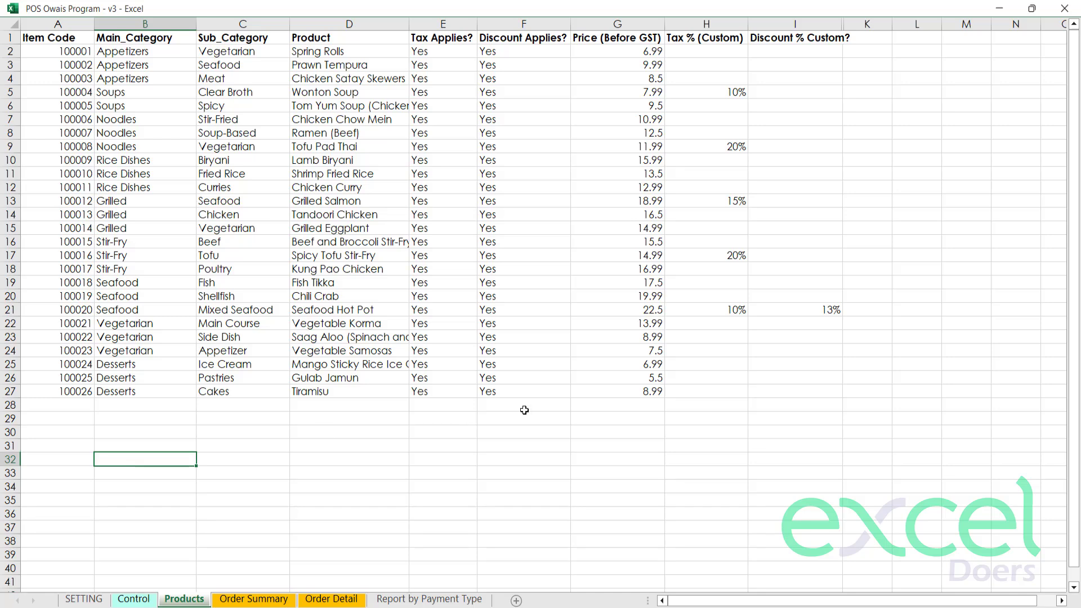
Step: Refresh the item categories on the Control sheet and clear the current order
{"action": "left_click", "coordinate": [134, 599]}
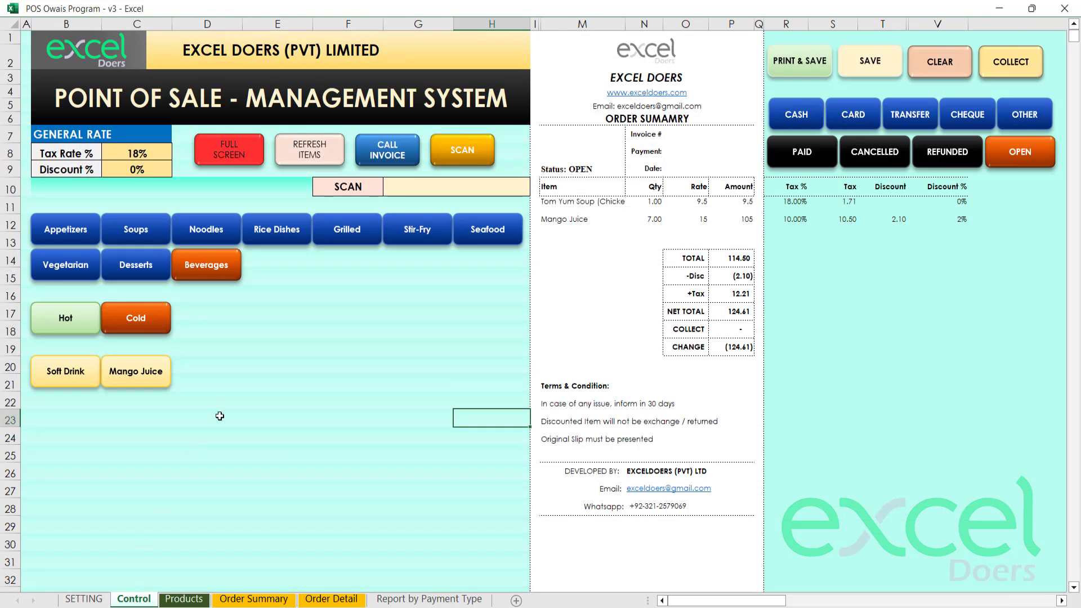
{"action": "left_click", "coordinate": [310, 160]}
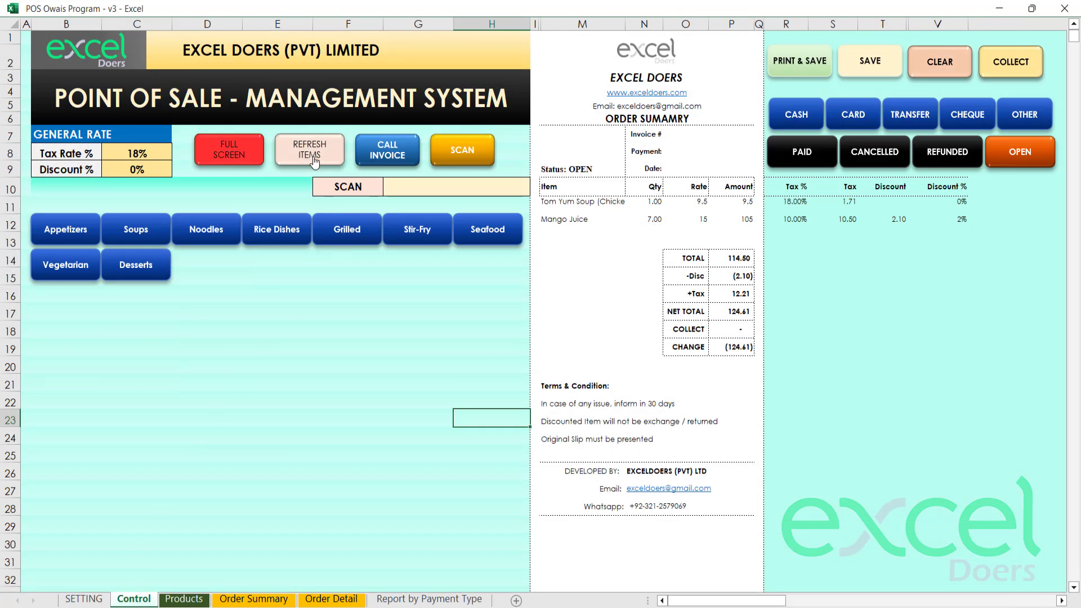
{"action": "left_click", "coordinate": [228, 324]}
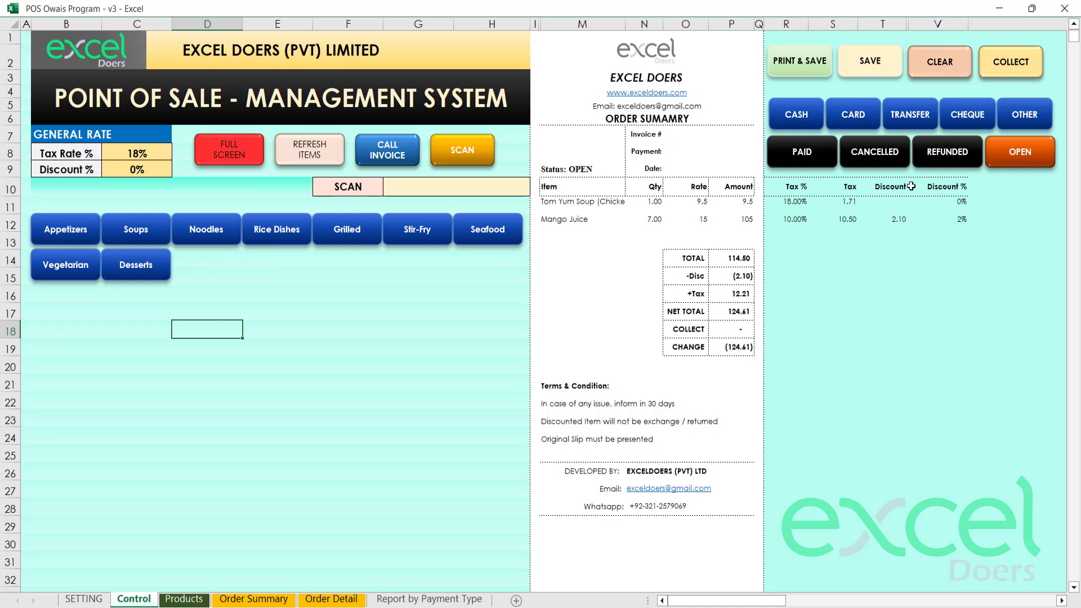
{"action": "left_click", "coordinate": [937, 61]}
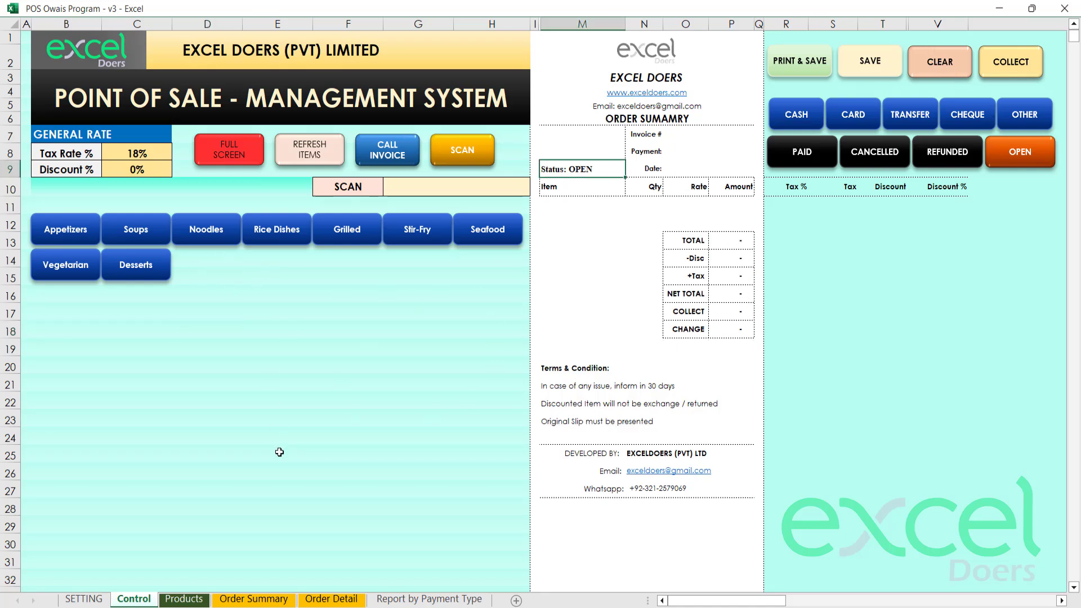
Step: Enter item code 100027 in the first empty row of the Products sheet
{"action": "left_click", "coordinate": [184, 599]}
{"action": "left_click", "coordinate": [131, 408]}
{"action": "key", "text": "Left"}
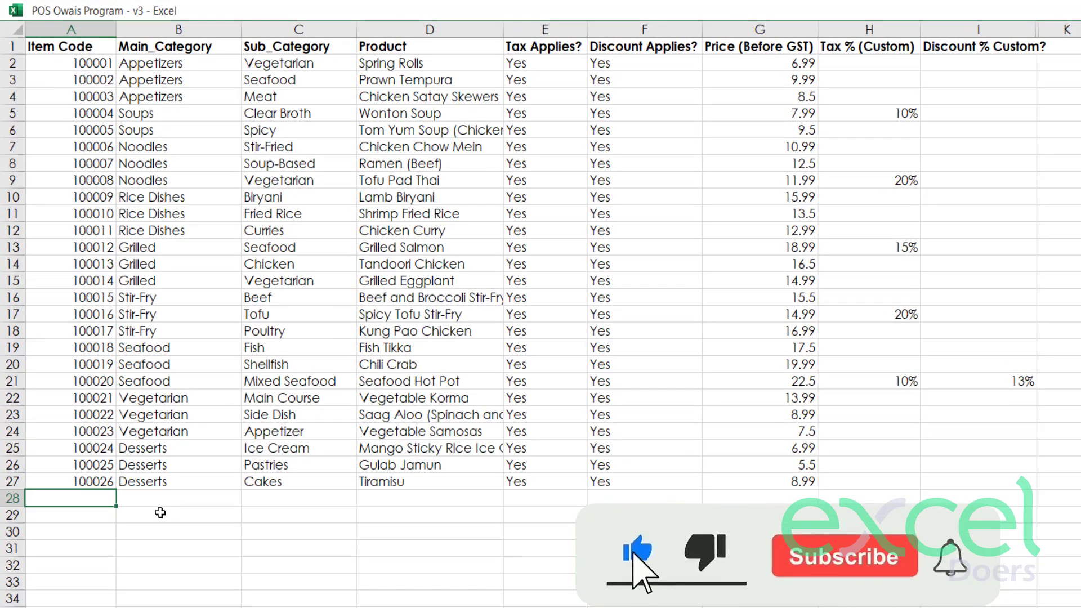
{"action": "key", "text": "Up"}
{"action": "key", "text": "Down"}
{"action": "type", "text": "100027"}
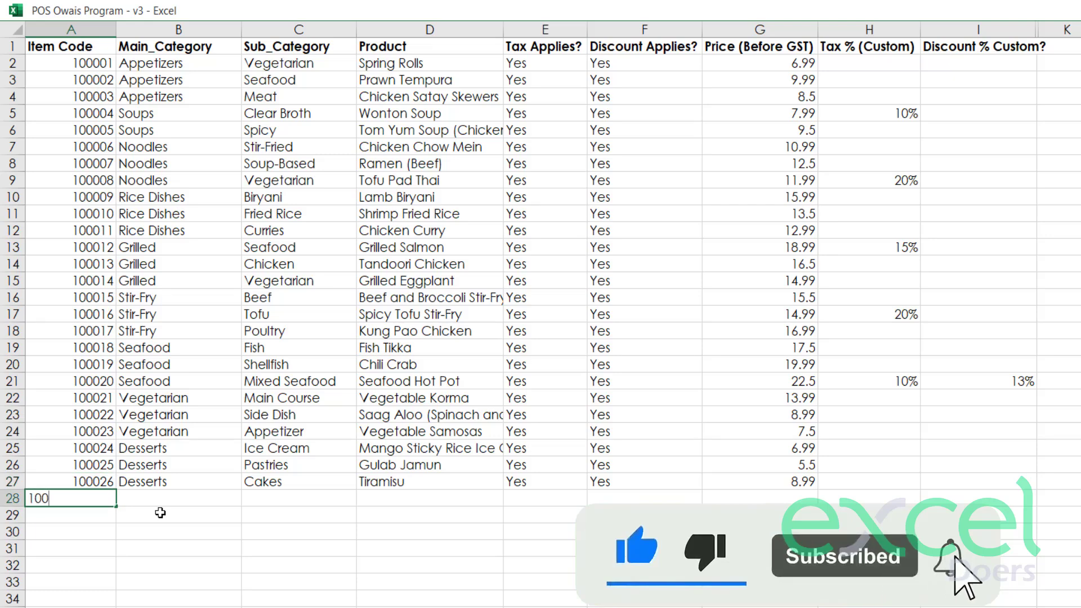
{"action": "key", "text": "Tab"}
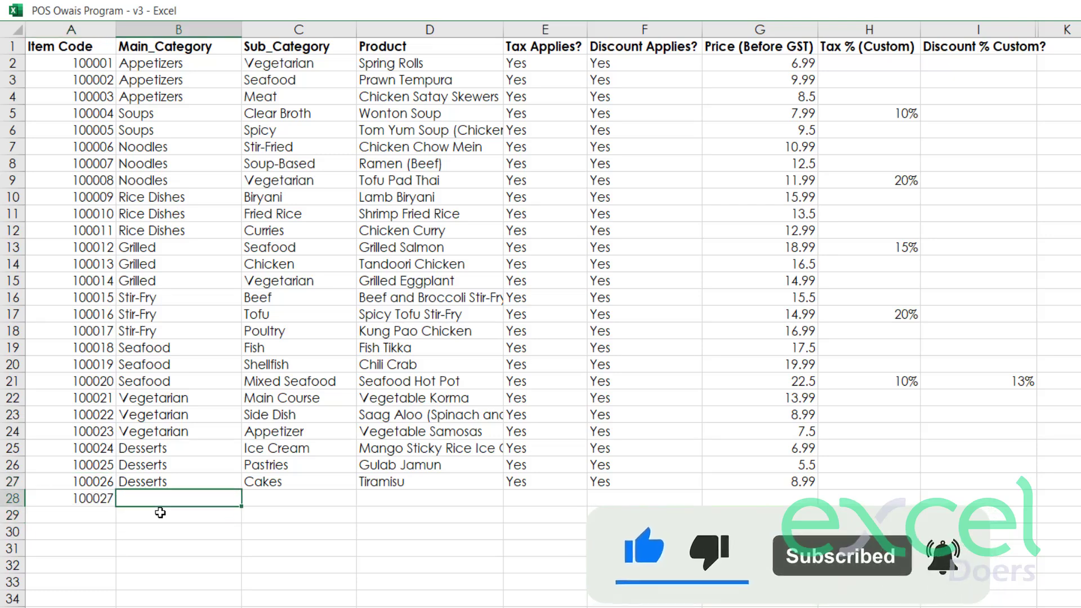
Step: Give product 100027 the main category Juices and the subcategory Natural Juices
{"action": "type", "text": "Juices"}
{"action": "key", "text": "Tab"}
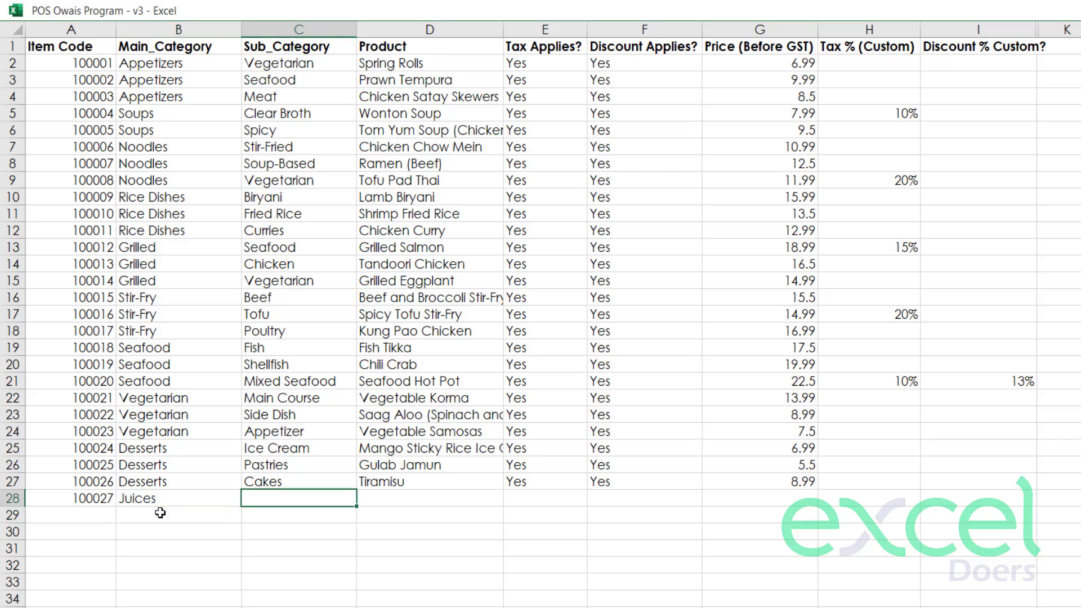
{"action": "type", "text": "Cold Juices"}
{"action": "key", "text": "Return"}
{"action": "key", "text": "Up"}
{"action": "type", "text": "Natural Juices"}
{"action": "key", "text": "Tab"}
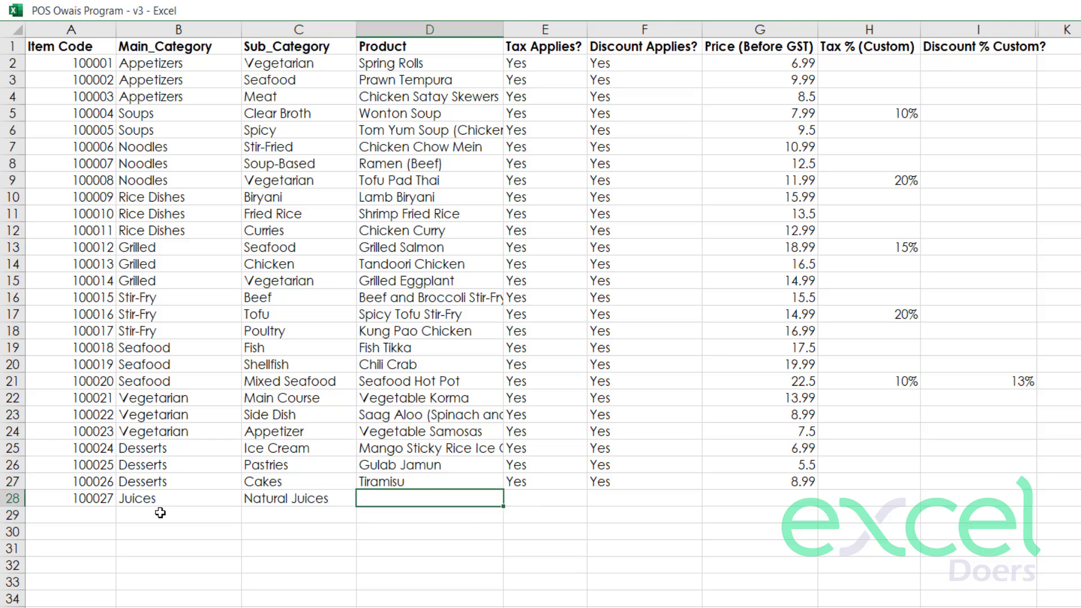
Step: Enter the product names Mango, Orange and Banana in rows 28 to 30
{"action": "type", "text": "Mango"}
{"action": "key", "text": "Delete"}
{"action": "key", "text": "Return"}
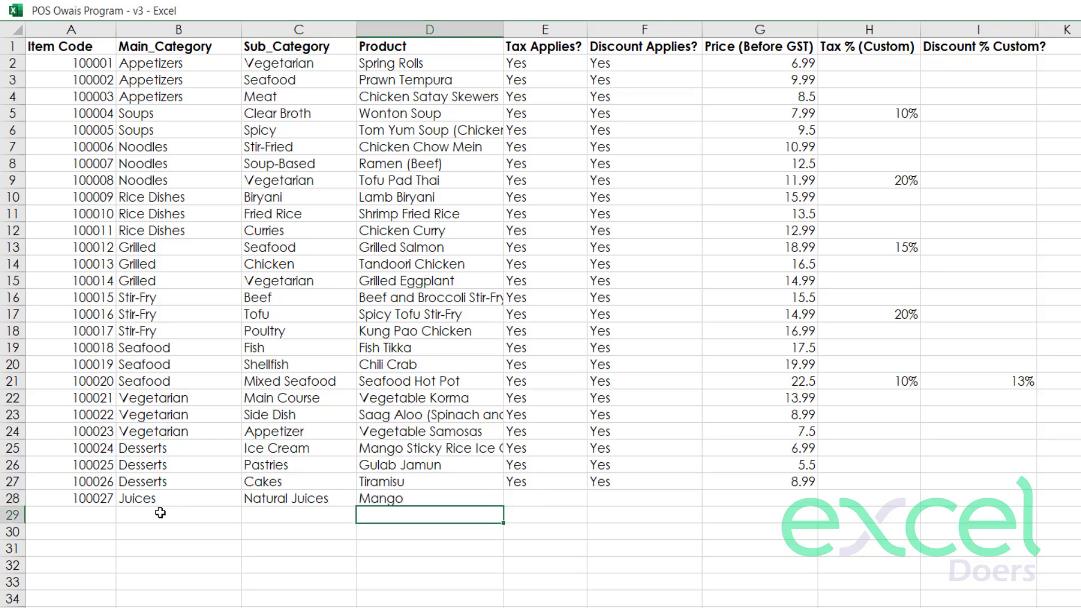
{"action": "type", "text": "Orange"}
{"action": "key", "text": "Return"}
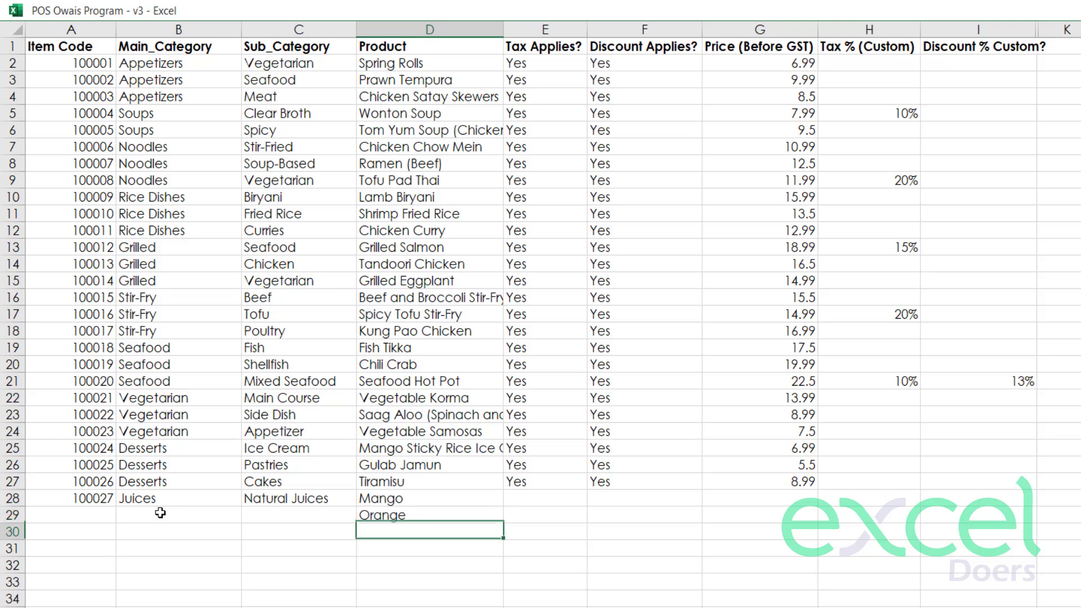
{"action": "type", "text": "Banana"}
{"action": "key", "text": "Return"}
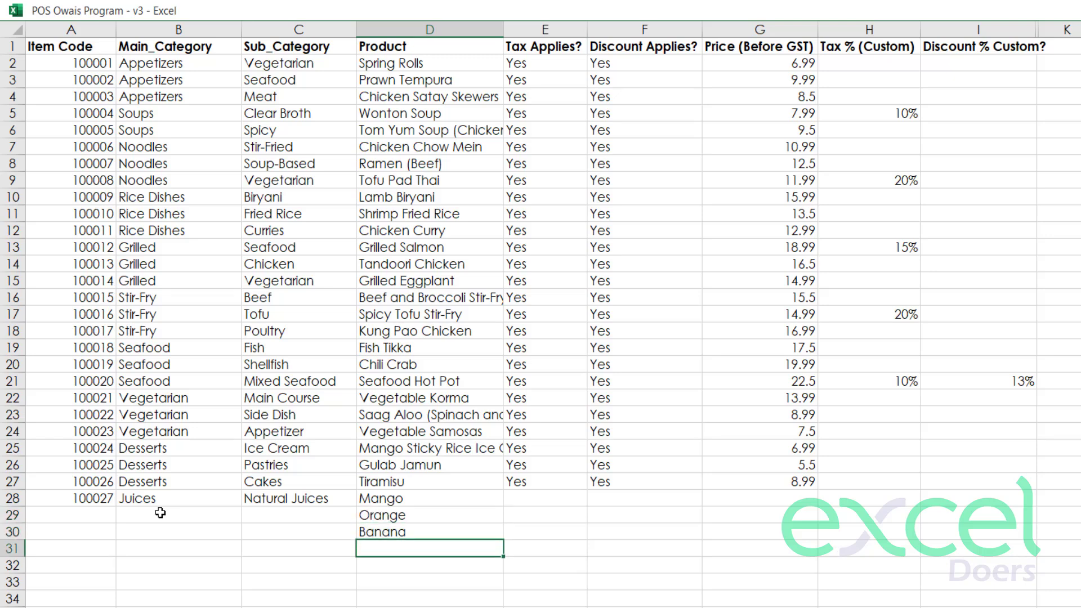
Step: Copy the Natural Juices subcategory and the Juices main category down to the Orange and Banana rows
{"action": "key", "text": "Left"}
{"action": "key", "text": "Up"}
{"action": "key", "text": "Up"}
{"action": "key", "text": "Up"}
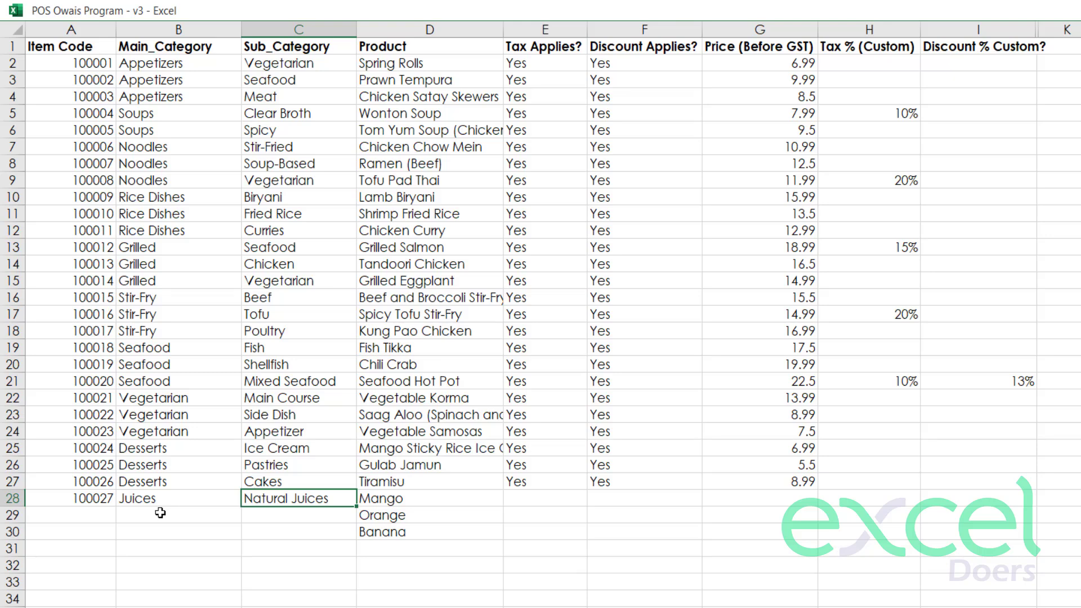
{"action": "key", "text": "shift+Down"}
{"action": "key", "text": "shift+Down"}
{"action": "key", "text": "ctrl+d"}
{"action": "key", "text": "Left"}
{"action": "key", "text": "shift+Down"}
{"action": "key", "text": "shift+Down"}
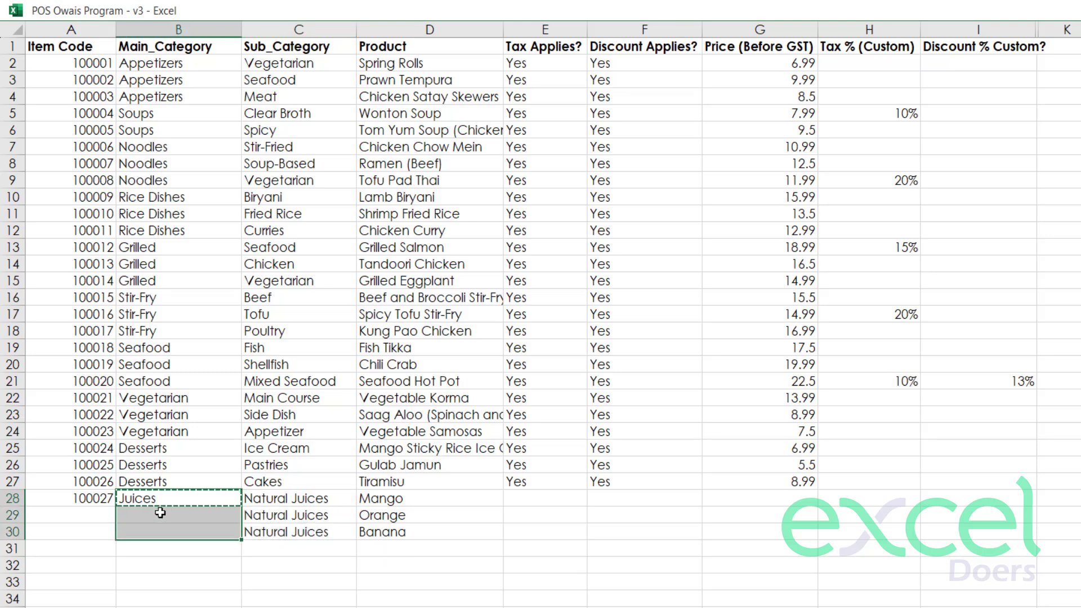
{"action": "type", "text": "Juices Juices"}
Step: Enter item codes 100028 for Orange and 100029 for Banana
{"action": "key", "text": "Left"}
{"action": "key", "text": "Down"}
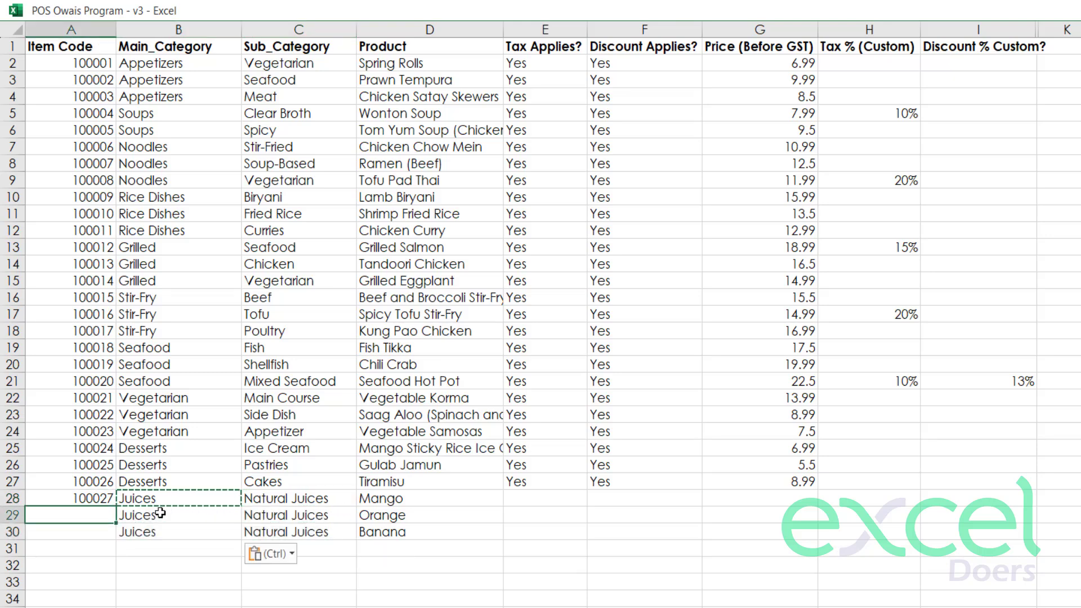
{"action": "type", "text": "100028"}
{"action": "key", "text": "Return"}
{"action": "type", "text": "1"}
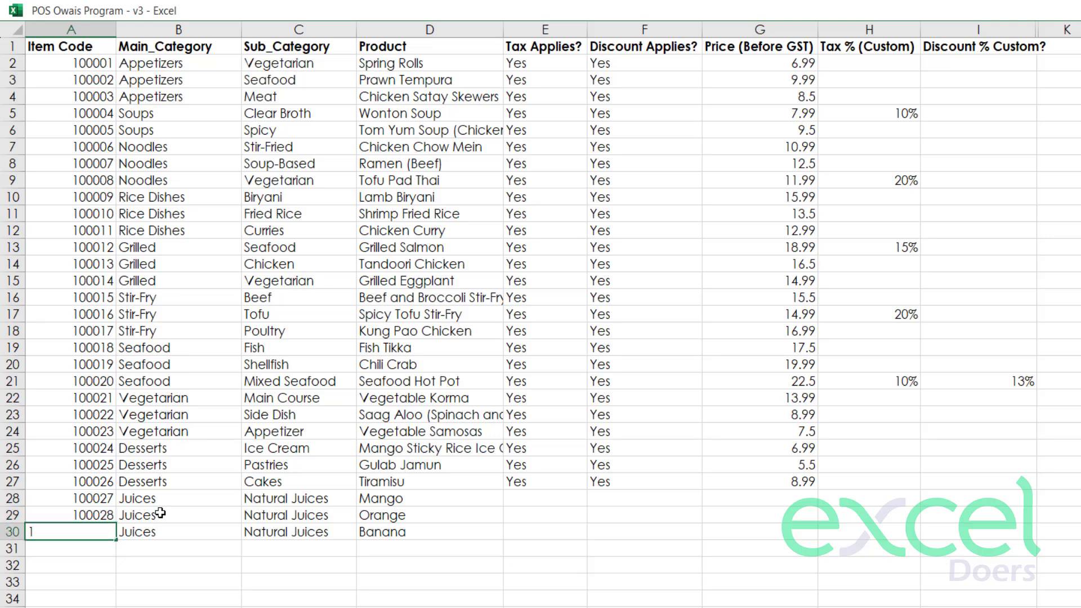
{"action": "type", "text": "00029"}
{"action": "key", "text": "Return"}
Step: Copy the Yes values for Tax Applies and Discount Applies from the Tiramisu row to the three juice rows
{"action": "key", "text": "Up"}
{"action": "key", "text": "Up"}
{"action": "key", "text": "Down"}
{"action": "key", "text": "Right"}
{"action": "key", "text": "Right"}
{"action": "key", "text": "Right"}
{"action": "key", "text": "Right"}
{"action": "key", "text": "Up"}
{"action": "key", "text": "Up"}
{"action": "key", "text": "Up"}
{"action": "key", "text": "shift+Right"}
{"action": "key", "text": "ctrl+c"}
{"action": "key", "text": "shift+Down"}
{"action": "key", "text": "shift+Down"}
{"action": "key", "text": "shift+Down"}
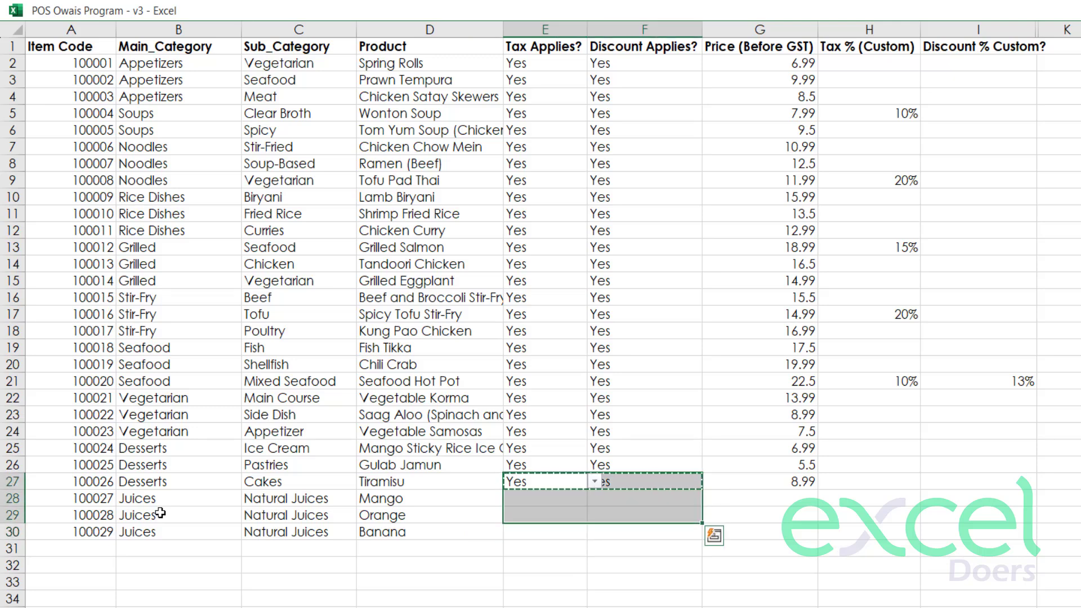
{"action": "key", "text": "ctrl+v"}
{"action": "key", "text": "Escape"}
Step: Set the price before GST to 16 for Mango, Orange and Banana
{"action": "key", "text": "Right"}
{"action": "key", "text": "Right"}
{"action": "key", "text": "Down"}
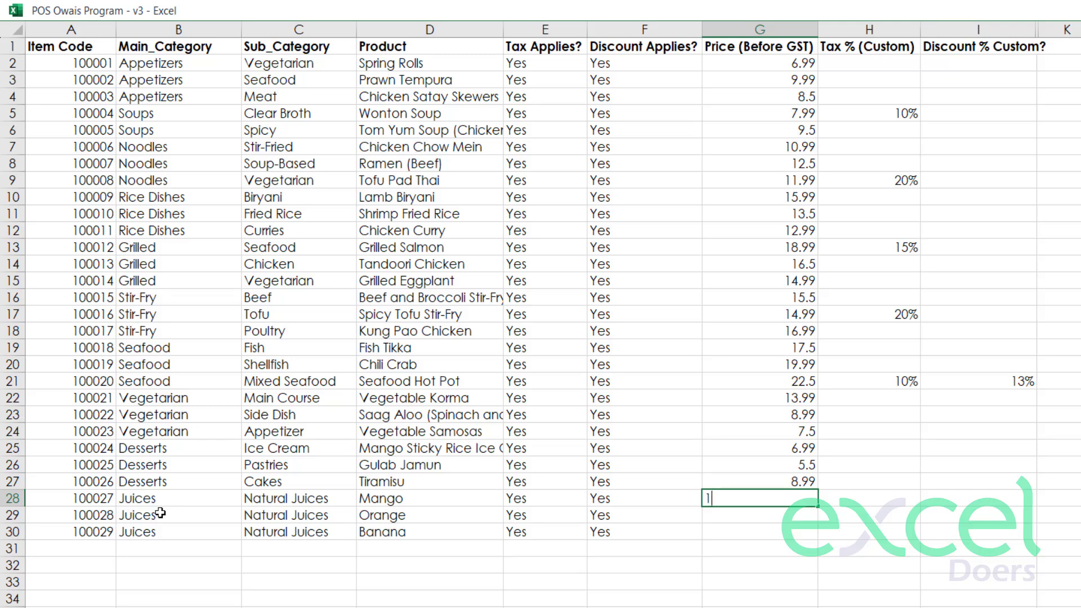
{"action": "type", "text": "16"}
{"action": "key", "text": "Return"}
{"action": "type", "text": "16"}
{"action": "key", "text": "Return"}
{"action": "type", "text": "16"}
{"action": "key", "text": "Return"}
Step: Set the custom tax rate to 15% for all three juices
{"action": "key", "text": "Up"}
{"action": "key", "text": "Up"}
{"action": "key", "text": "Up"}
{"action": "key", "text": "Right"}
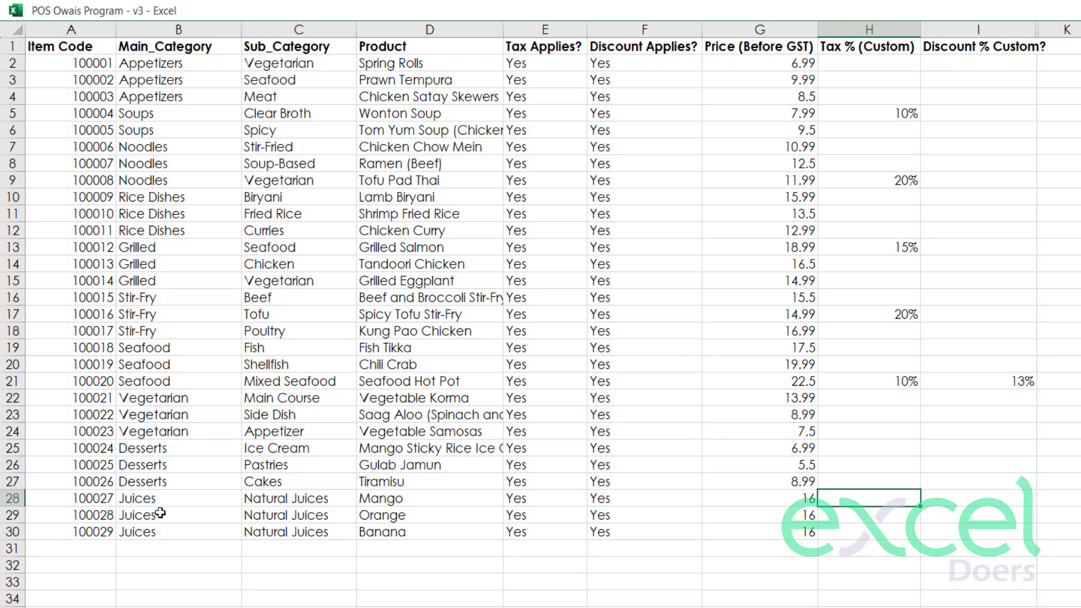
{"action": "type", "text": "15%"}
{"action": "key", "text": "Return"}
{"action": "type", "text": "15%"}
{"action": "key", "text": "Return"}
{"action": "type", "text": "5%"}
{"action": "key", "text": "Return"}
{"action": "key", "text": "Right"}
{"action": "key", "text": "Up"}
{"action": "key", "text": "Up"}
{"action": "key", "text": "Left"}
{"action": "key", "text": "Down"}
{"action": "type", "text": "15%"}
{"action": "key", "text": "Return"}
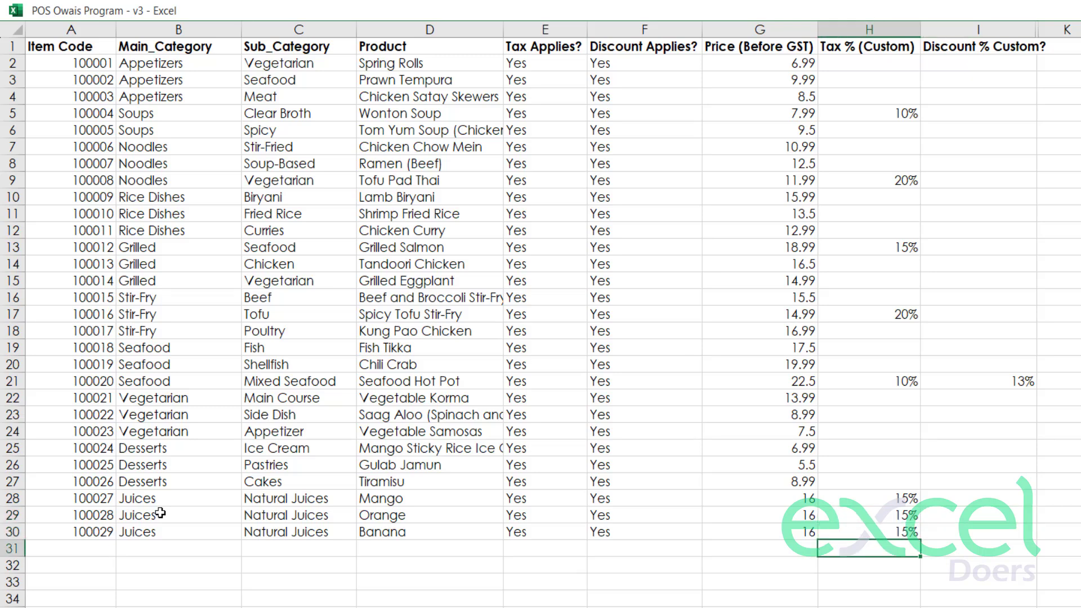
Step: Examine the juices' custom discount and Discount Applies cells, and the general discount rate on the Control sheet
{"action": "key", "text": "Up"}
{"action": "key", "text": "Up"}
{"action": "key", "text": "Right"}
{"action": "key", "text": "Up"}
{"action": "key", "text": "shift+Down"}
{"action": "key", "text": "shift+Down"}
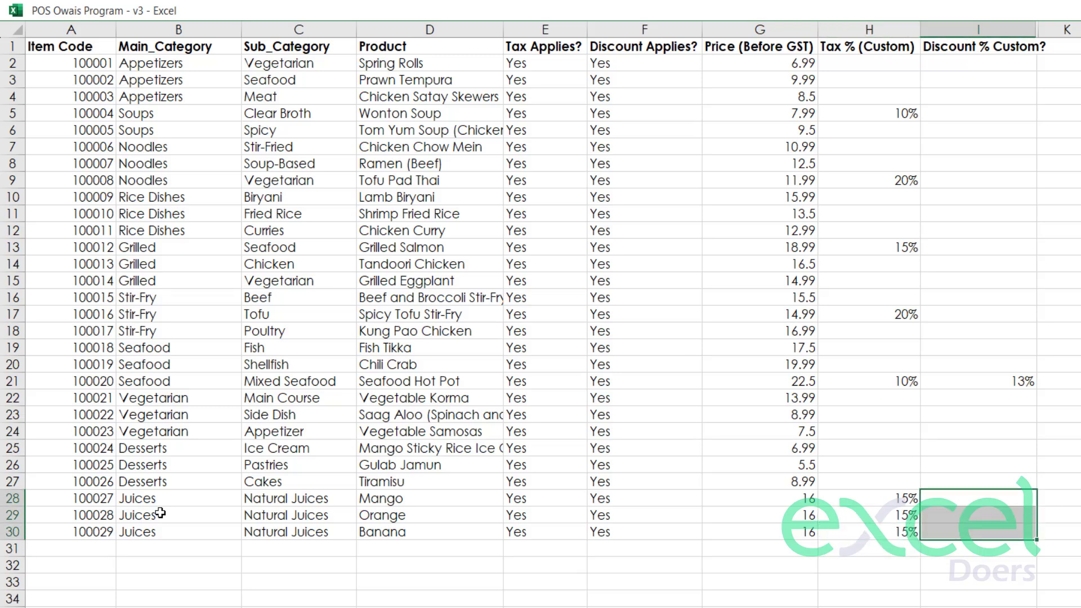
{"action": "key", "text": "shift+Up"}
{"action": "key", "text": "shift+Up"}
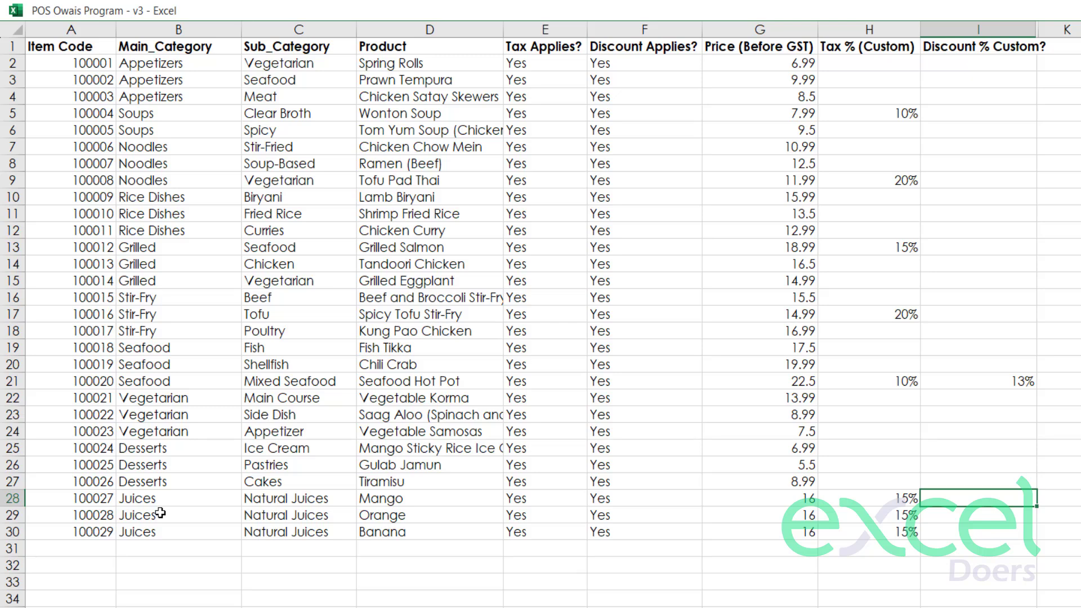
{"action": "key", "text": "ctrl+Page_Up"}
{"action": "left_click", "coordinate": [641, 497]}
{"action": "left_click", "coordinate": [710, 499]}
{"action": "left_click", "coordinate": [710, 498]}
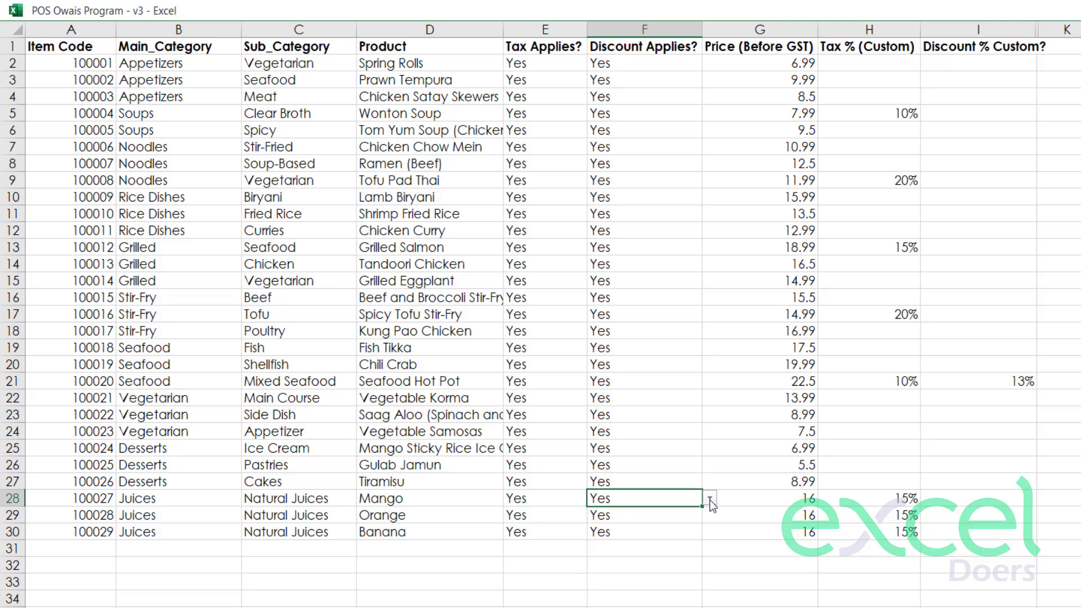
{"action": "left_click", "coordinate": [944, 512]}
{"action": "left_click", "coordinate": [946, 501]}
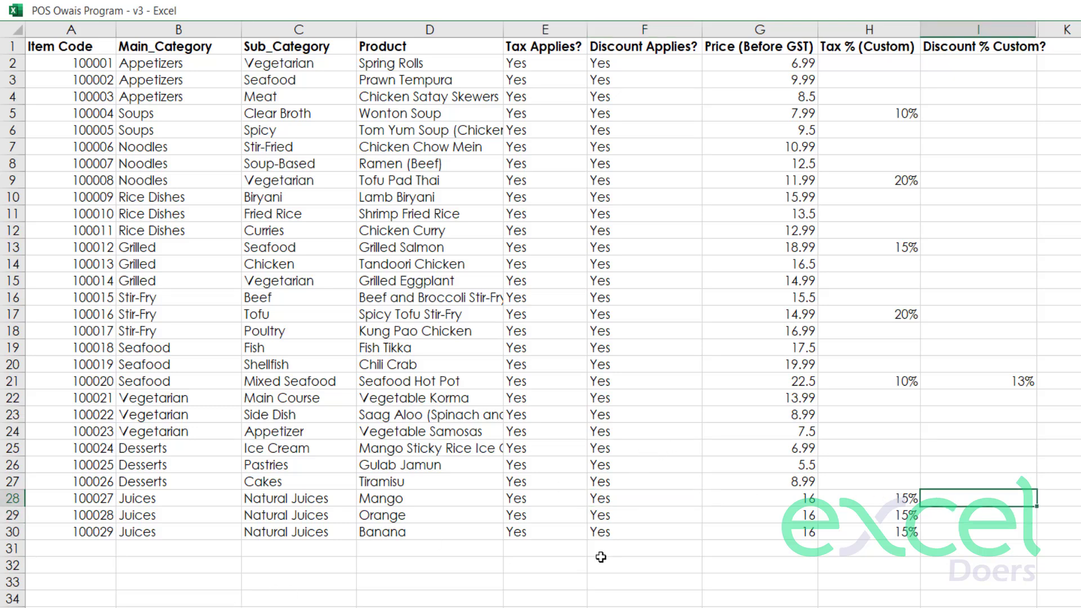
{"action": "key", "text": "ctrl+Page_Up"}
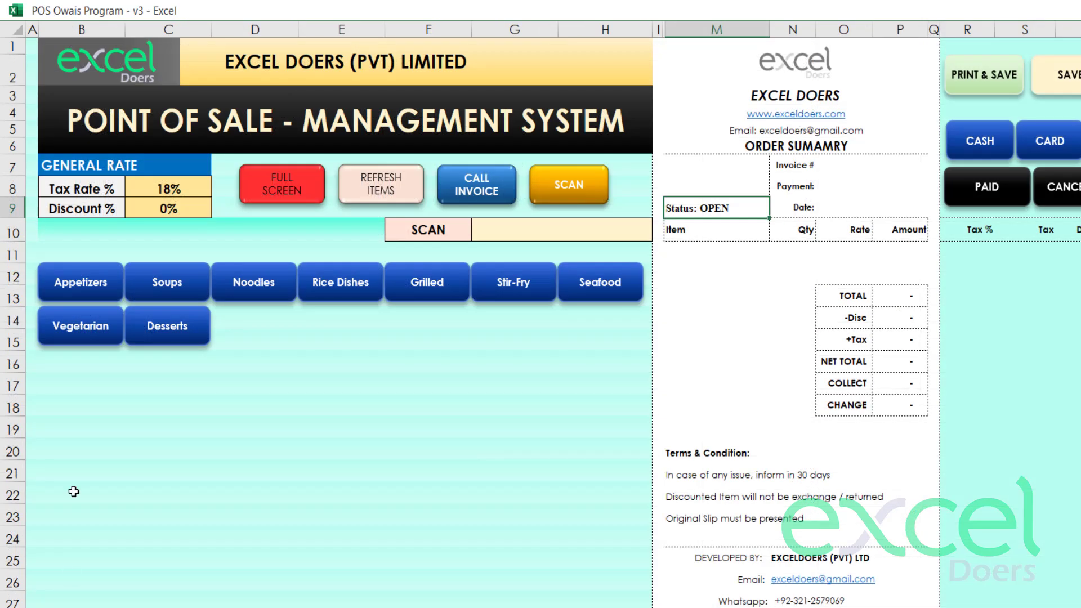
{"action": "left_click", "coordinate": [146, 210]}
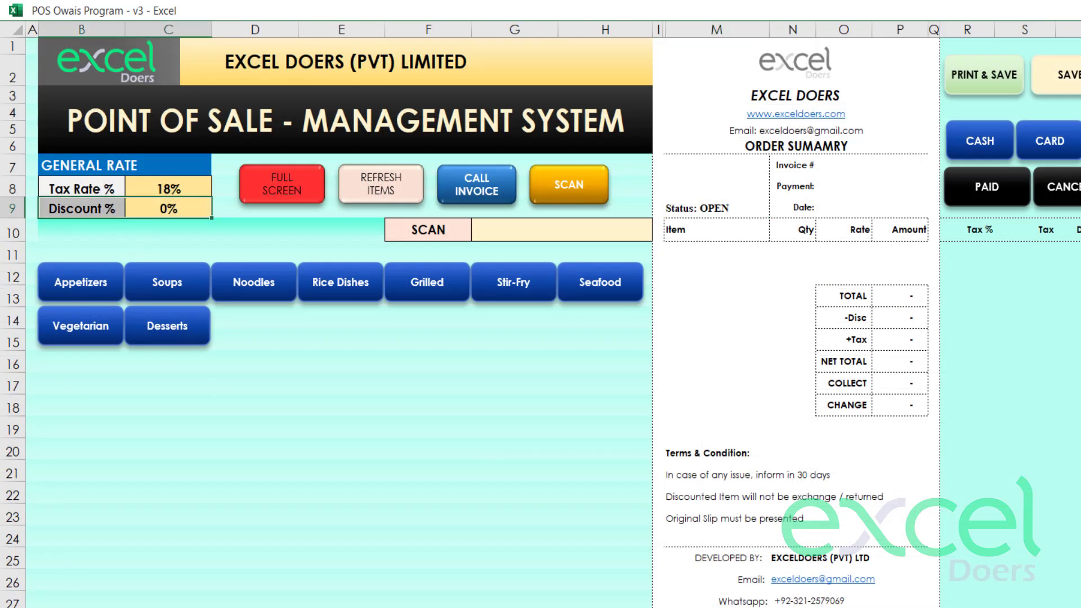
Step: On the Products sheet, set the custom discount to 2% for Mango, Orange and Banana
{"action": "key", "text": "ctrl+Page_Down"}
{"action": "left_click_drag", "start_coordinate": [971, 496], "coordinate": [977, 534]}
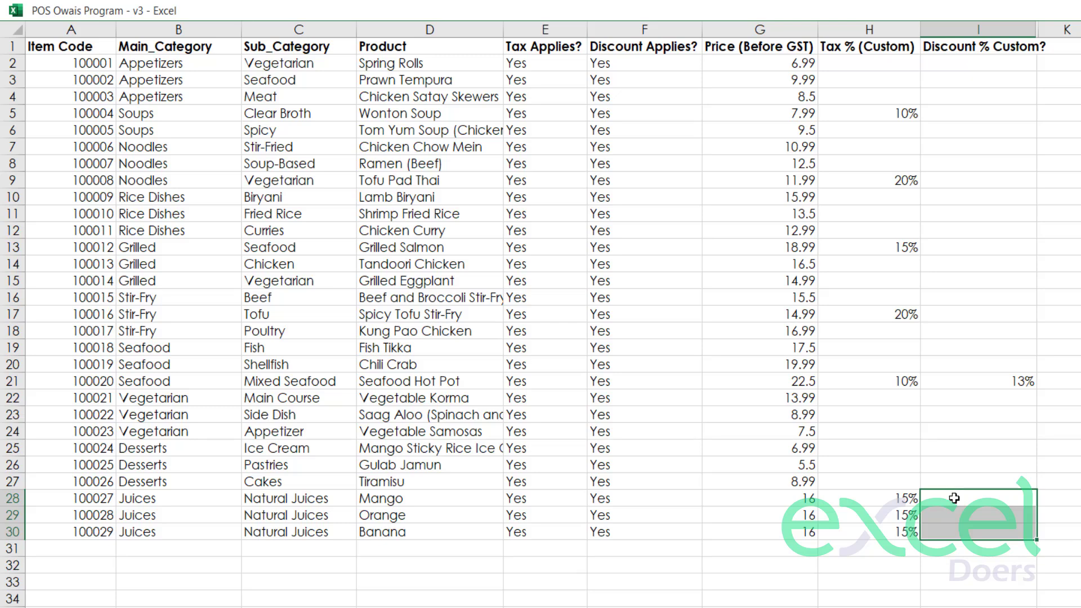
{"action": "left_click", "coordinate": [926, 495]}
{"action": "type", "text": "2"}
{"action": "key", "text": "Return"}
{"action": "type", "text": "2"}
{"action": "key", "text": "Return"}
{"action": "type", "text": "2"}
{"action": "key", "text": "Return"}
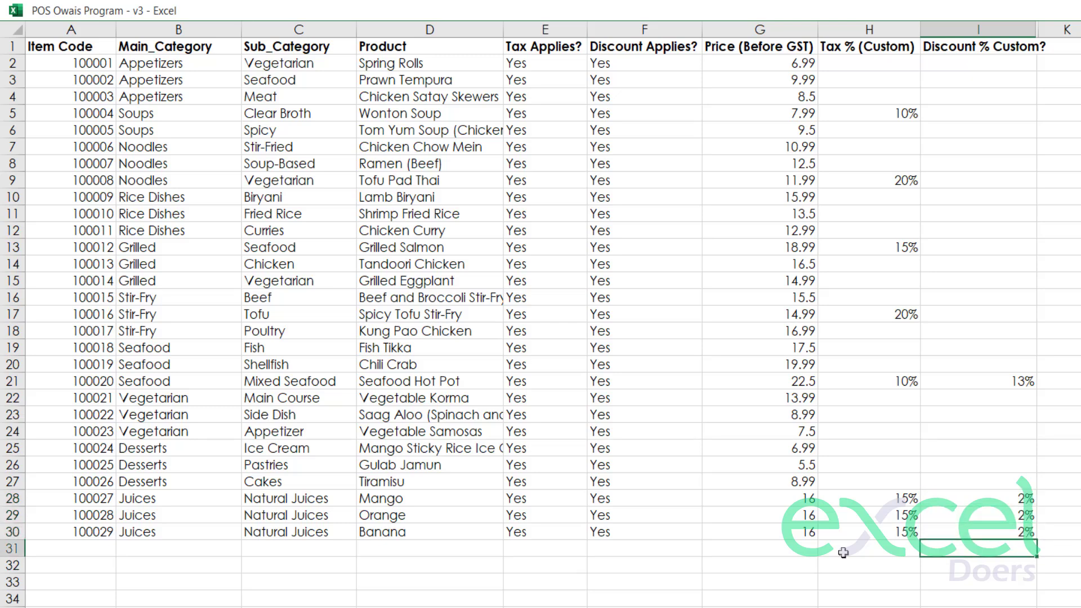
{"action": "left_click_drag", "start_coordinate": [1008, 502], "coordinate": [1008, 532]}
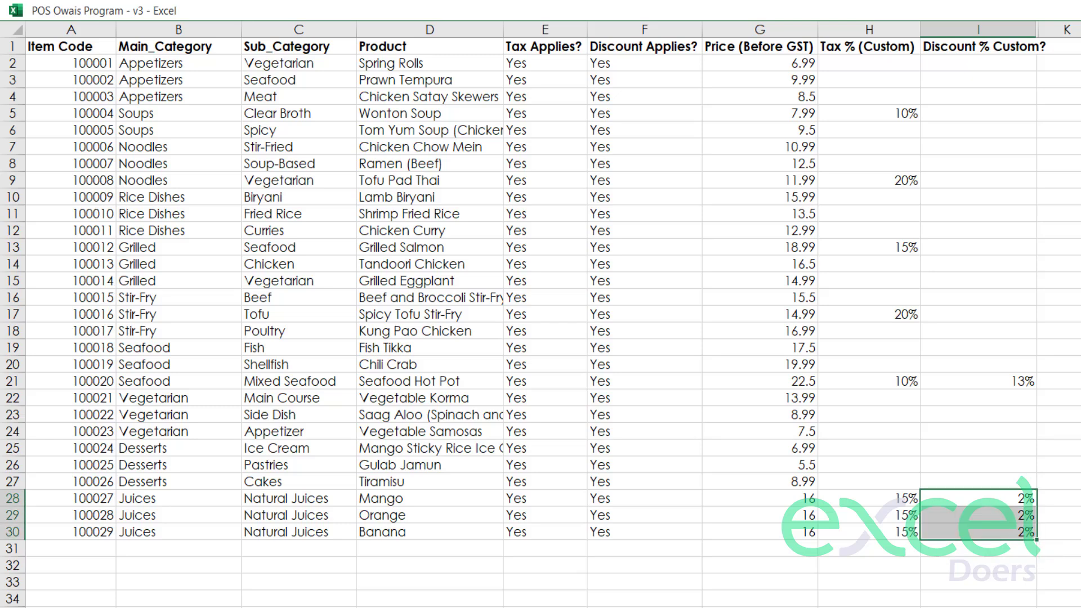
Step: Return to the Control sheet and refresh the items to load the Juices category
{"action": "key", "text": "ctrl+Page_Up"}
{"action": "left_click", "coordinate": [410, 407]}
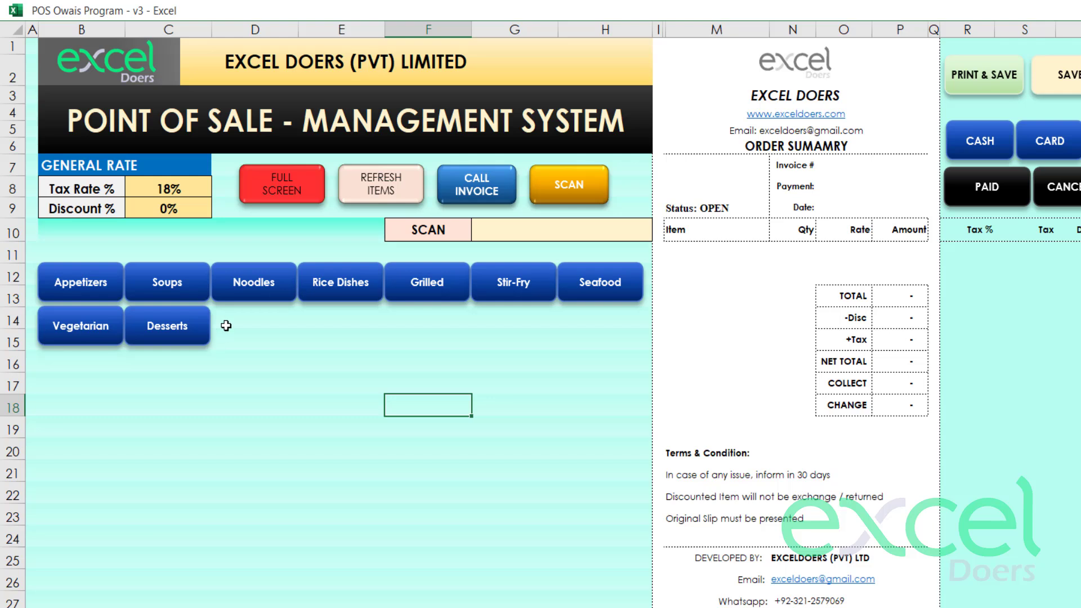
{"action": "left_click", "coordinate": [387, 191]}
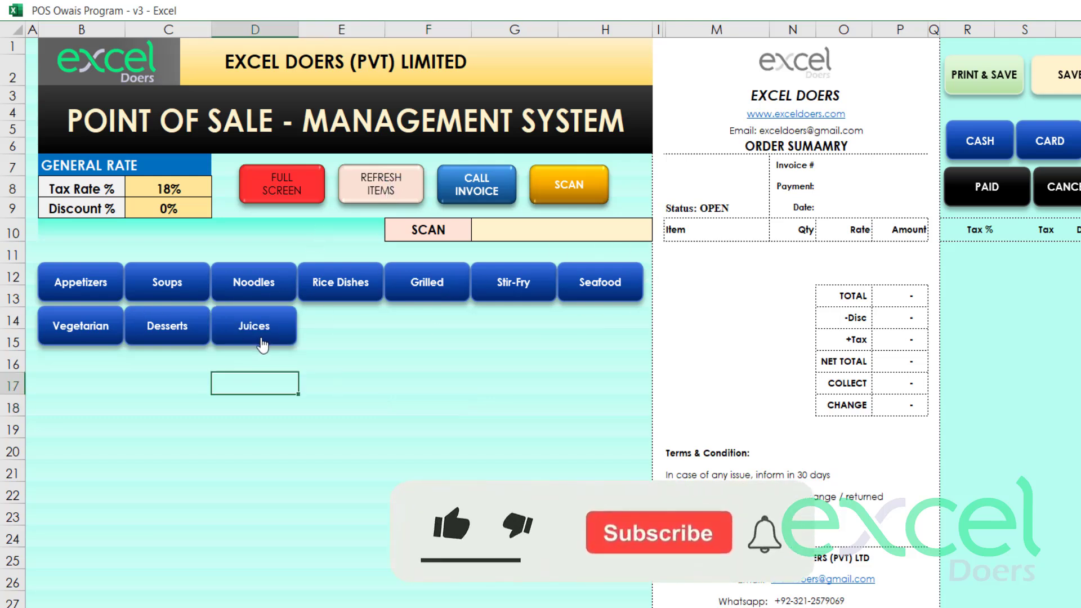
Step: Add one Banana from the Natural Juices to the order, review its tax and discount figures, and save the order
{"action": "left_click", "coordinate": [261, 338]}
{"action": "left_click", "coordinate": [45, 408]}
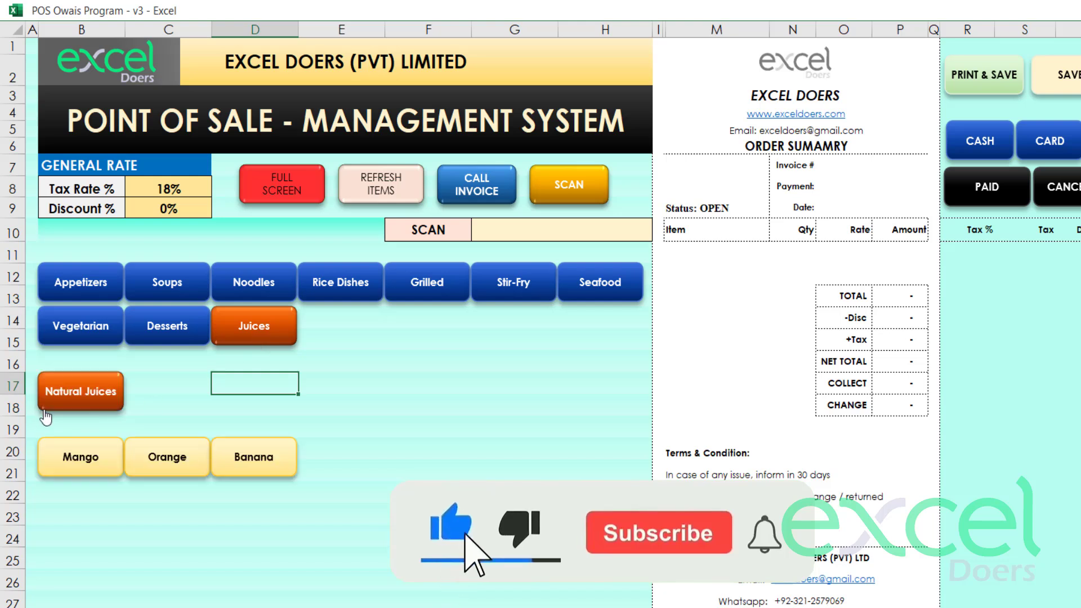
{"action": "left_click", "coordinate": [251, 470]}
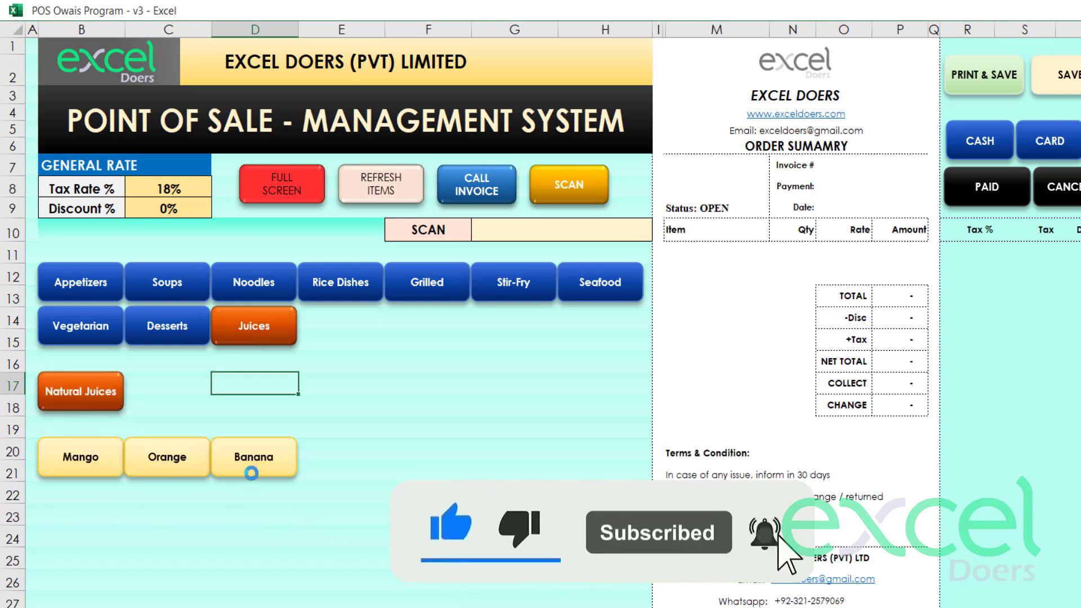
{"action": "left_click", "coordinate": [967, 246]}
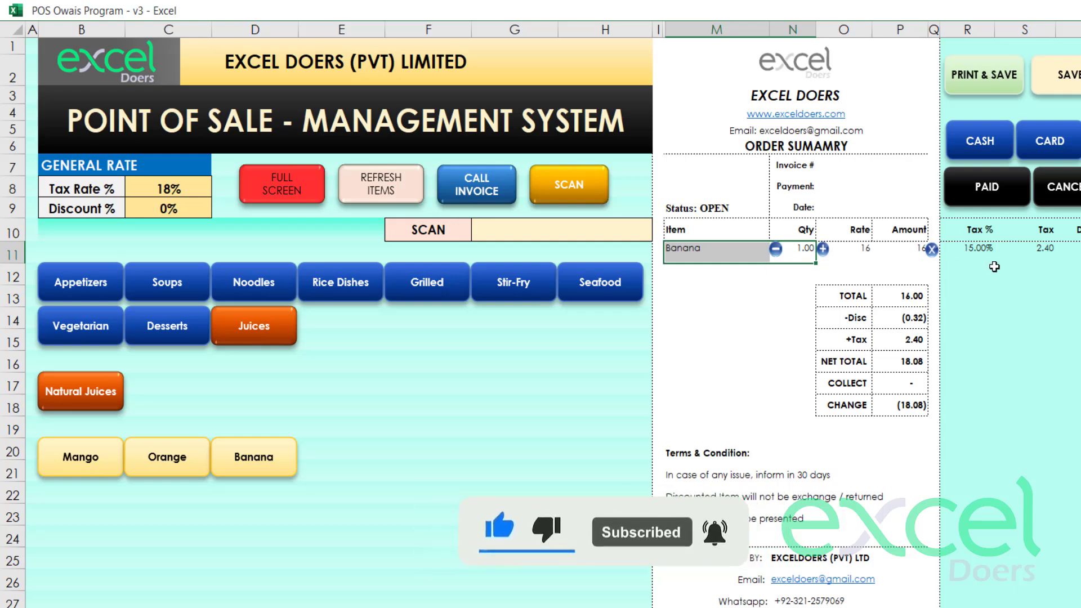
{"action": "left_click", "coordinate": [1024, 249]}
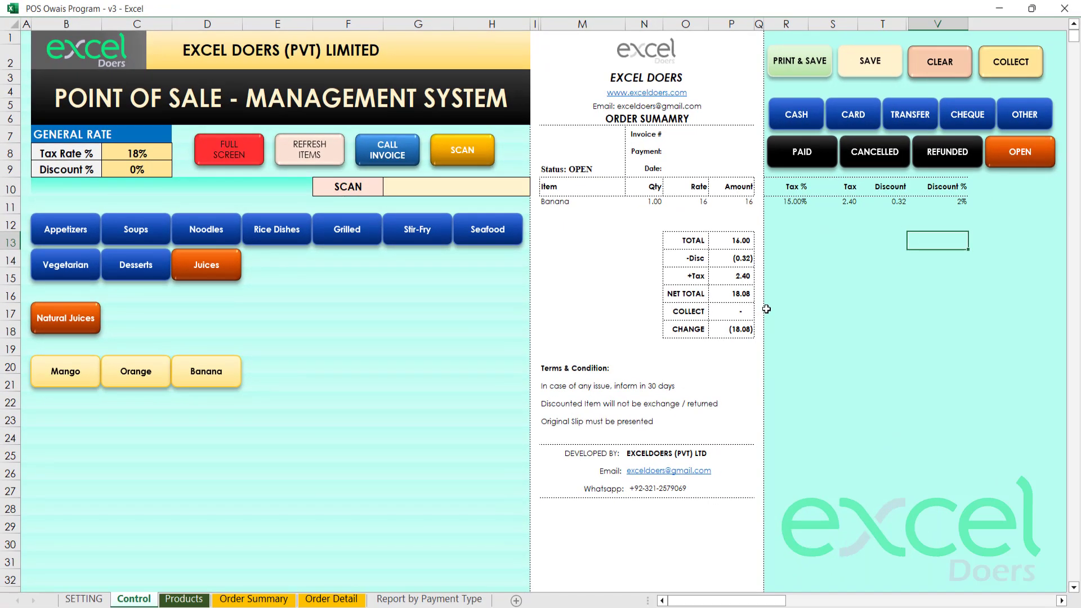
{"action": "left_click", "coordinate": [950, 355]}
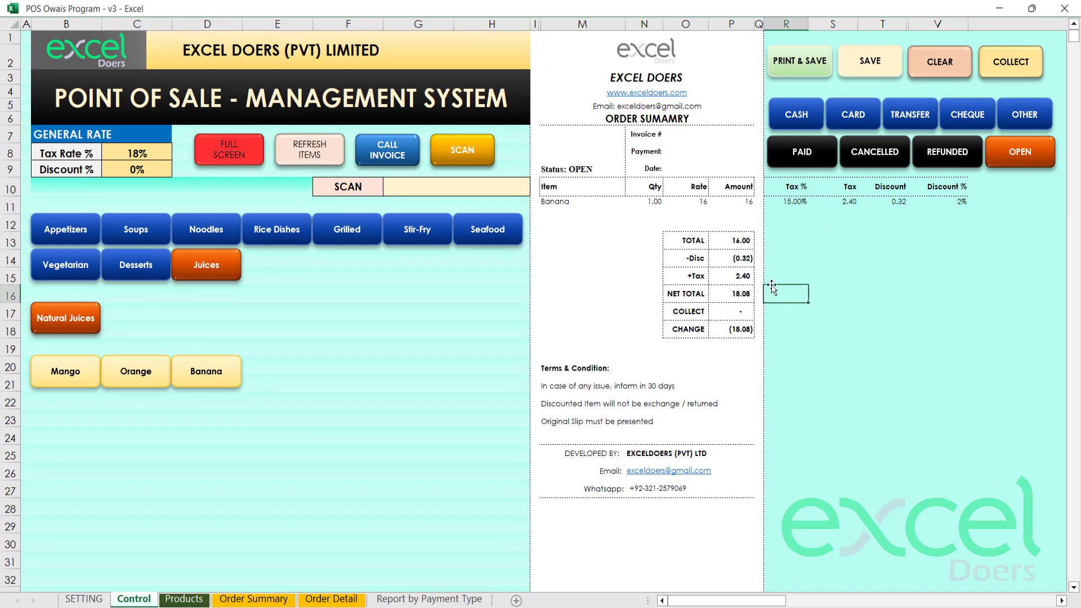
{"action": "left_click", "coordinate": [875, 67]}
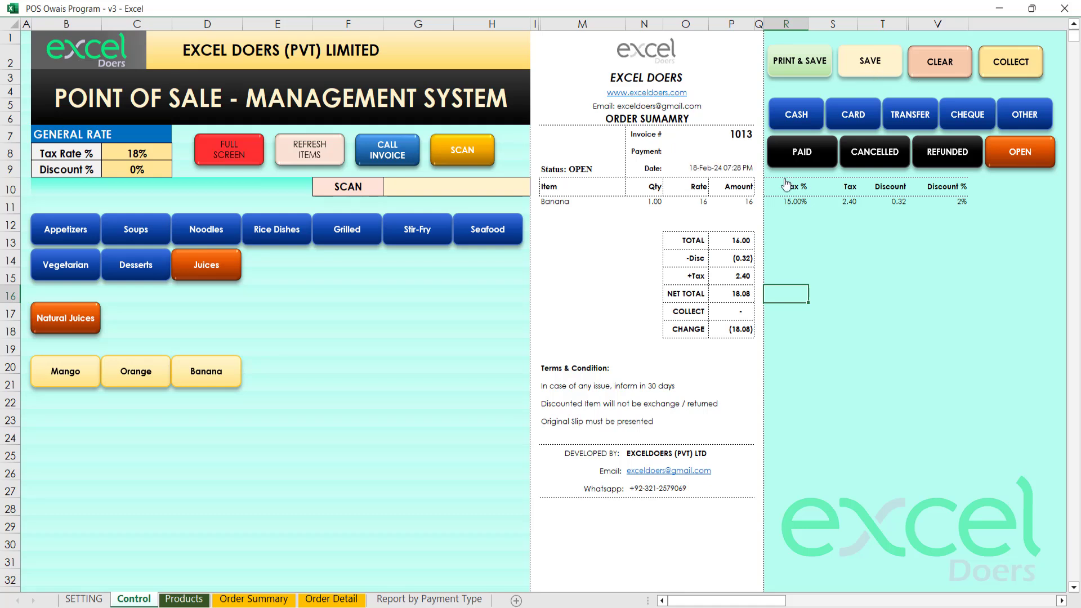
{"action": "left_click", "coordinate": [675, 237]}
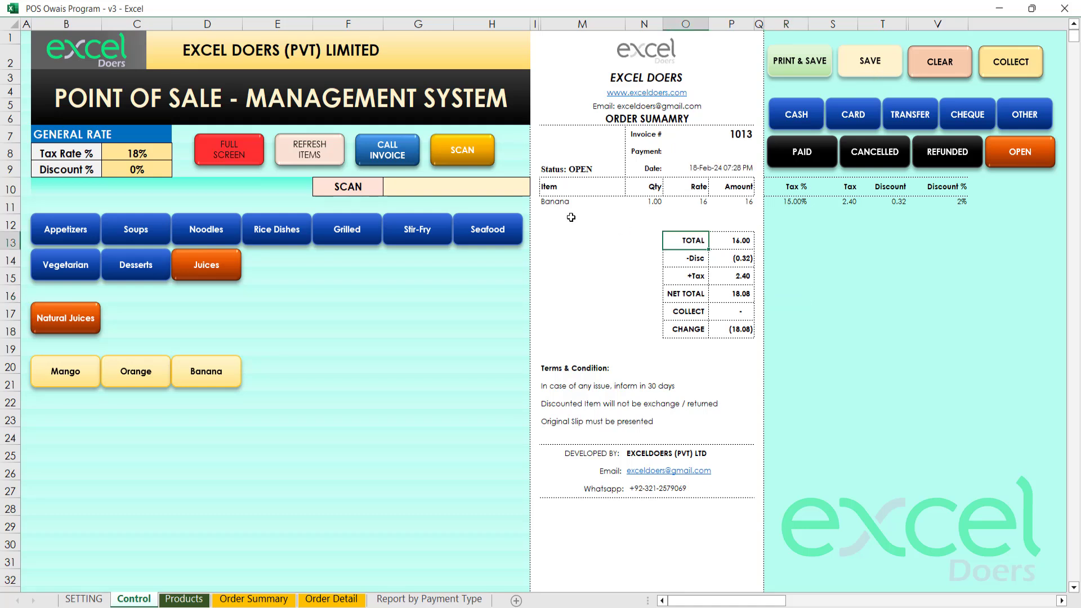
Step: Examine the newly saved Banana order's row on the Order Summary and Order Detail sheets
{"action": "left_click", "coordinate": [221, 600]}
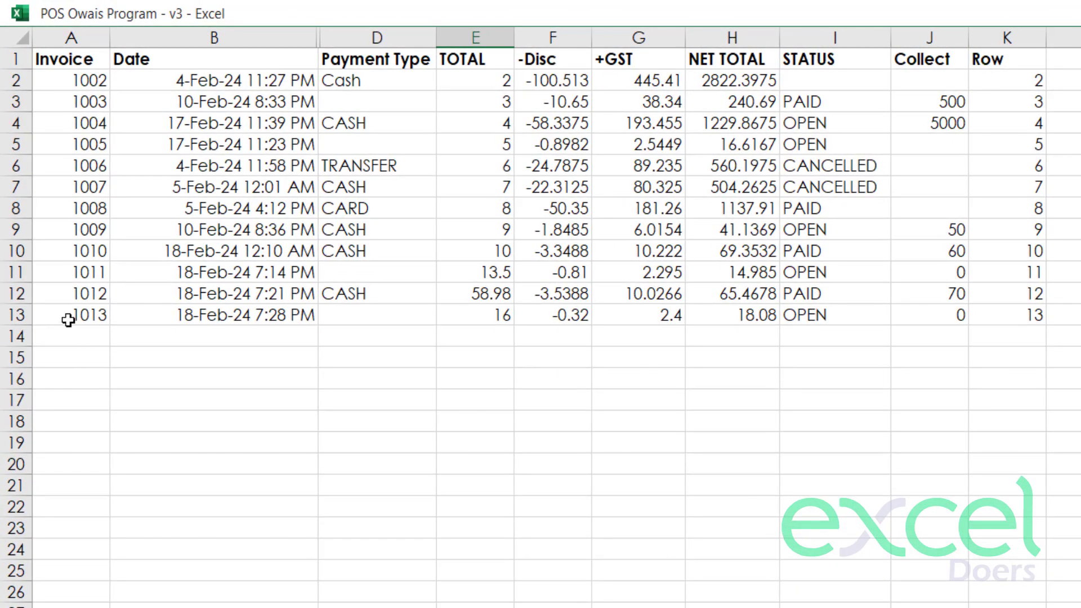
{"action": "left_click_drag", "start_coordinate": [68, 320], "coordinate": [1076, 320]}
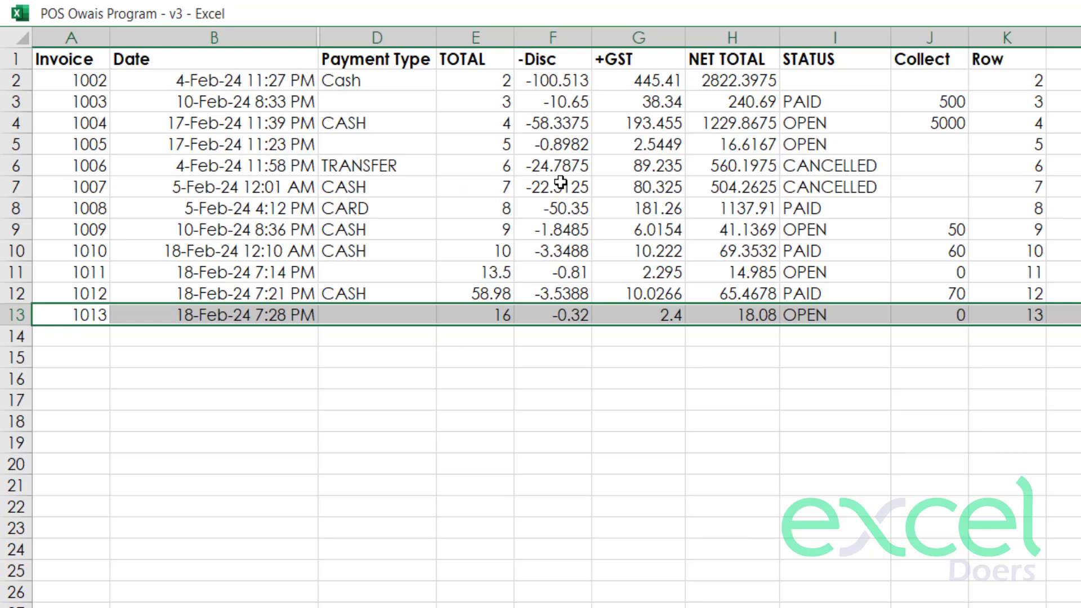
{"action": "left_click", "coordinate": [381, 374]}
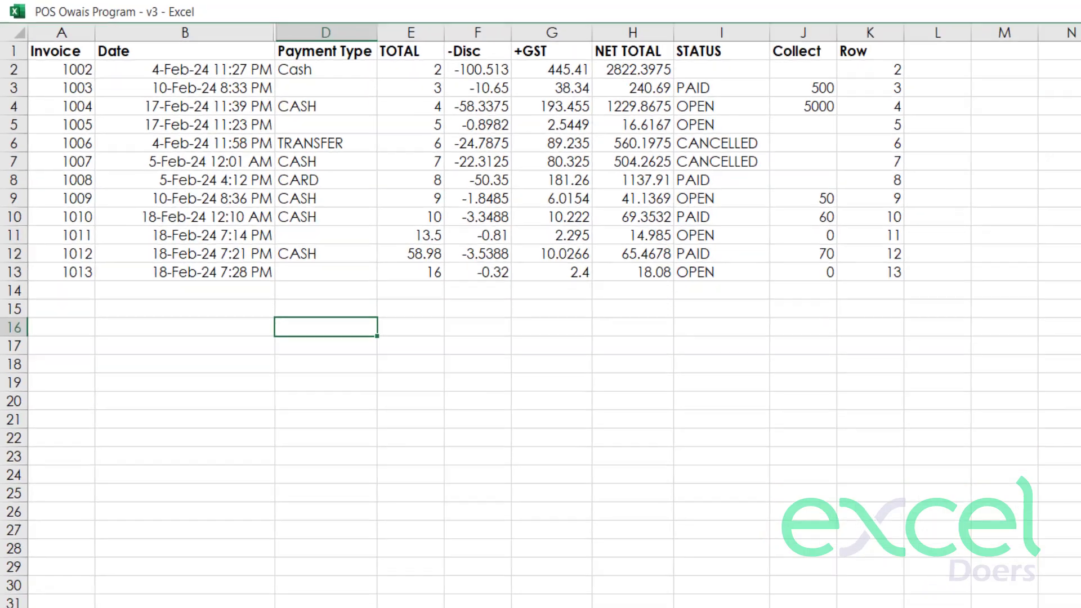
{"action": "left_click", "coordinate": [331, 598]}
{"action": "left_click", "coordinate": [186, 461]}
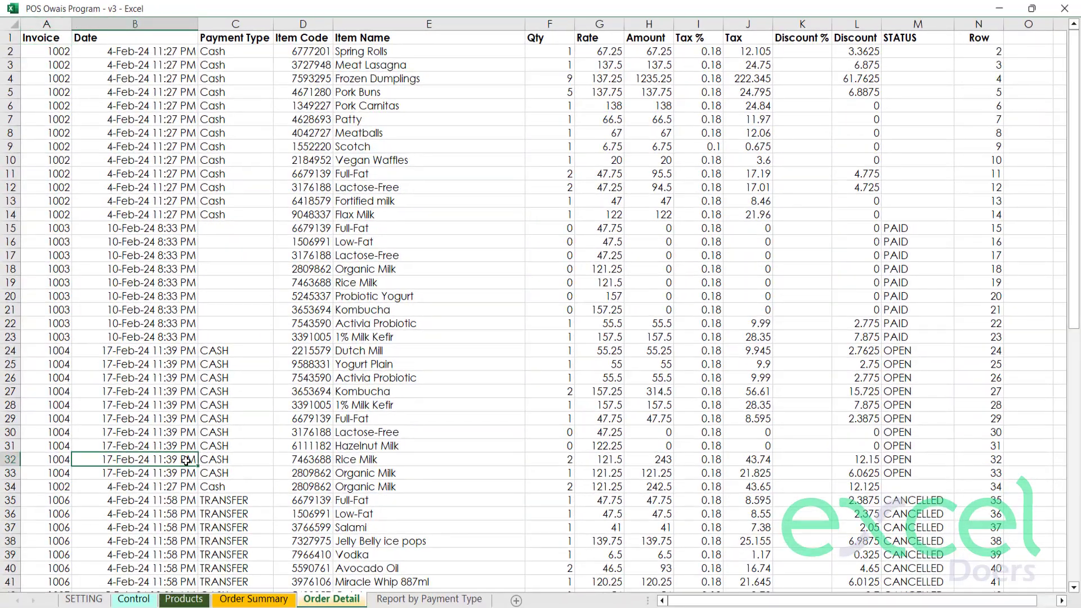
{"action": "scroll", "coordinate": [186, 460], "scroll_direction": "down", "scroll_amount": 13}
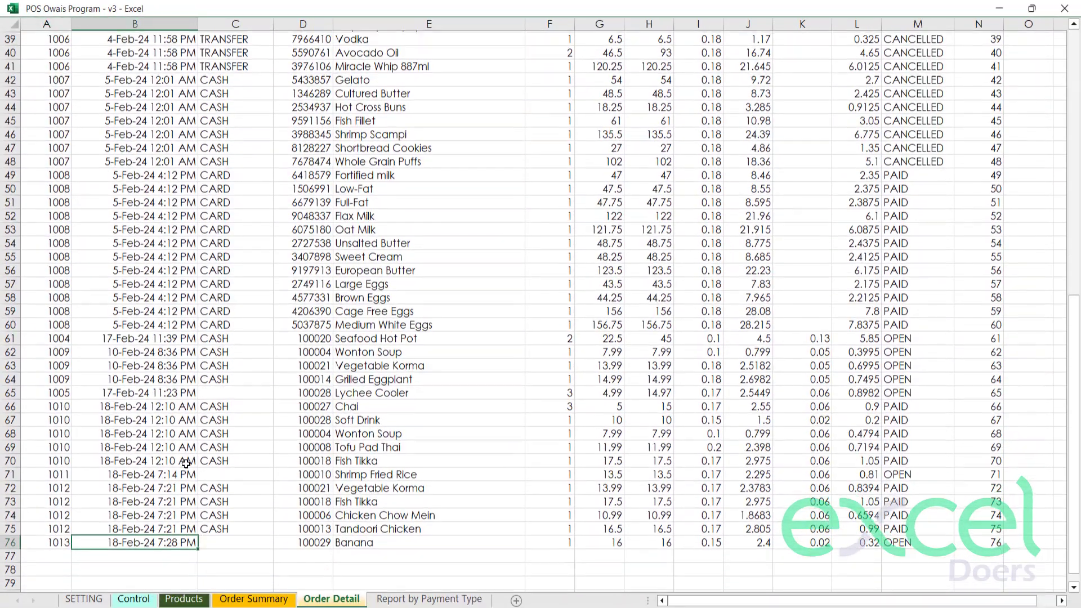
{"action": "left_click_drag", "start_coordinate": [37, 542], "coordinate": [991, 542]}
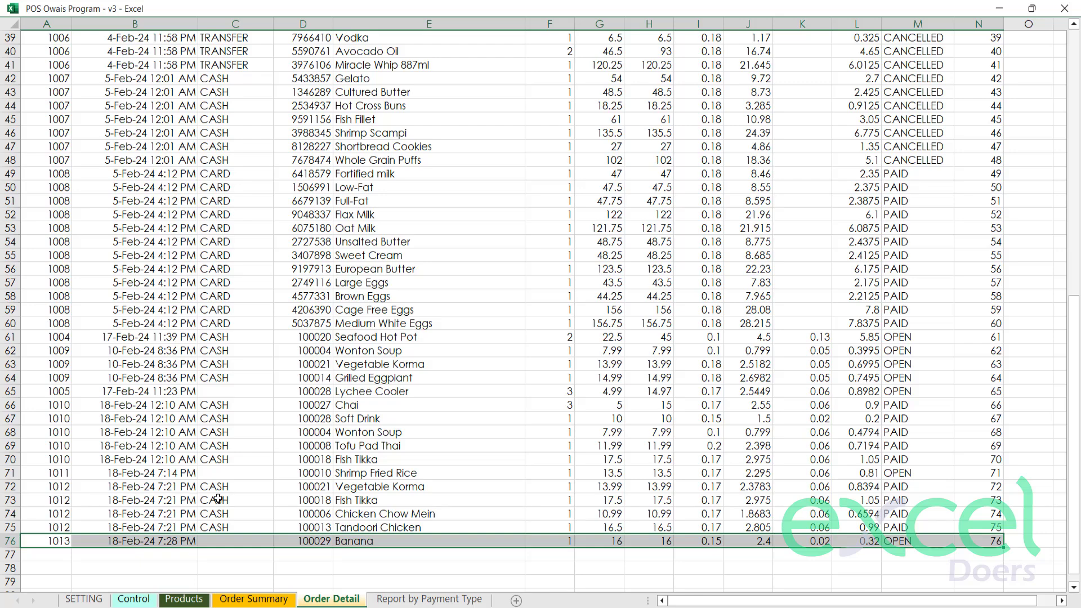
Step: On the Report by Payment Type sheet, examine the net totals per payment type, including the blank column
{"action": "left_click", "coordinate": [429, 598]}
{"action": "left_click", "coordinate": [420, 389]}
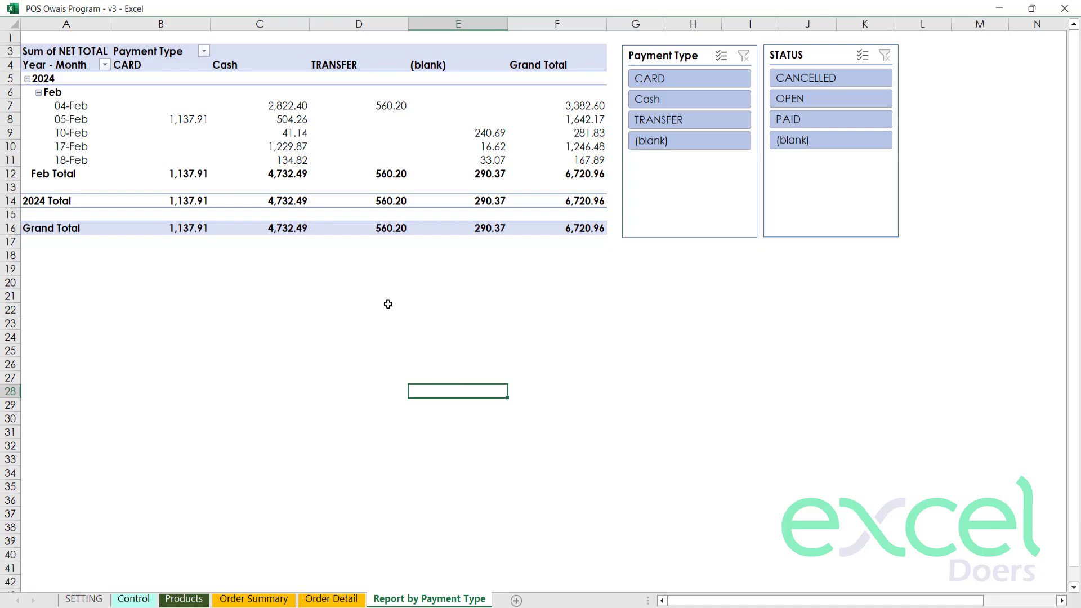
{"action": "left_click_drag", "start_coordinate": [169, 107], "coordinate": [181, 210]}
{"action": "left_click_drag", "start_coordinate": [282, 107], "coordinate": [337, 248]}
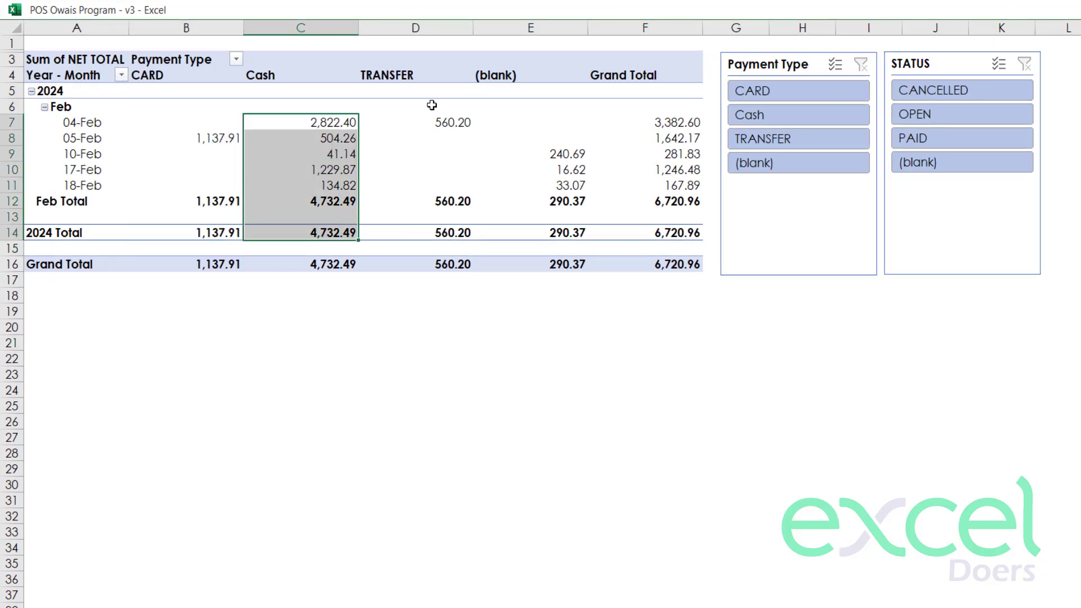
{"action": "left_click_drag", "start_coordinate": [430, 103], "coordinate": [476, 229]}
{"action": "left_click", "coordinate": [526, 74]}
{"action": "left_click_drag", "start_coordinate": [558, 155], "coordinate": [549, 257]}
{"action": "mouse_move", "coordinate": [154, 203]}
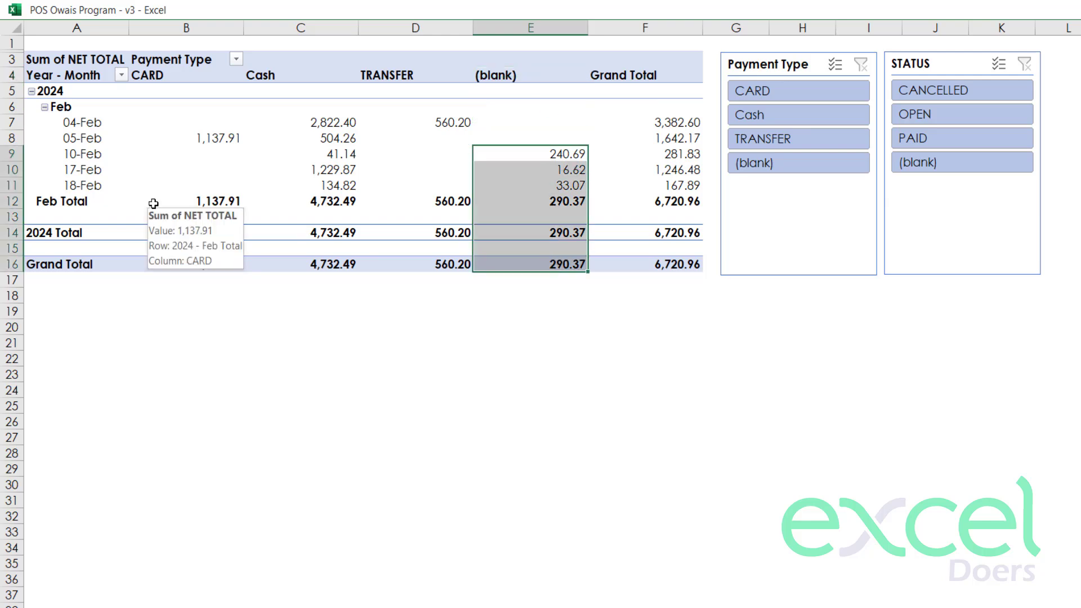
{"action": "left_click", "coordinate": [274, 483]}
Step: Return to the Control sheet, set the Banana order's payment type to Card, and save it again
{"action": "key", "text": "ctrl+Page_Up"}
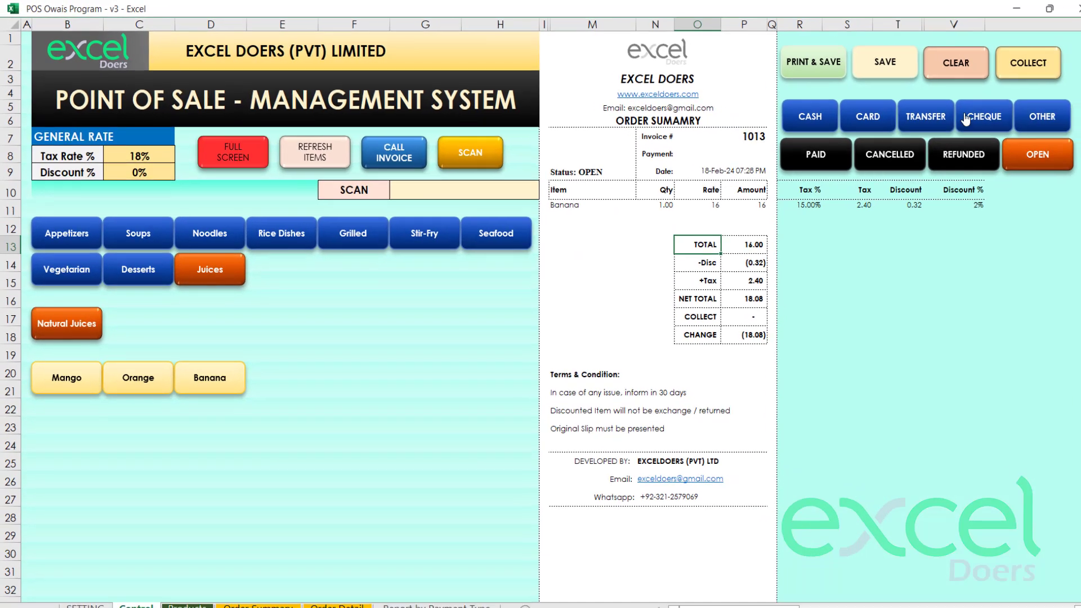
{"action": "left_click", "coordinate": [855, 117]}
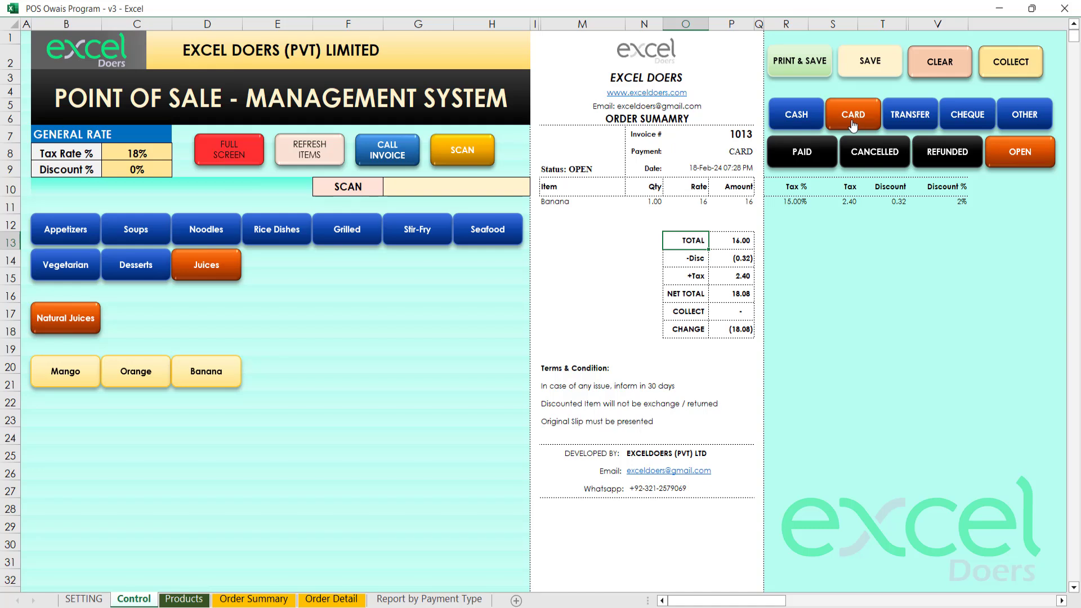
{"action": "left_click", "coordinate": [730, 148]}
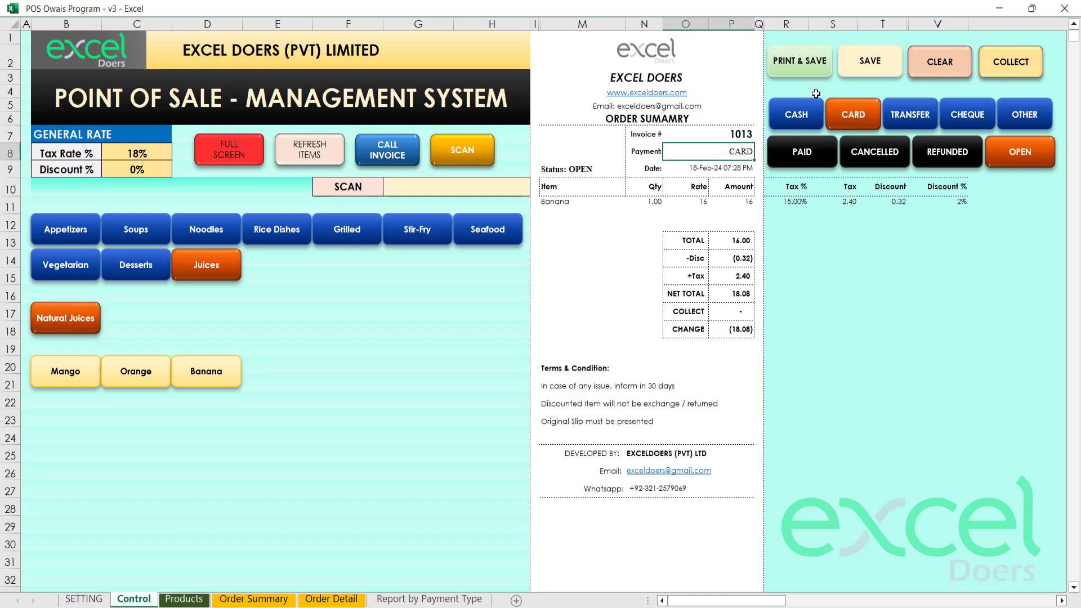
{"action": "left_click", "coordinate": [870, 60]}
{"action": "left_click", "coordinate": [514, 363]}
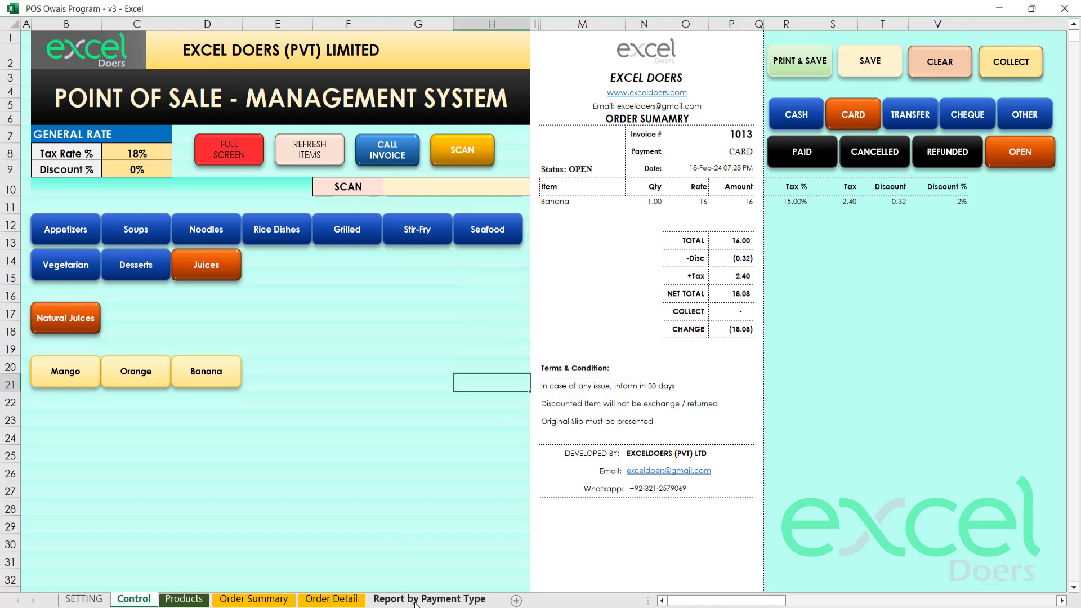
Step: Recall the four-item cash invoice dated 18-Feb-24 07:21 PM and review its contents
{"action": "left_click", "coordinate": [381, 163]}
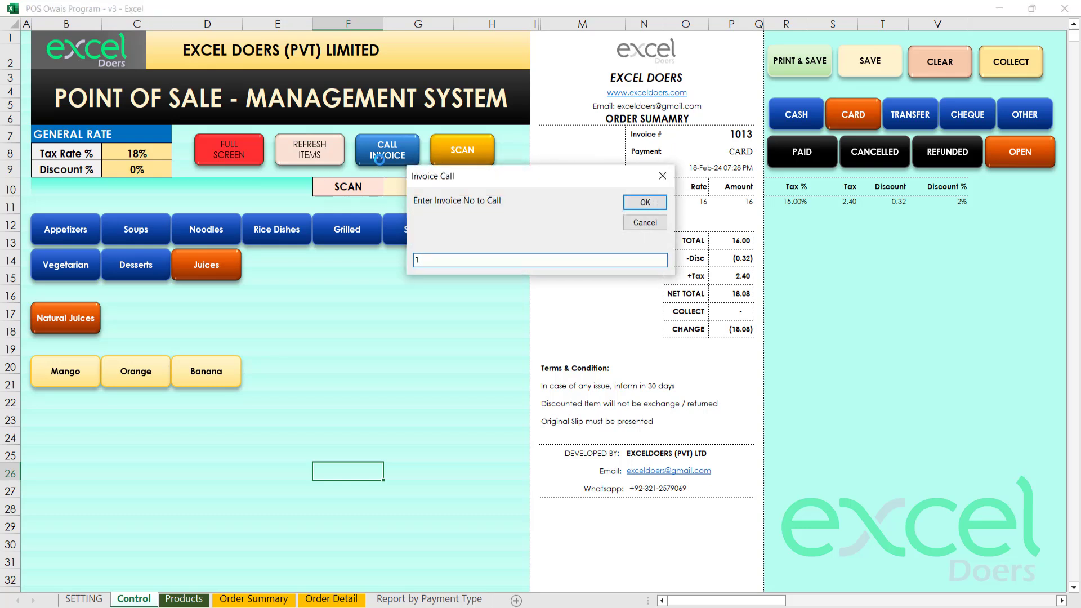
{"action": "type", "text": "1012"}
{"action": "key", "text": "Return"}
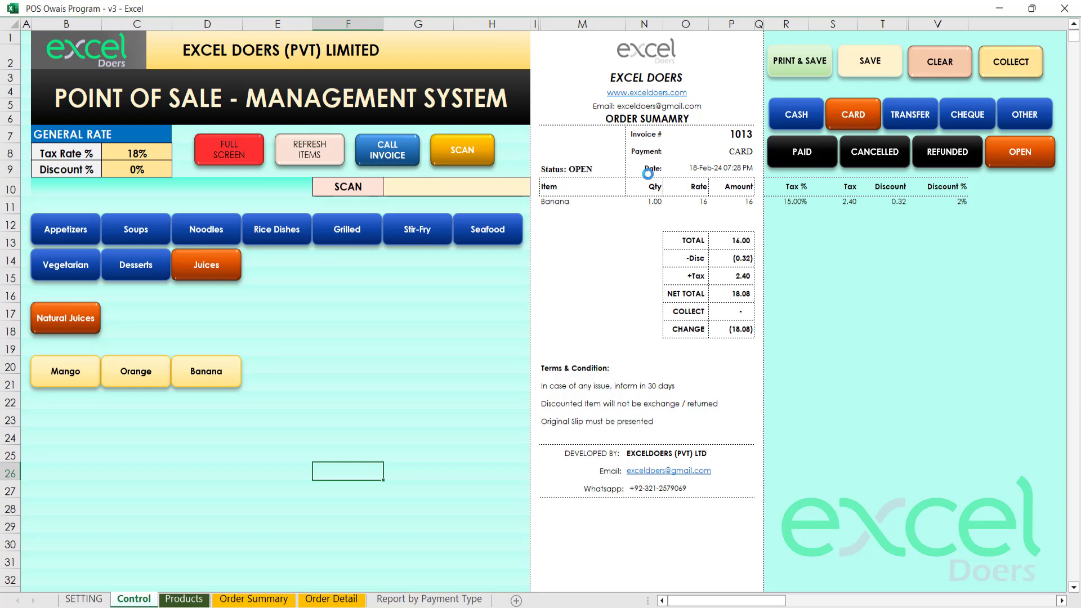
{"action": "left_click_drag", "start_coordinate": [736, 145], "coordinate": [575, 338]}
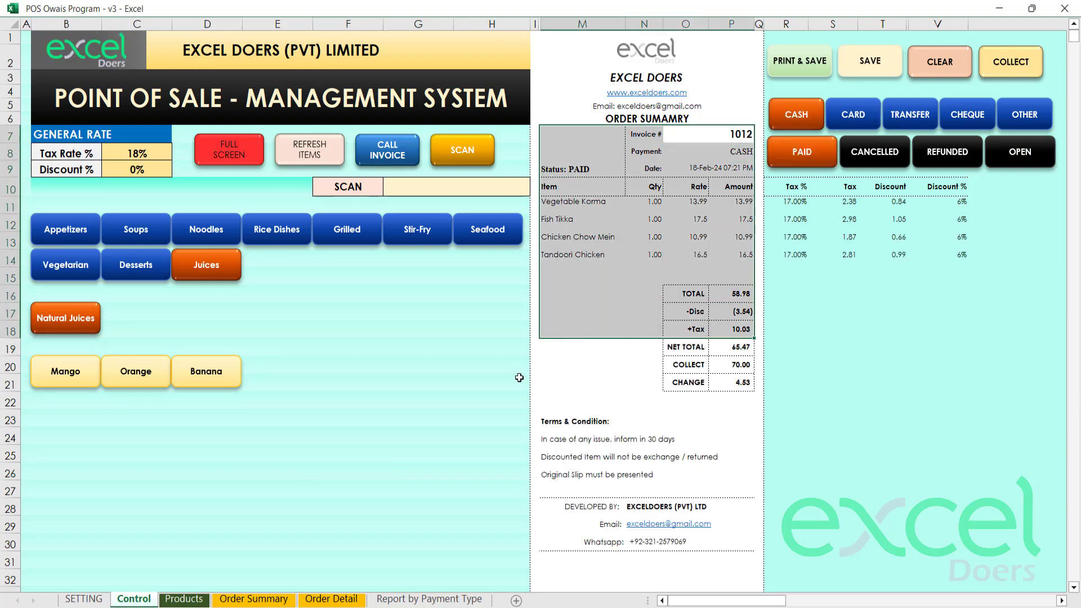
{"action": "left_click", "coordinate": [518, 378]}
Step: Recall the open cash invoice dated 17-Feb-24 11:39 PM and review its items and totals
{"action": "left_click", "coordinate": [393, 163]}
{"action": "type", "text": "1012"}
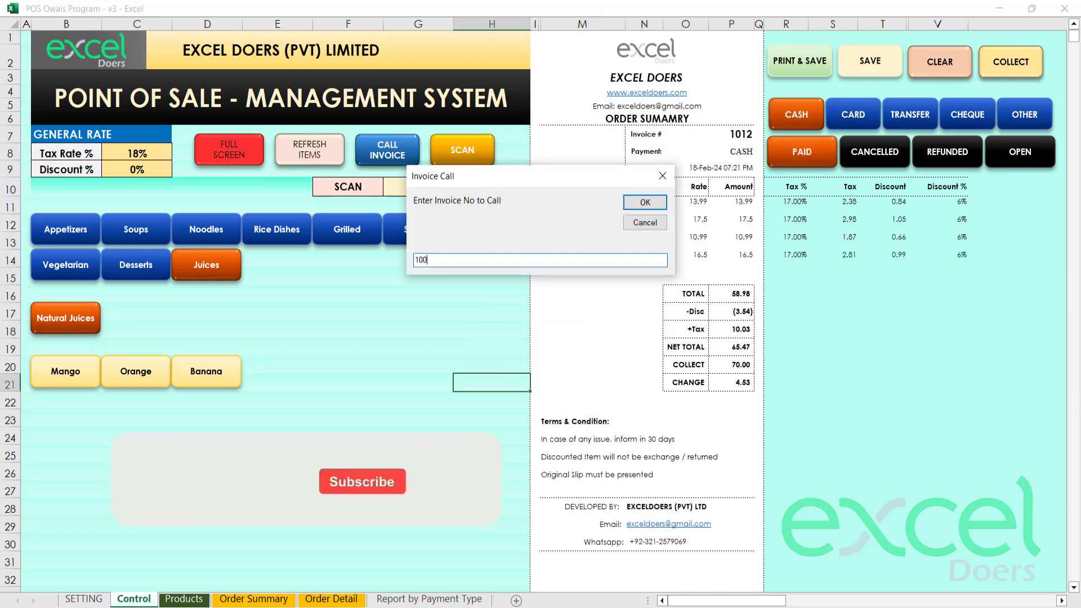
{"action": "key", "text": "Return"}
{"action": "left_click_drag", "start_coordinate": [569, 203], "coordinate": [901, 407]}
{"action": "left_click", "coordinate": [643, 470]}
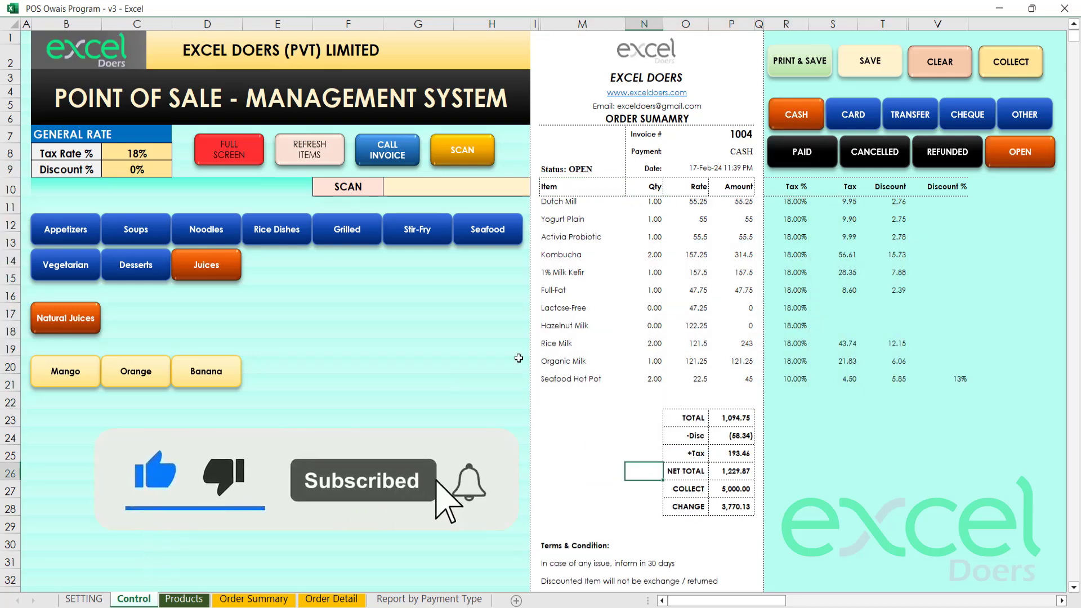
Step: Recall the cash invoice dated 18-Feb-24 07:21 PM once more to check its payment status
{"action": "left_click", "coordinate": [377, 157]}
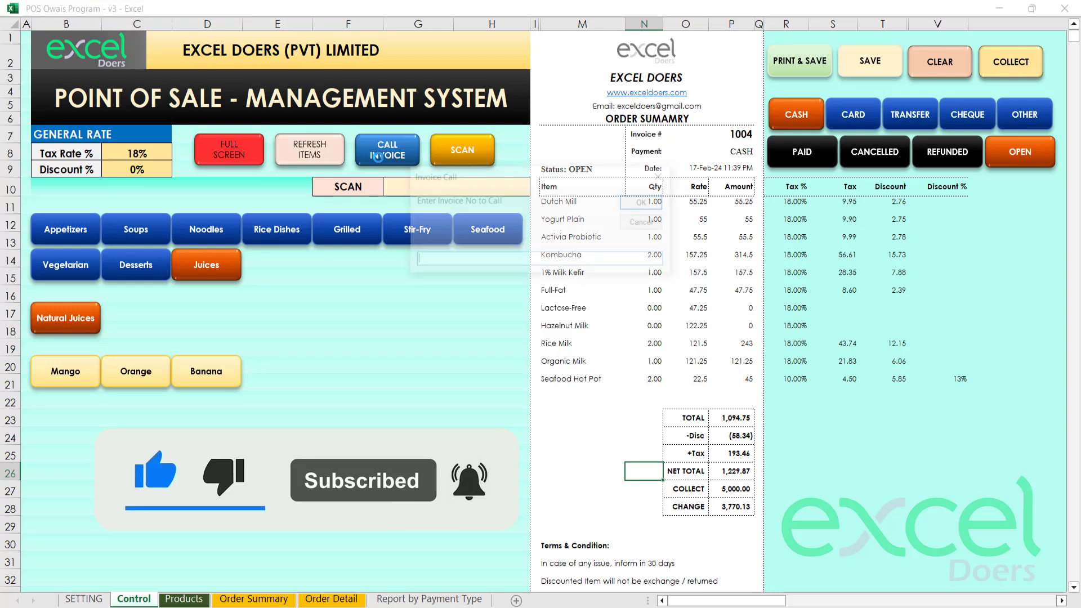
{"action": "type", "text": "1012"}
{"action": "key", "text": "Return"}
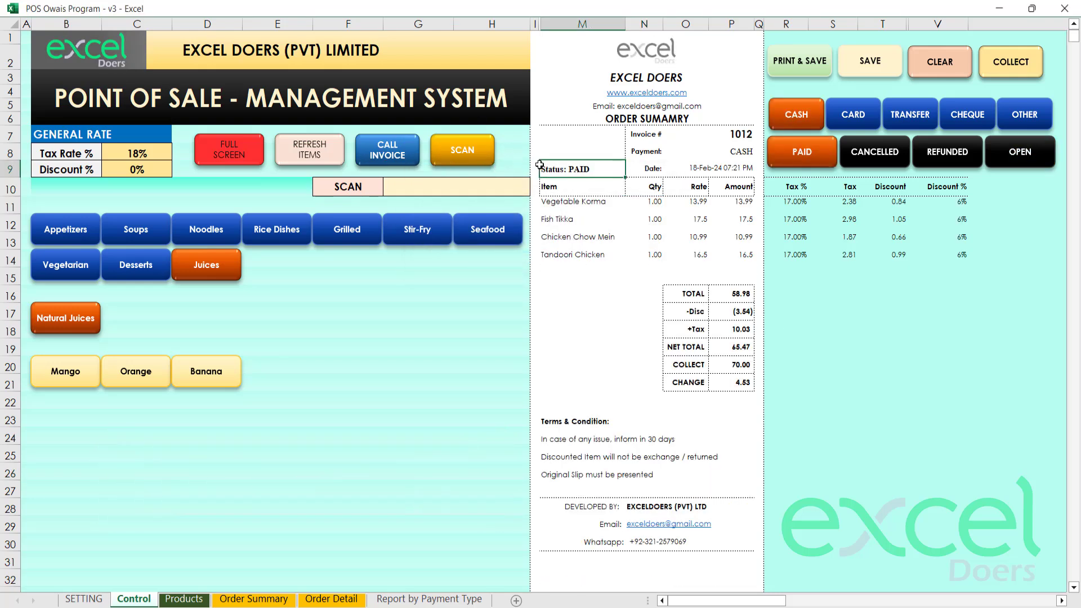
Step: Recall the Banana card invoice dated 18-Feb-24 07:28 PM and set its status to Paid, without entering a collected amount
{"action": "left_click", "coordinate": [399, 155]}
{"action": "type", "text": "1"}
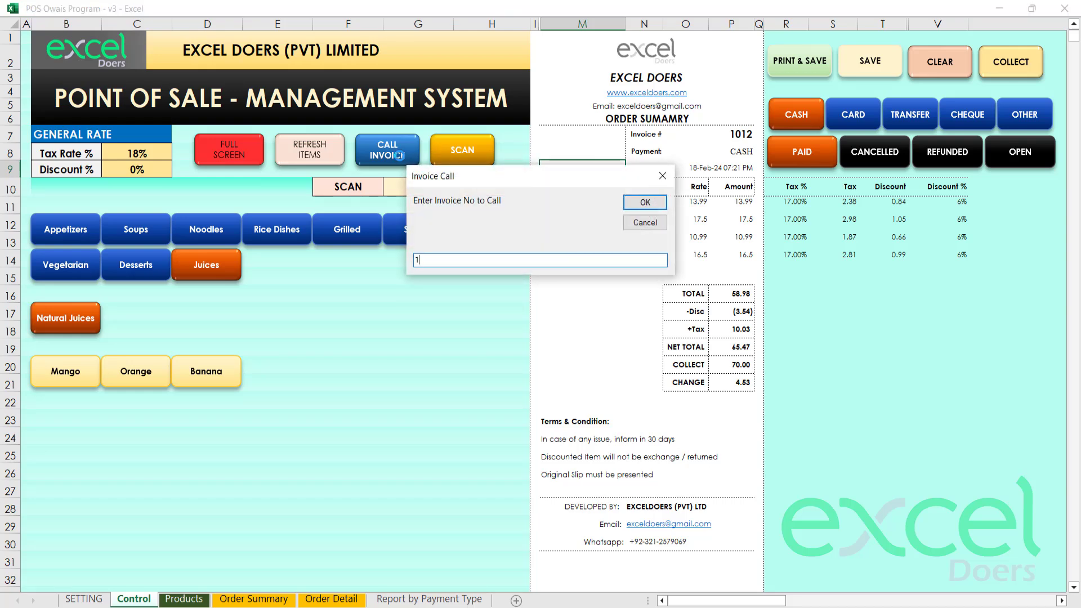
{"action": "type", "text": "013"}
{"action": "key", "text": "Return"}
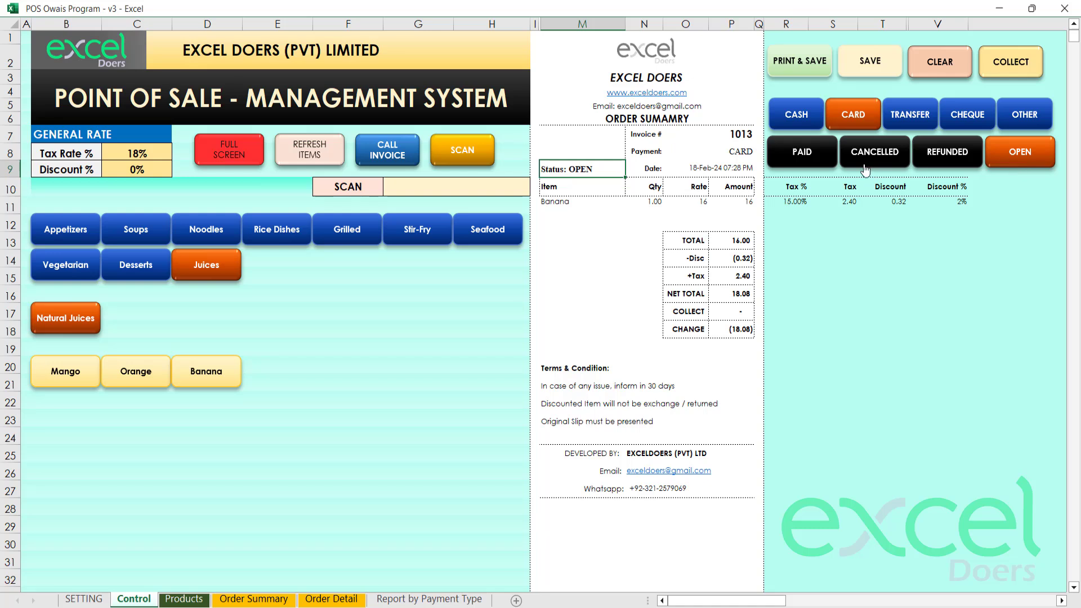
{"action": "left_click", "coordinate": [800, 162]}
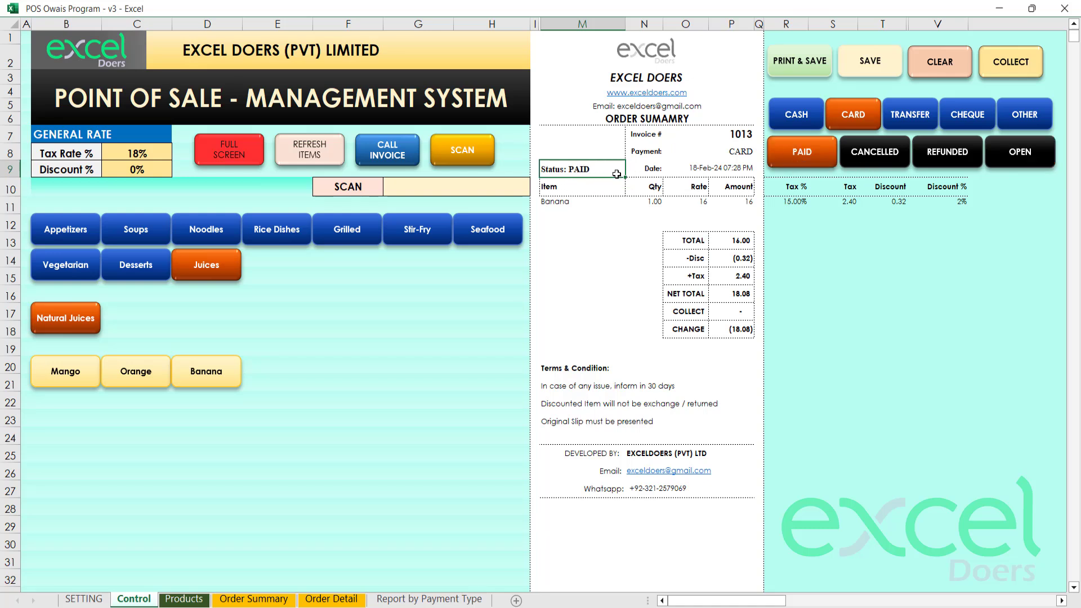
{"action": "left_click", "coordinate": [1018, 73]}
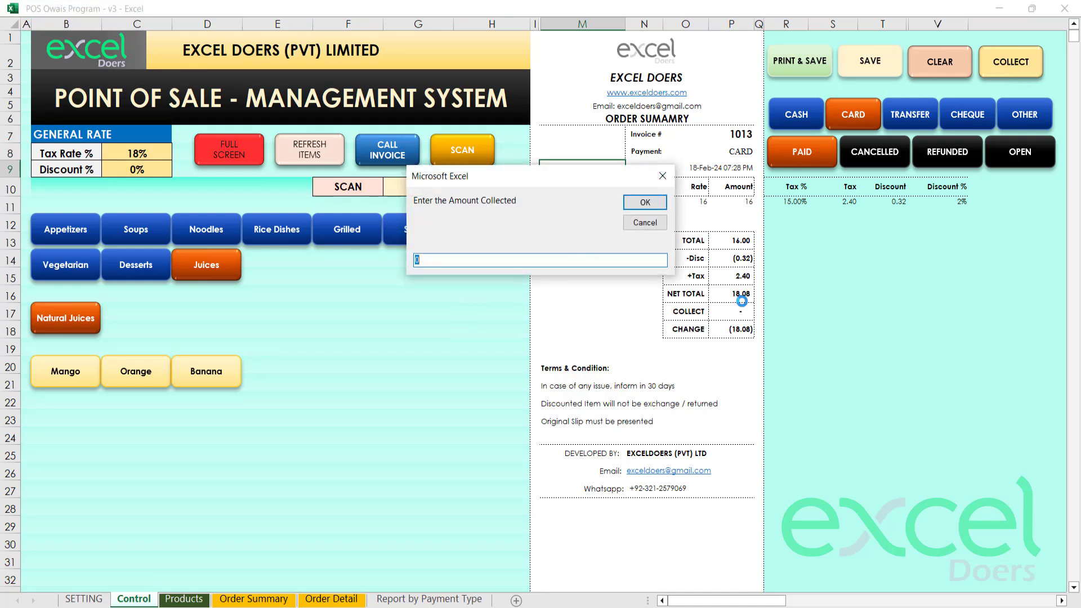
{"action": "left_click", "coordinate": [645, 224]}
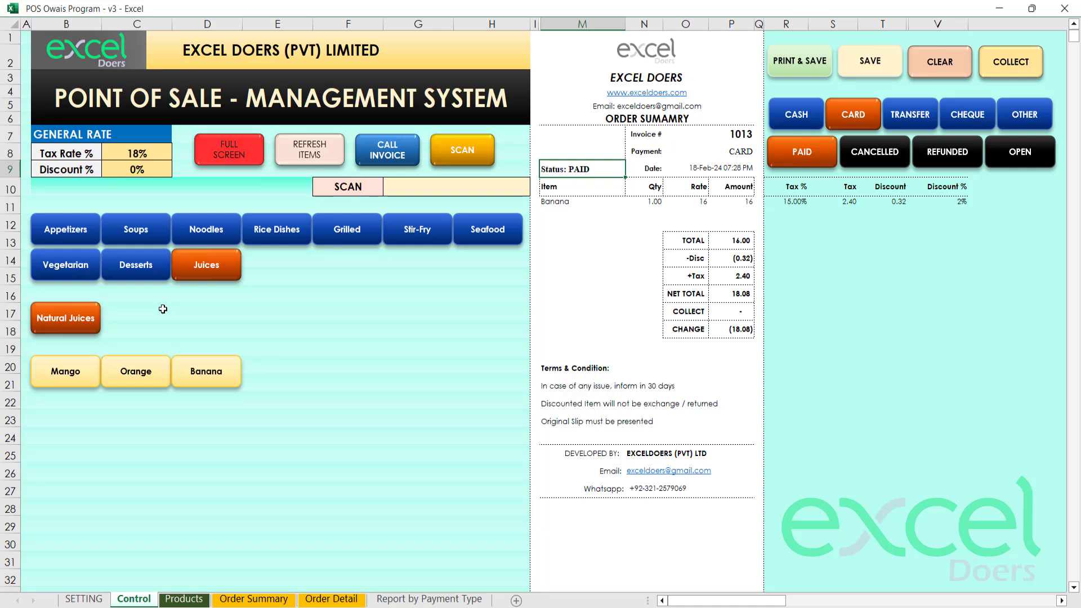
Step: Examine the receipt's company header lines and its Terms & Condition lines
{"action": "left_click", "coordinate": [628, 381]}
{"action": "left_click_drag", "start_coordinate": [586, 75], "coordinate": [603, 118]}
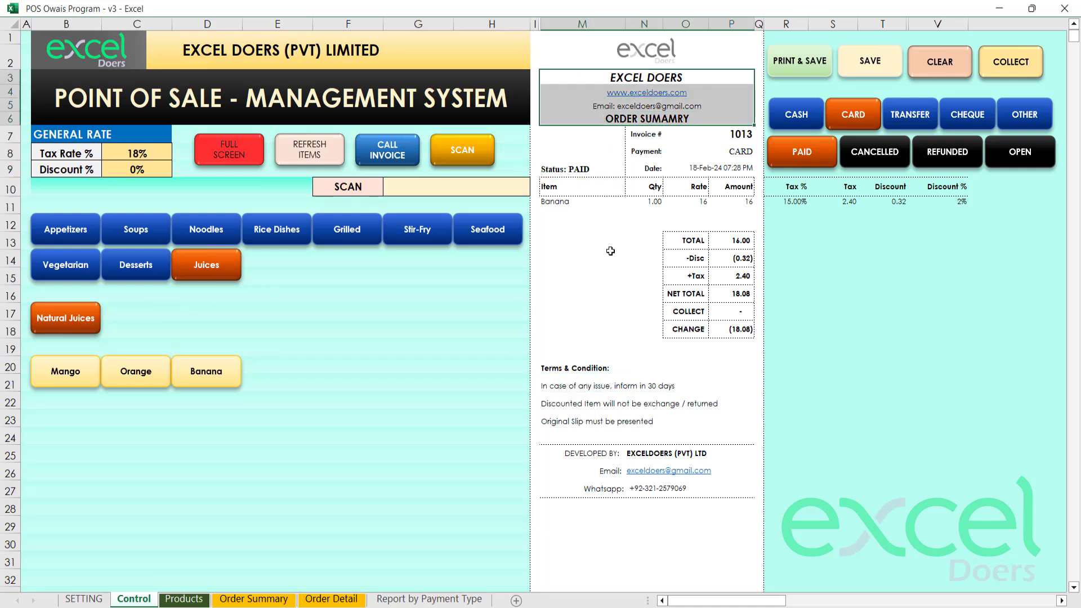
{"action": "left_click_drag", "start_coordinate": [567, 363], "coordinate": [573, 421]}
{"action": "left_click_drag", "start_coordinate": [606, 77], "coordinate": [603, 122]}
{"action": "left_click_drag", "start_coordinate": [587, 361], "coordinate": [581, 419]}
{"action": "left_click", "coordinate": [254, 477]}
Step: Examine the header lines and the footer's Terms & Condition lines on the SETTING sheet
{"action": "left_click", "coordinate": [84, 598]}
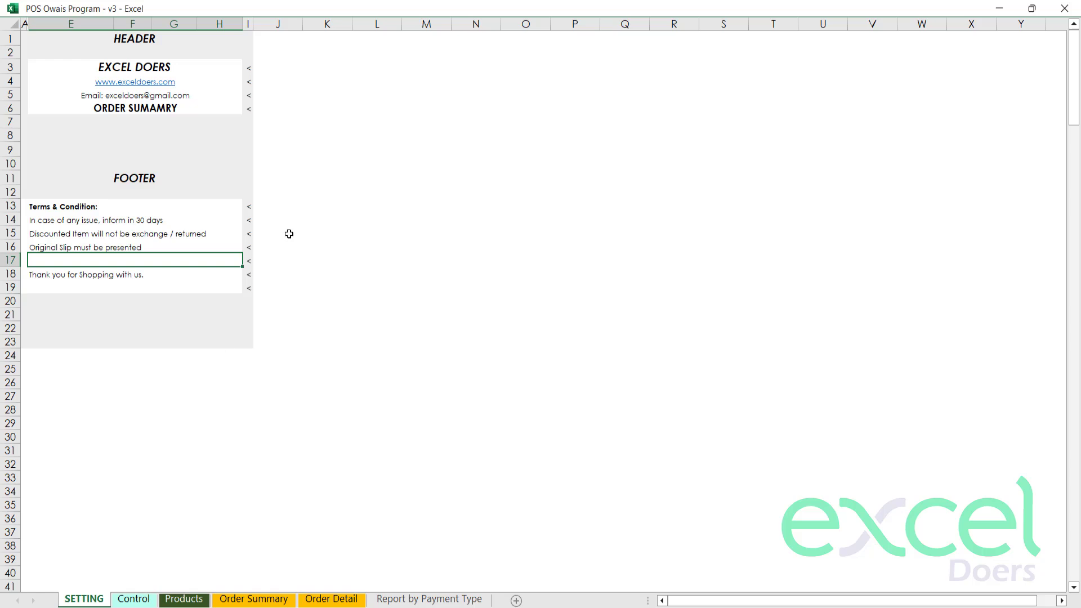
{"action": "left_click_drag", "start_coordinate": [79, 66], "coordinate": [85, 113]}
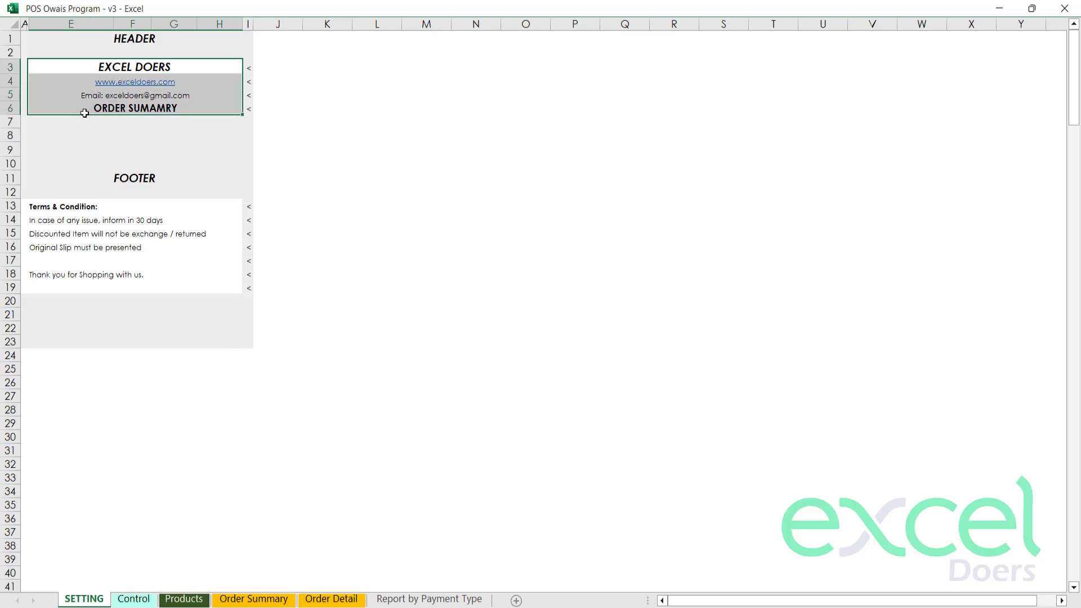
{"action": "left_click_drag", "start_coordinate": [72, 208], "coordinate": [77, 285]}
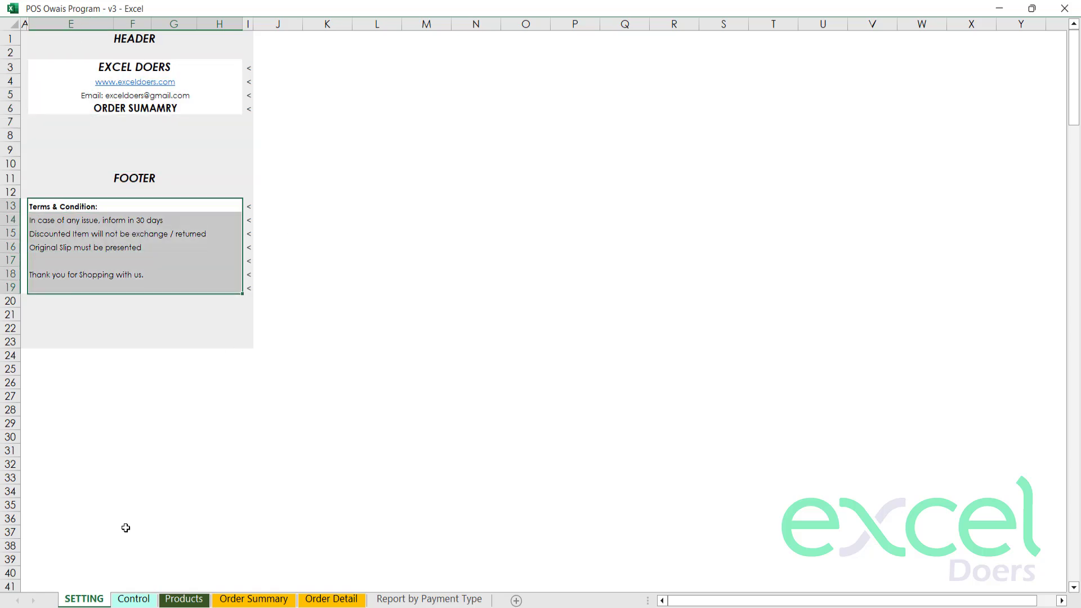
Step: Clear the recalled Banana invoice from the Control sheet and review the blank receipt's header
{"action": "left_click", "coordinate": [133, 598]}
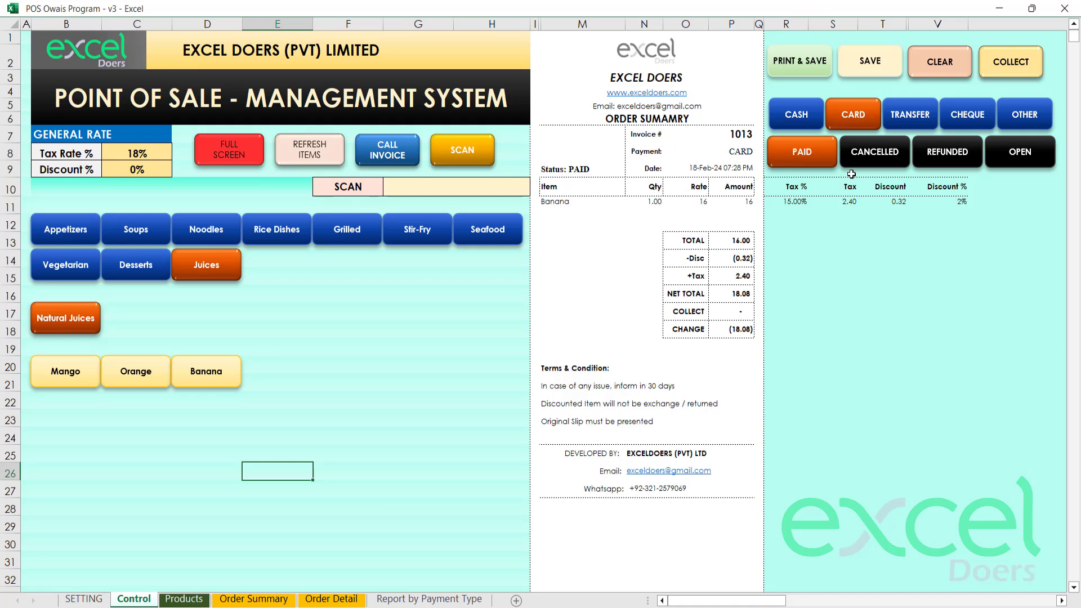
{"action": "left_click", "coordinate": [940, 61]}
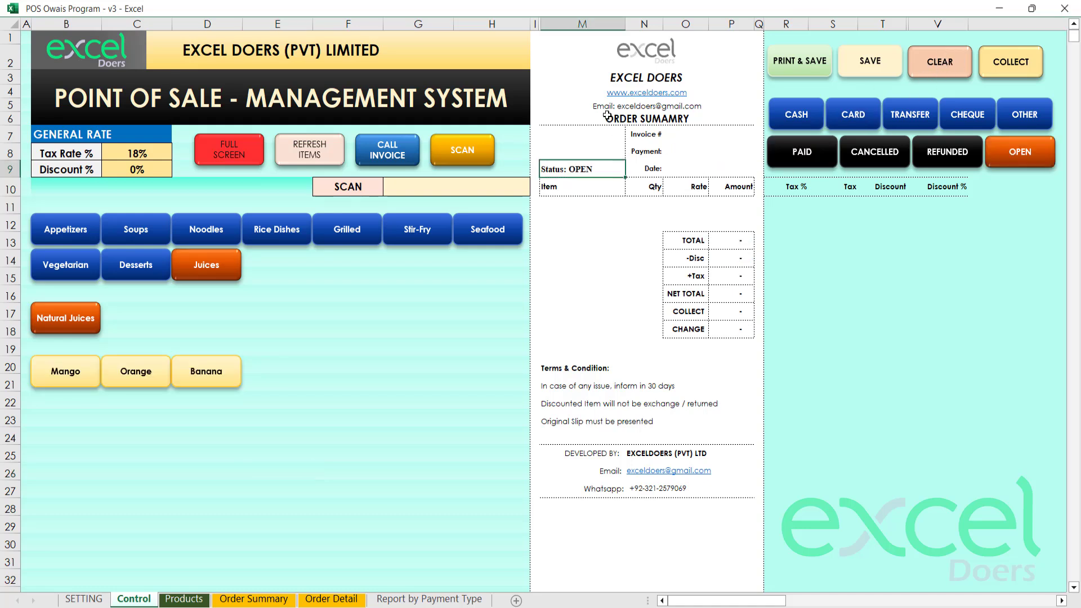
{"action": "left_click_drag", "start_coordinate": [599, 72], "coordinate": [619, 138]}
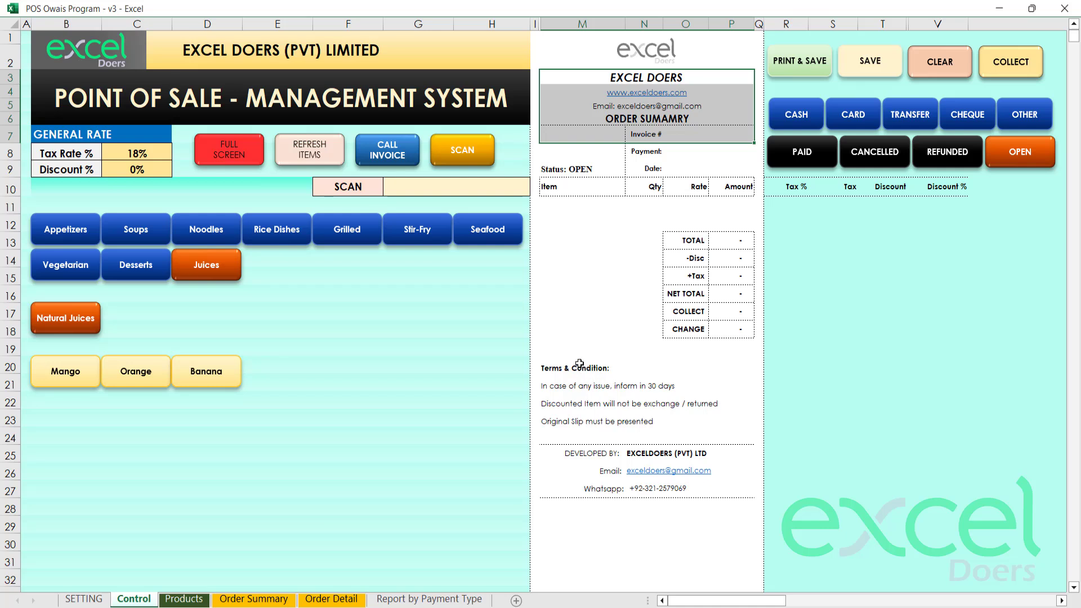
{"action": "left_click", "coordinate": [549, 294]}
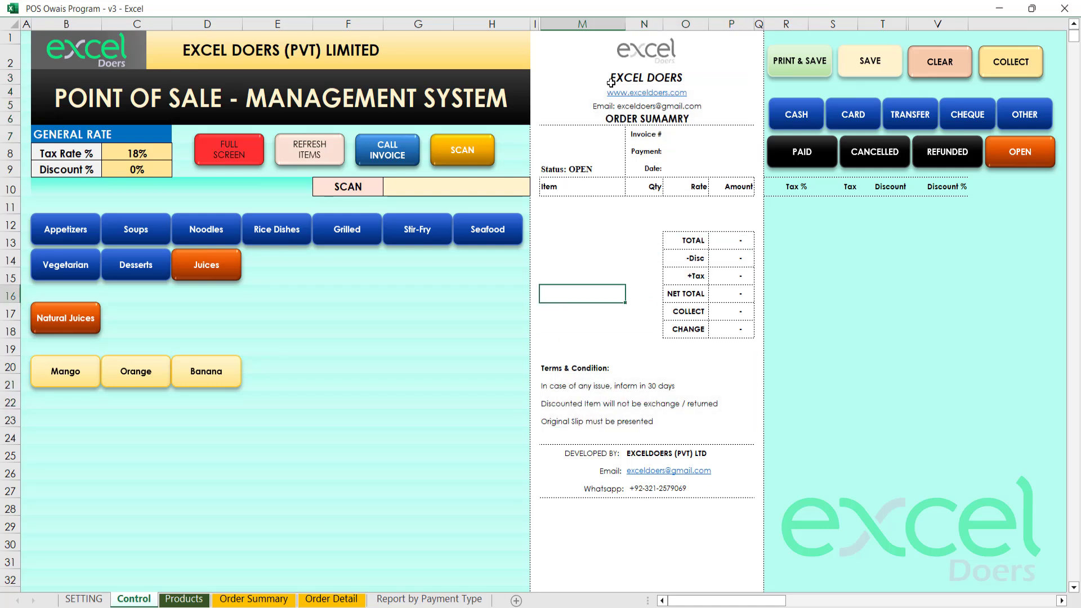
Step: Examine the Change Picture source options for the receipt's logo without replacing it
{"action": "left_click", "coordinate": [634, 49]}
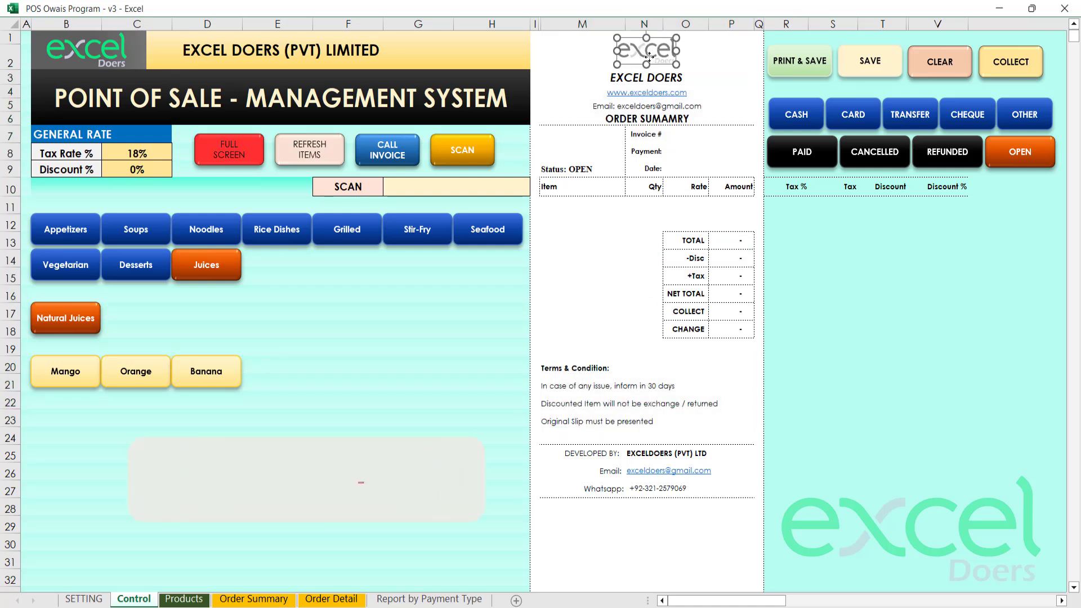
{"action": "right_click", "coordinate": [648, 56]}
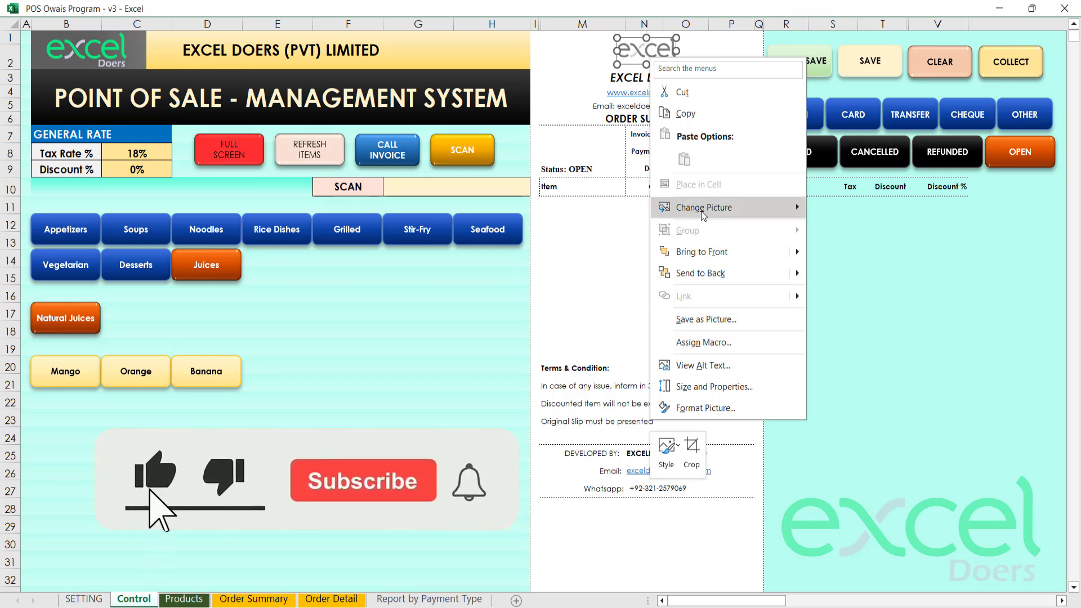
{"action": "mouse_move", "coordinate": [703, 214]}
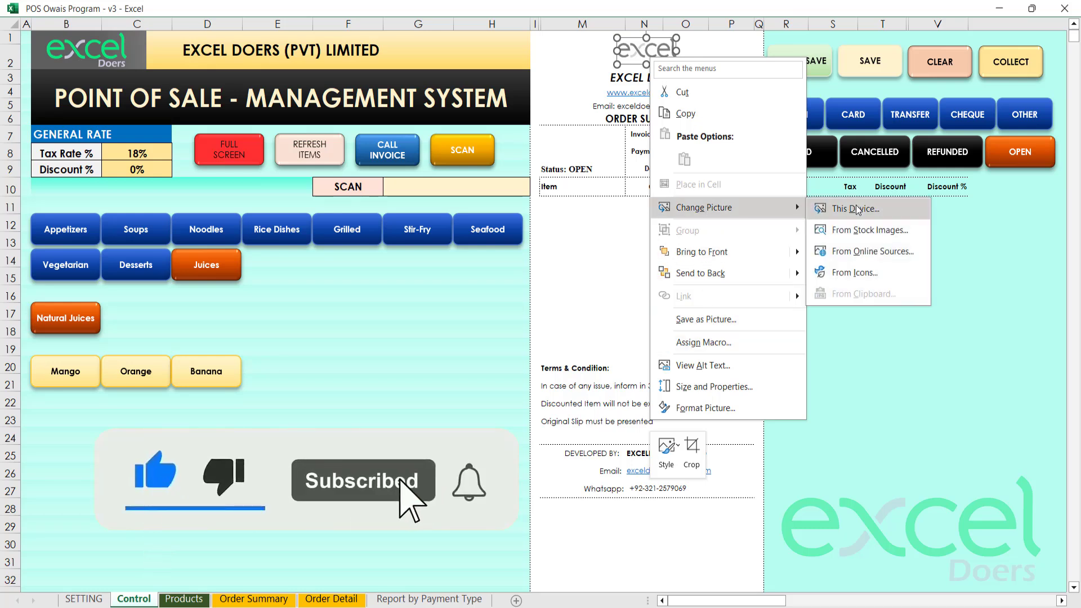
{"action": "left_click", "coordinate": [931, 387]}
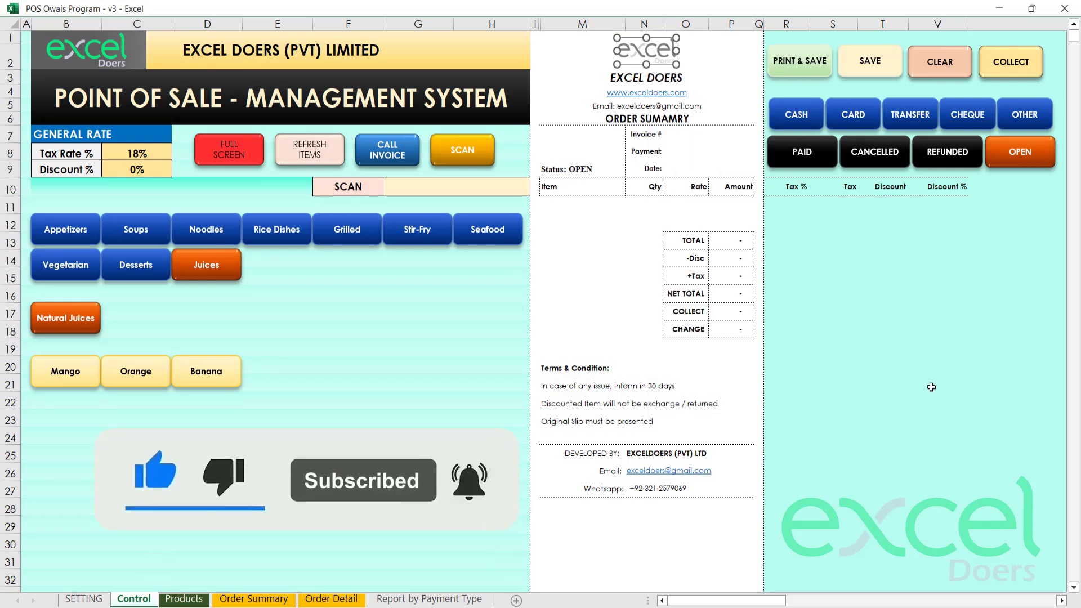
{"action": "left_click", "coordinate": [925, 360]}
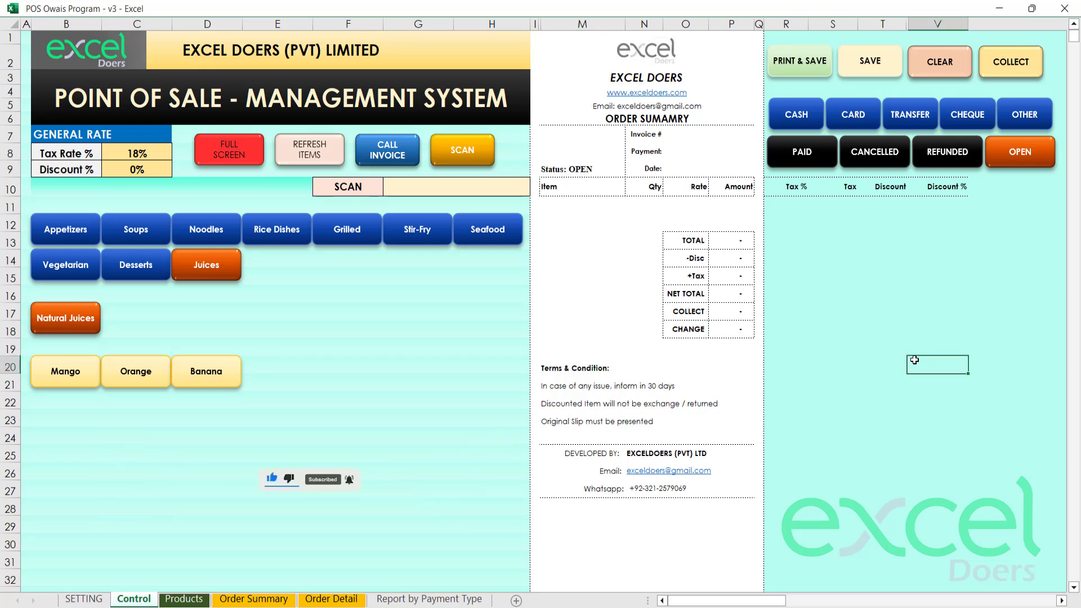
Step: Set the company name in the SETTING sheet's receipt header to "Owais Company"
{"action": "left_click", "coordinate": [84, 599]}
{"action": "left_click", "coordinate": [107, 86]}
{"action": "key", "text": "Up"}
{"action": "type", "text": "Owais Company"}
{"action": "key", "text": "Return"}
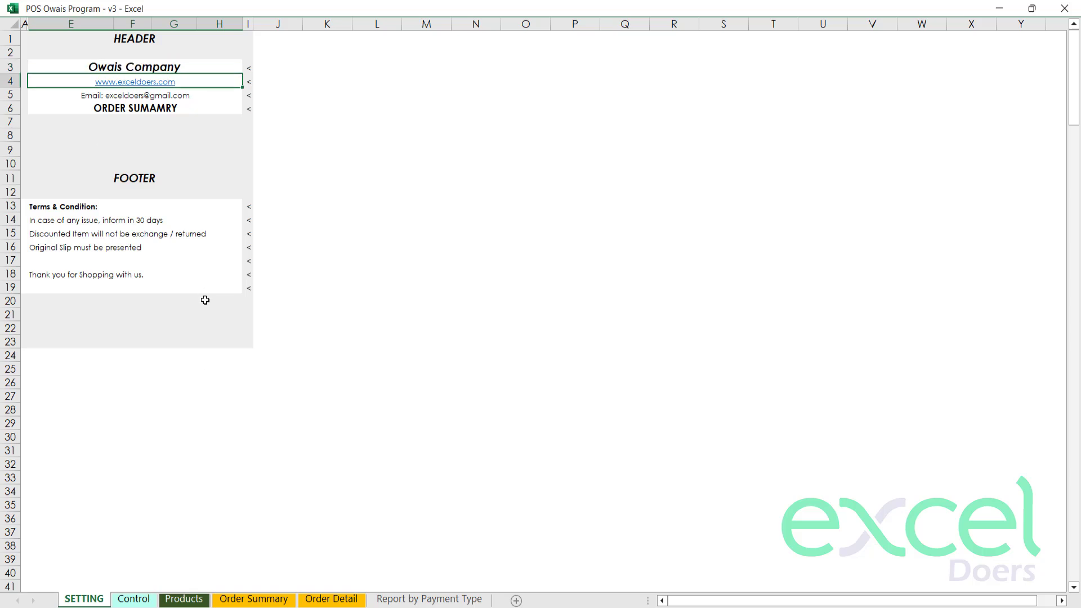
Step: Clear the order form on the Control sheet to refresh the receipt header, and check its company name line
{"action": "left_click", "coordinate": [133, 599]}
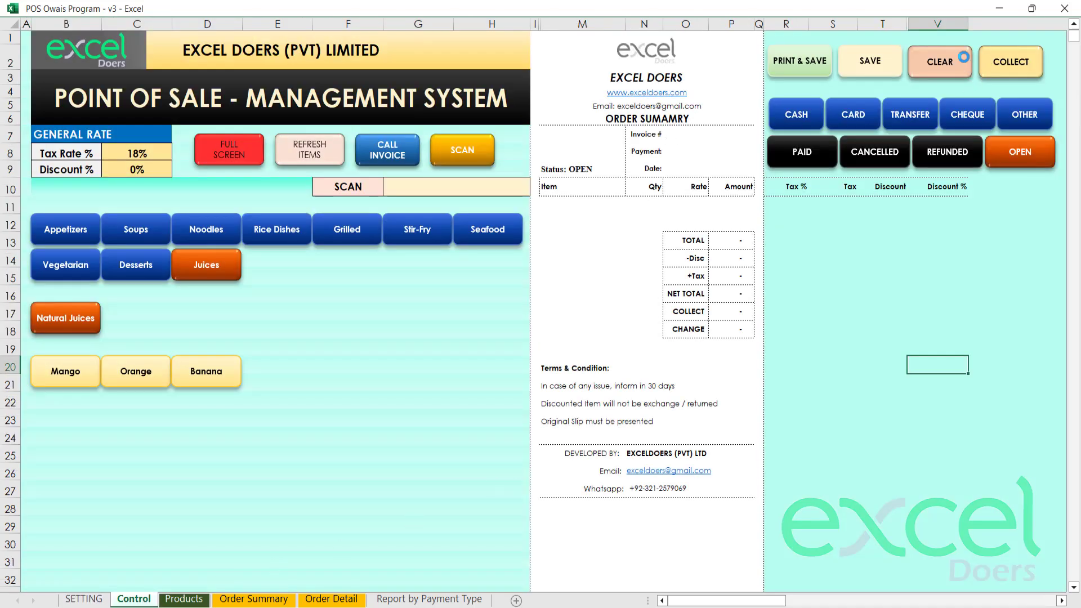
{"action": "left_click", "coordinate": [943, 64]}
{"action": "left_click", "coordinate": [554, 79]}
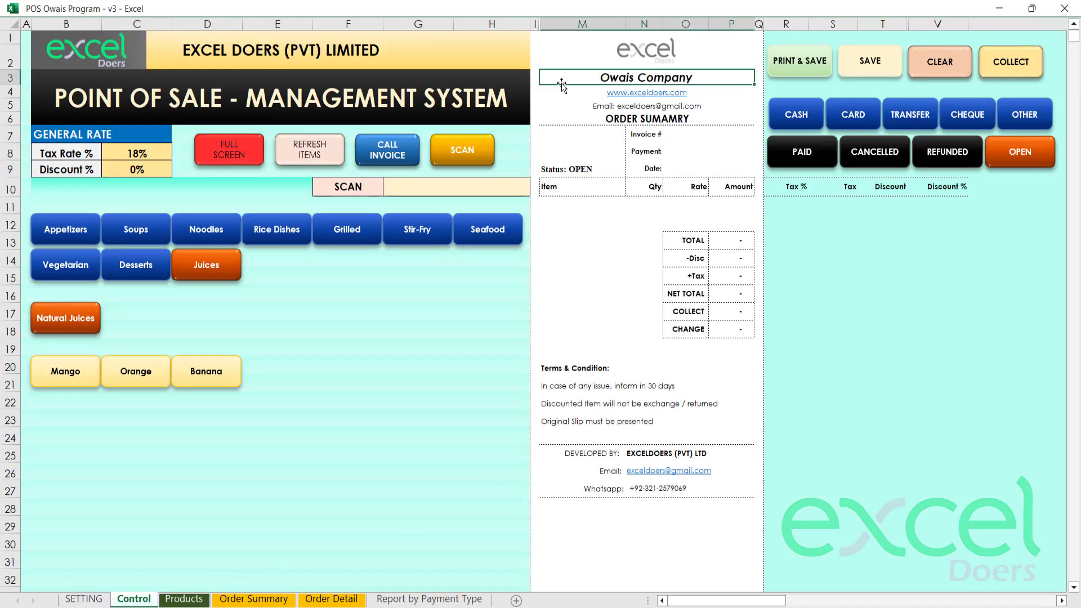
Step: Set the company name in the SETTING sheet's header to "Excel Doers" and return to the Control sheet
{"action": "left_click", "coordinate": [85, 599]}
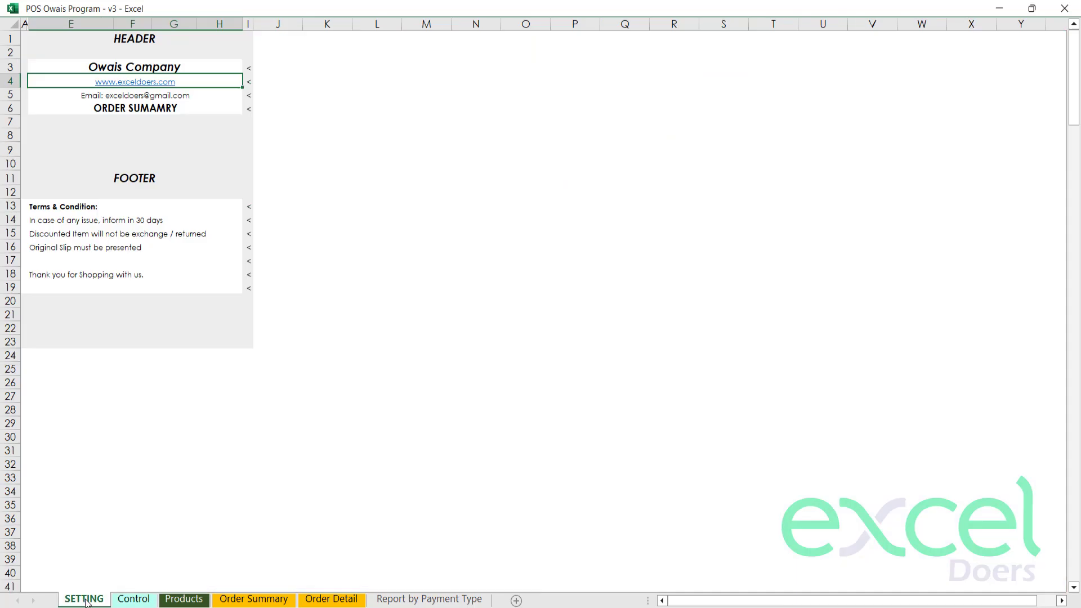
{"action": "key", "text": "Up"}
{"action": "type", "text": "Excel"}
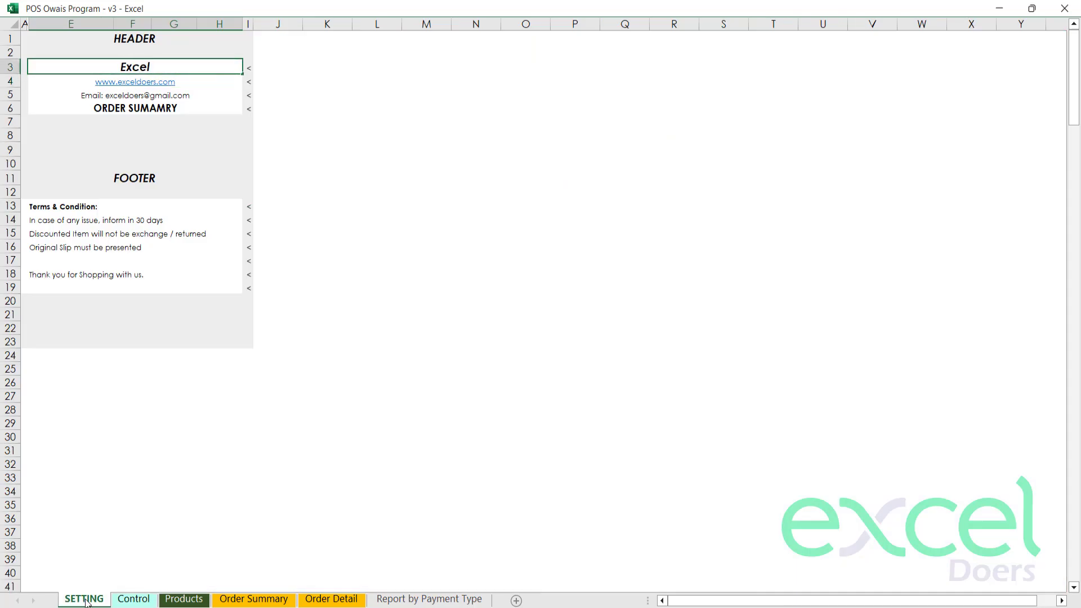
{"action": "type", "text": " Doers"}
{"action": "key", "text": "Return"}
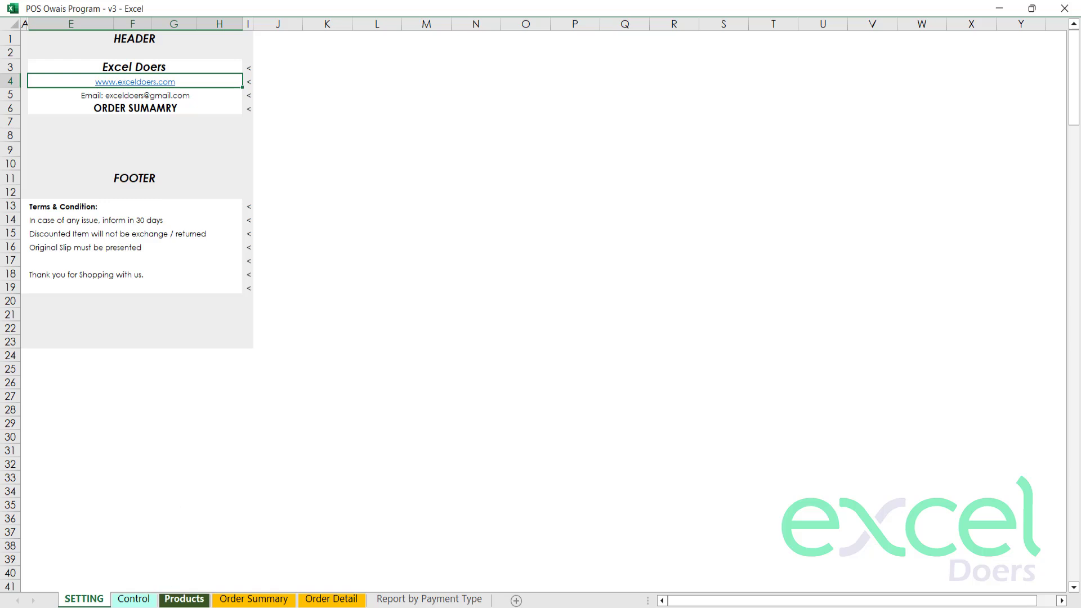
{"action": "left_click", "coordinate": [131, 598]}
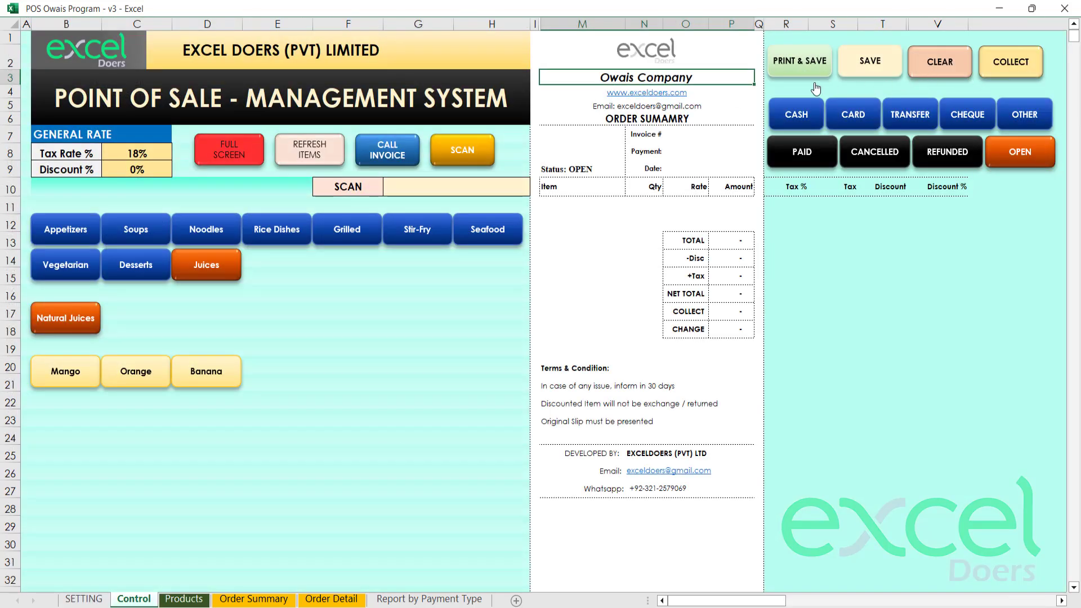